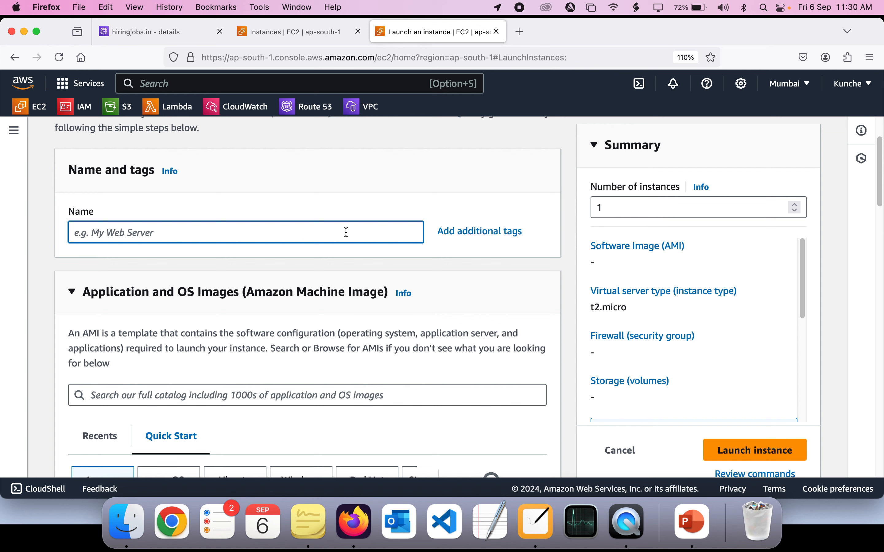
# Name the new instance cloud-institution-gold-vm.
pyautogui.write('gold')
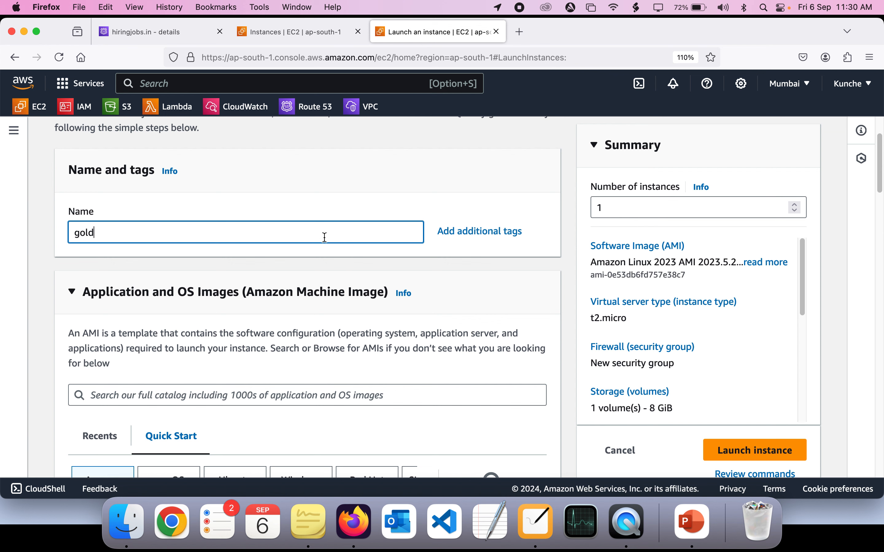
pyautogui.press('BackSpace')
pyautogui.press('BackSpace')
pyautogui.press('BackSpace')
pyautogui.write('cloud-institution')
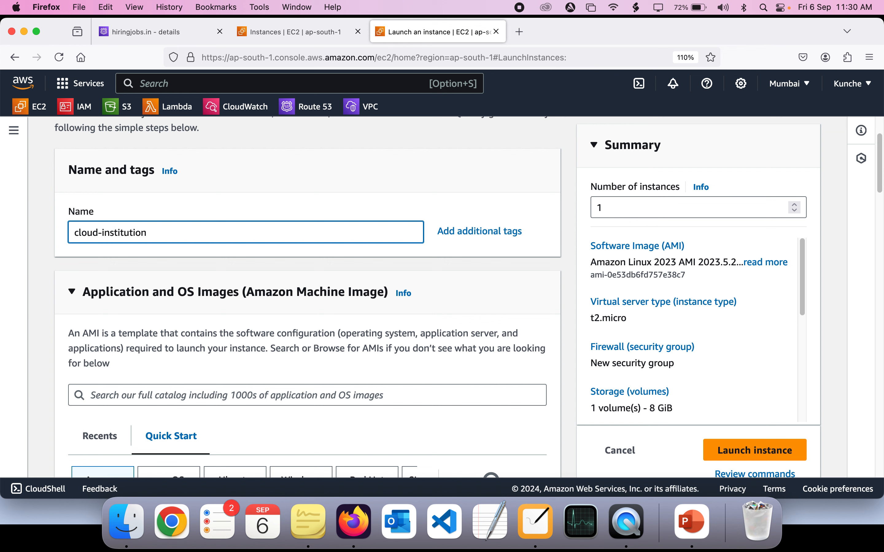
pyautogui.write('-gold-image')
pyautogui.doubleClick(203, 229)
pyautogui.press('BackSpace')
pyautogui.write('vm')
pyautogui.moveTo(76, 233); pyautogui.dragTo(155, 234)
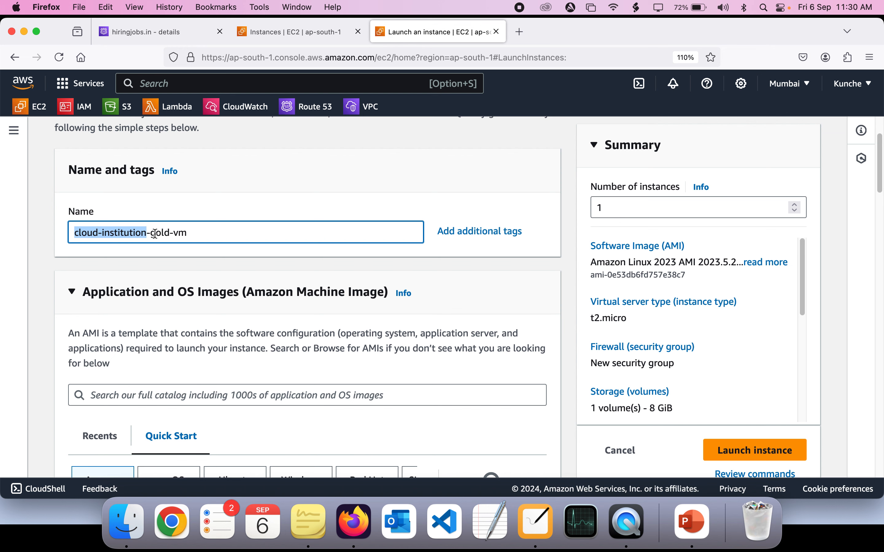
pyautogui.doubleClick(167, 234)
pyautogui.click(205, 233)
# Examine the Quick Start operating systems and the details of the preselected Amazon Linux 2023 AMI.
pyautogui.scroll(-2, 206, 232)
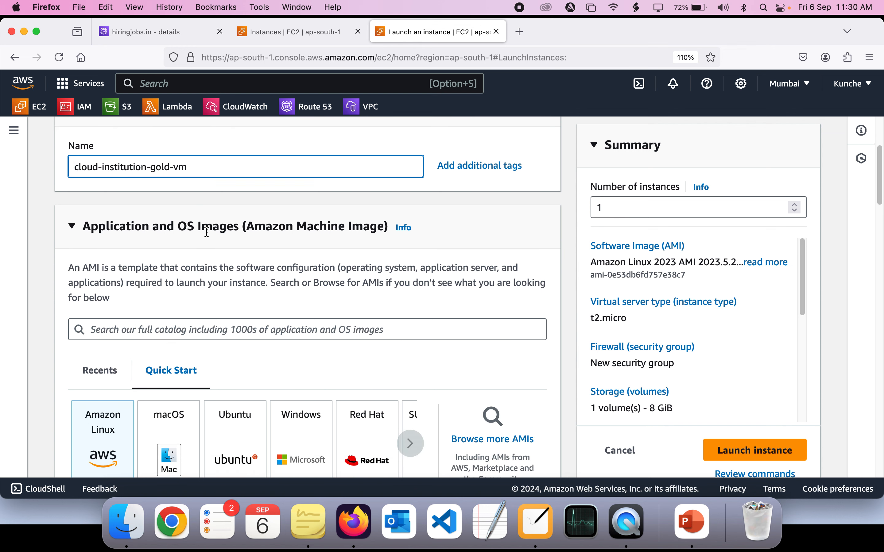
pyautogui.scroll(-1, 206, 232)
pyautogui.scroll(-4, 205, 232)
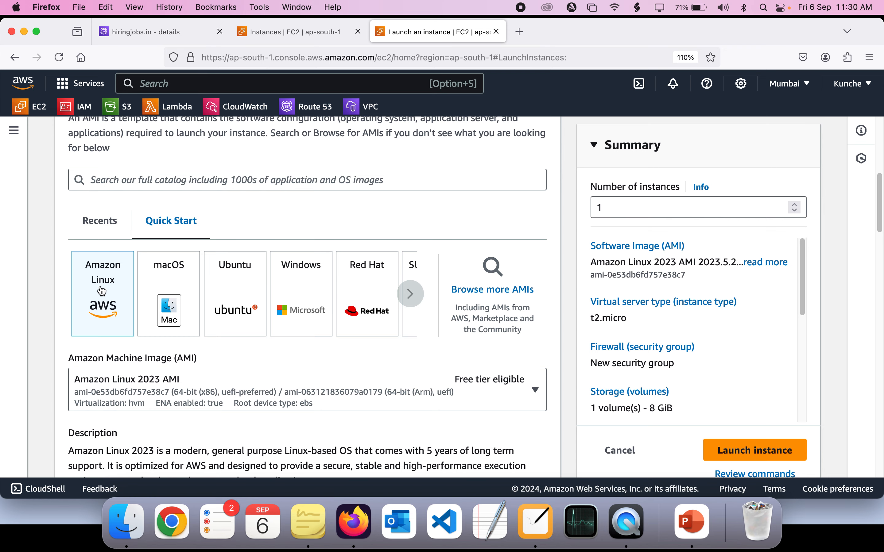
pyautogui.scroll(-5, 99, 289)
pyautogui.scroll(2, 105, 287)
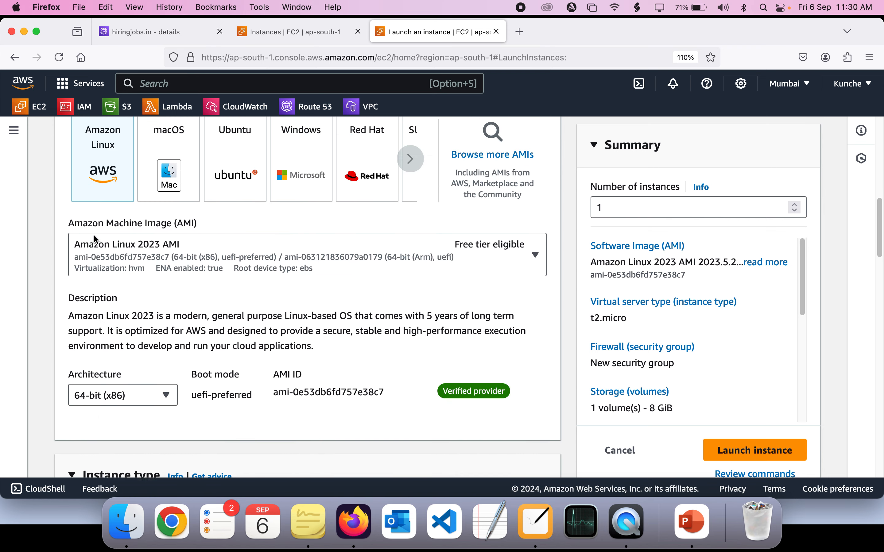
pyautogui.keyDown('ctrl'); pyautogui.scroll(5, 94, 233); pyautogui.keyUp('ctrl')
pyautogui.keyDown('ctrl'); pyautogui.scroll(-5, 69, 221); pyautogui.keyUp('ctrl')
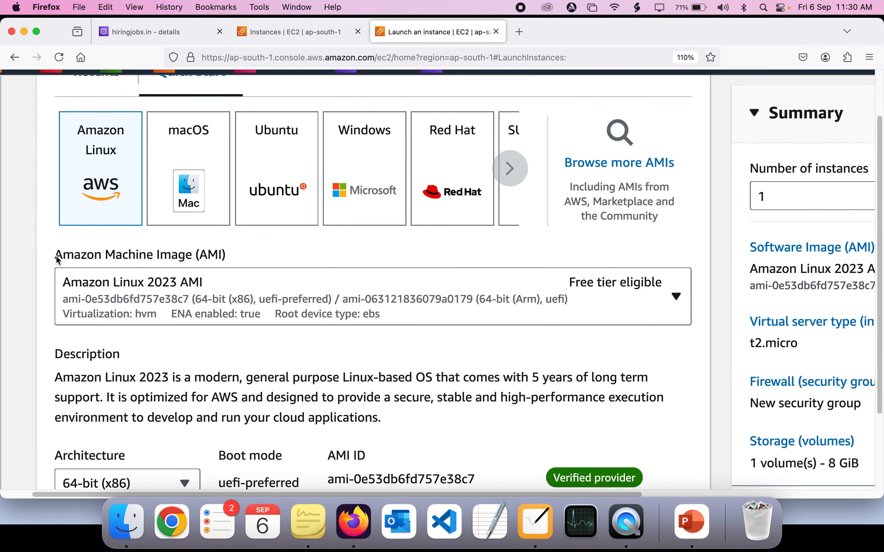
pyautogui.moveTo(55, 255); pyautogui.dragTo(227, 258)
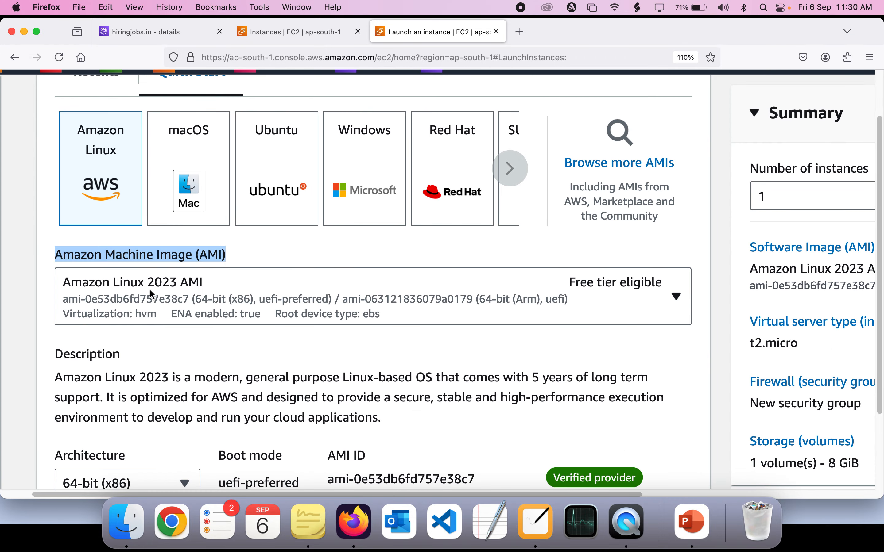
pyautogui.click(53, 303)
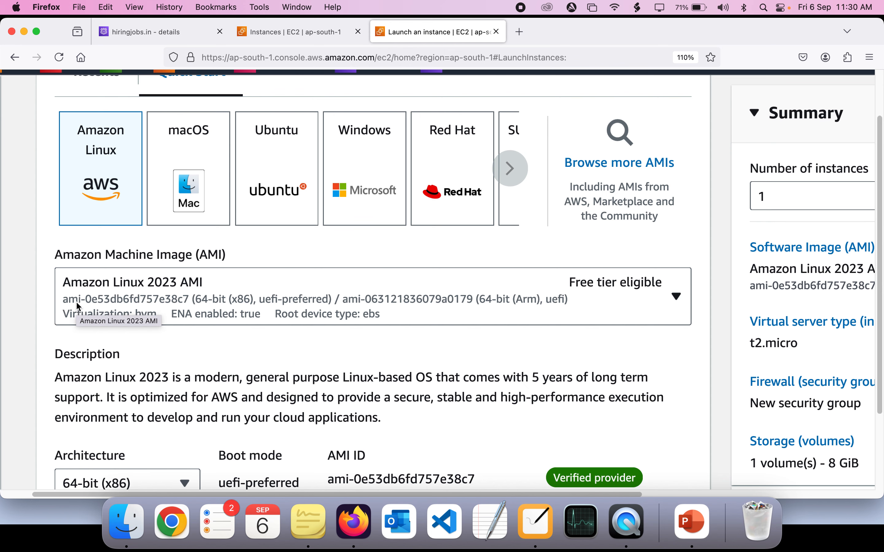
# Inspect the AMI ID under the software image in the launch summary.
pyautogui.scroll(-3, 111, 306)
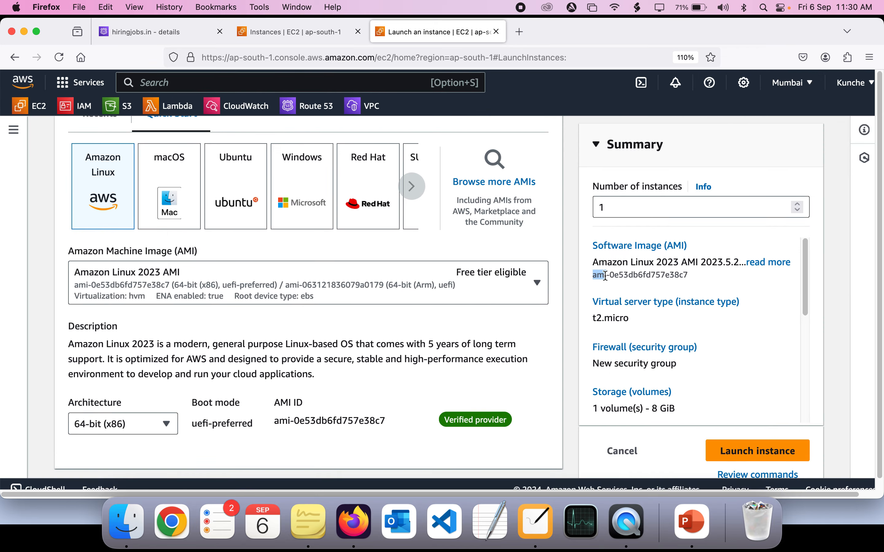
pyautogui.tripleClick(606, 276)
pyautogui.scroll(5, 606, 276)
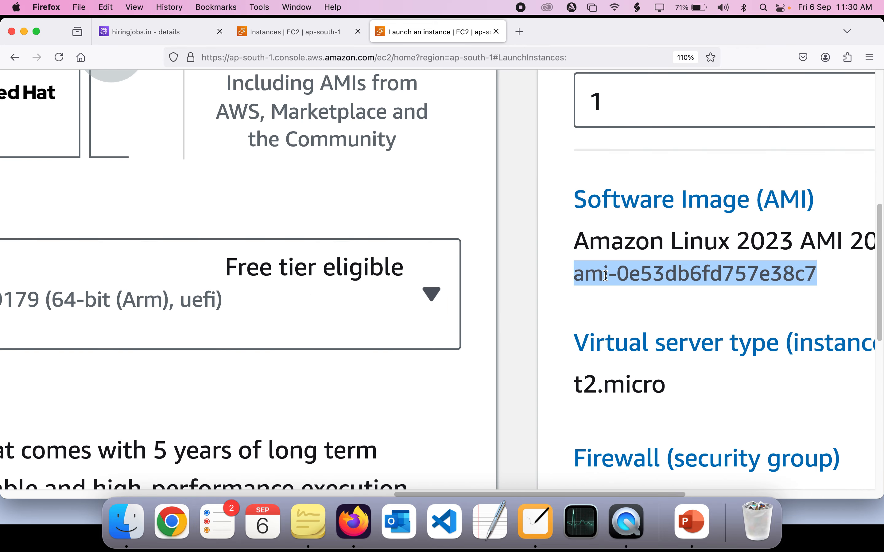
pyautogui.tripleClick(548, 277)
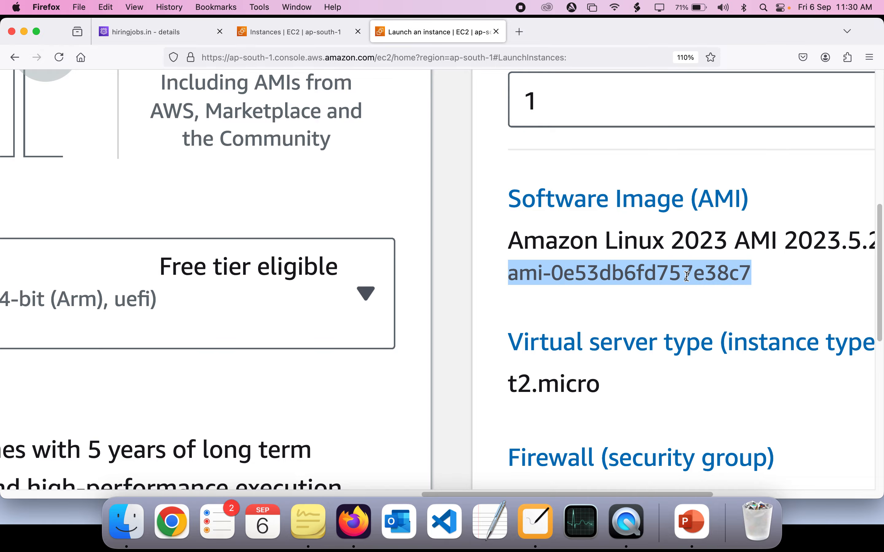
pyautogui.scroll(-5, 548, 276)
pyautogui.scroll(-5, 685, 280)
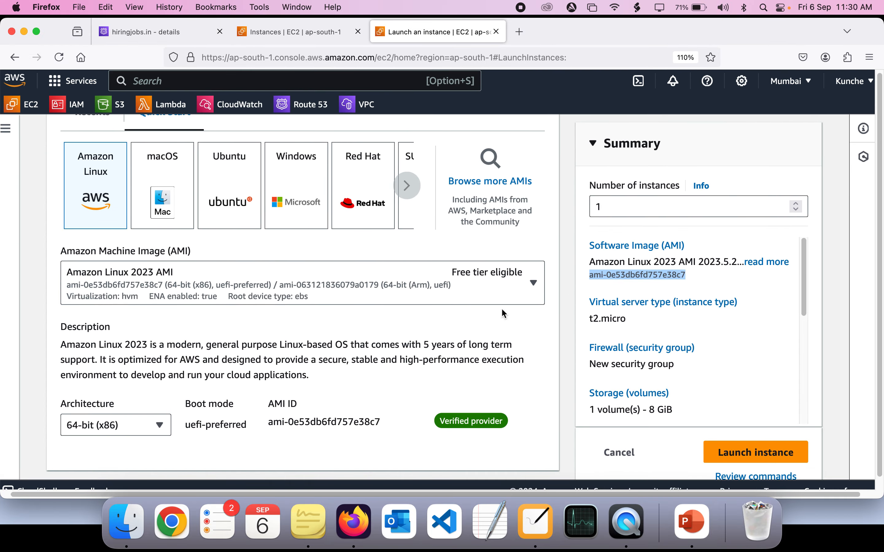
# Review the available Amazon Linux machine images, including the SQL Server, .NET and Deep Learning variants, without changing the selection.
pyautogui.scroll(3, 266, 343)
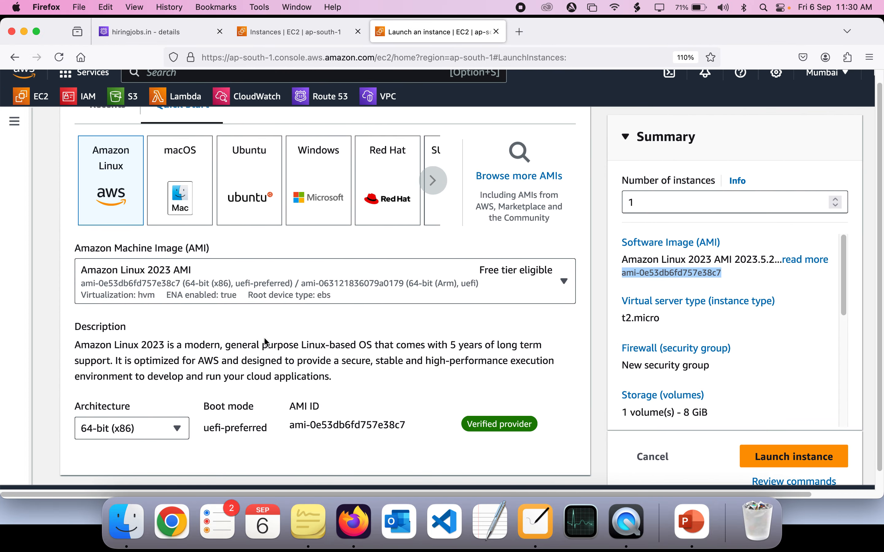
pyautogui.click(269, 302)
pyautogui.scroll(-2, 267, 379)
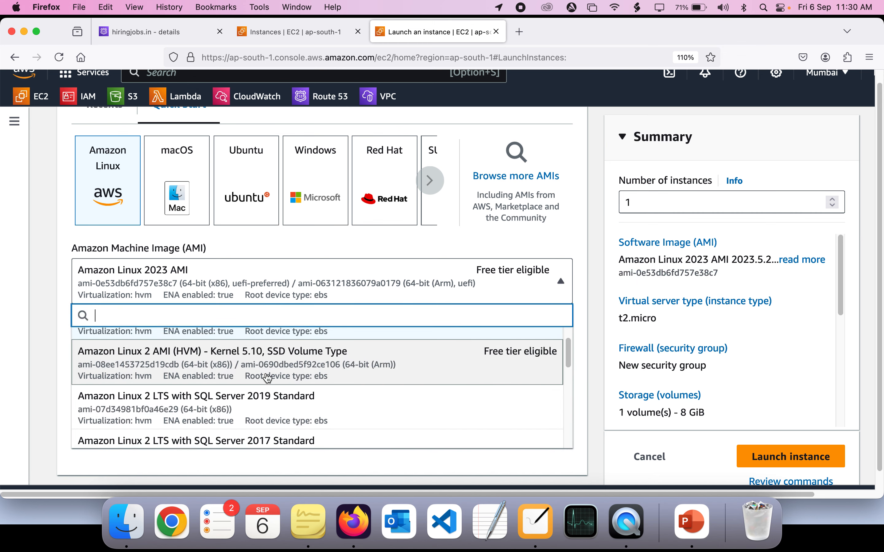
pyautogui.scroll(-5, 268, 378)
pyautogui.scroll(-5, 267, 378)
pyautogui.scroll(3, 268, 378)
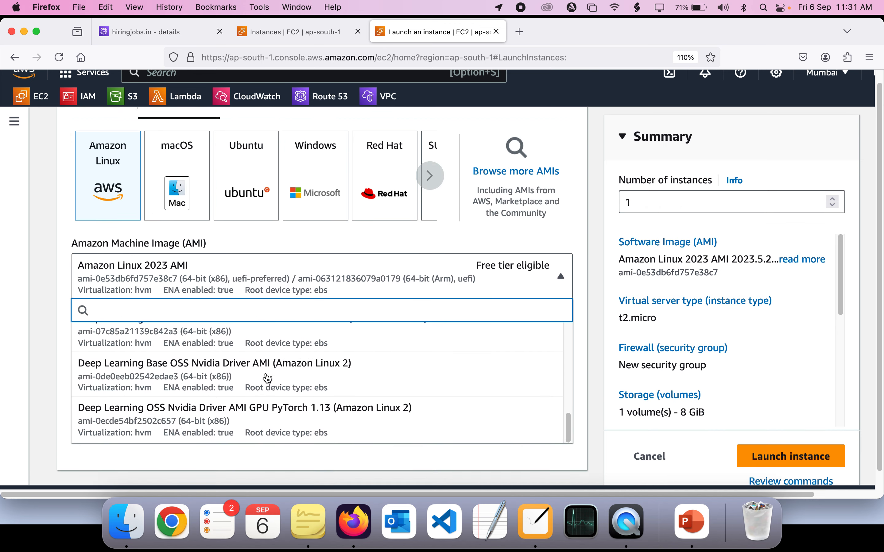
pyautogui.scroll(2, 275, 421)
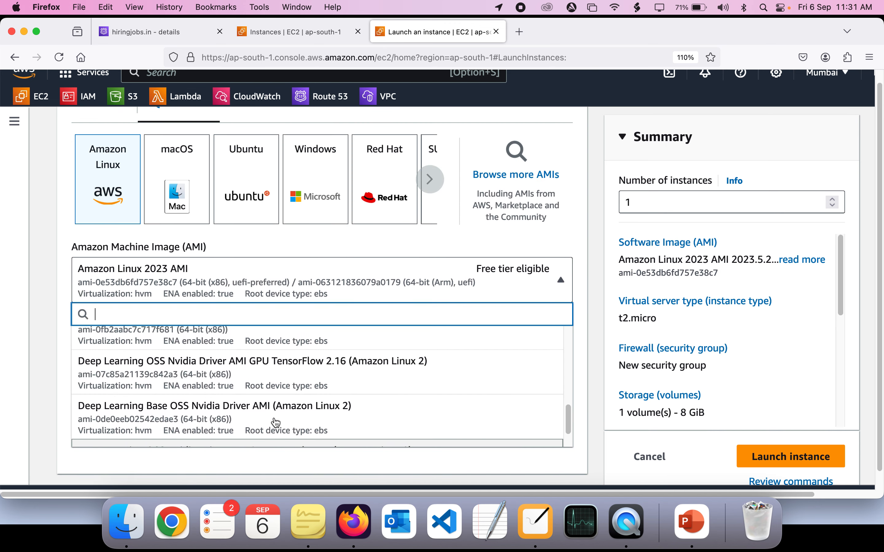
pyautogui.scroll(-1, 276, 420)
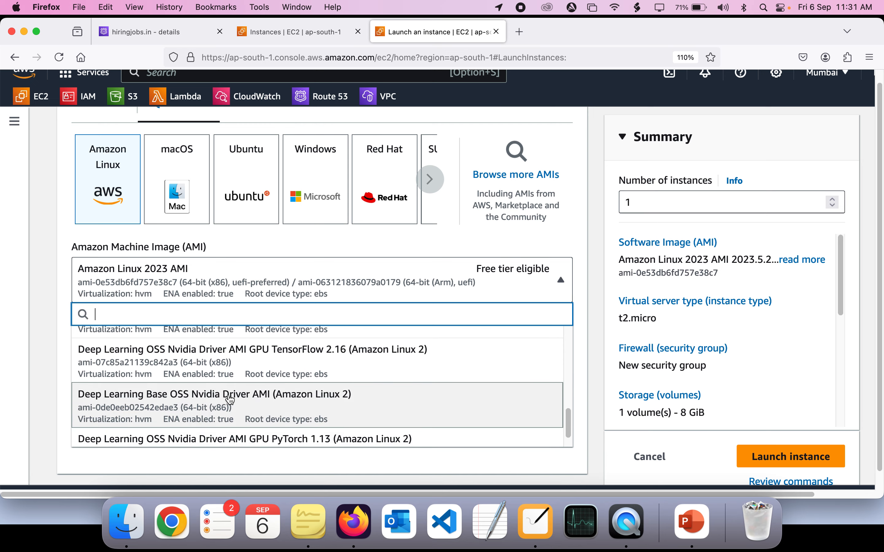
pyautogui.scroll(1, 230, 400)
pyautogui.scroll(2, 230, 399)
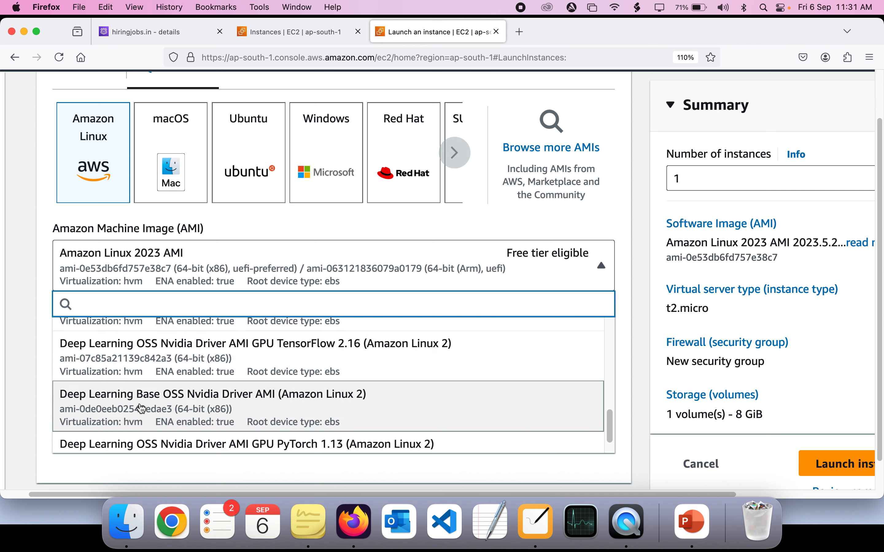
pyautogui.scroll(-2, 219, 407)
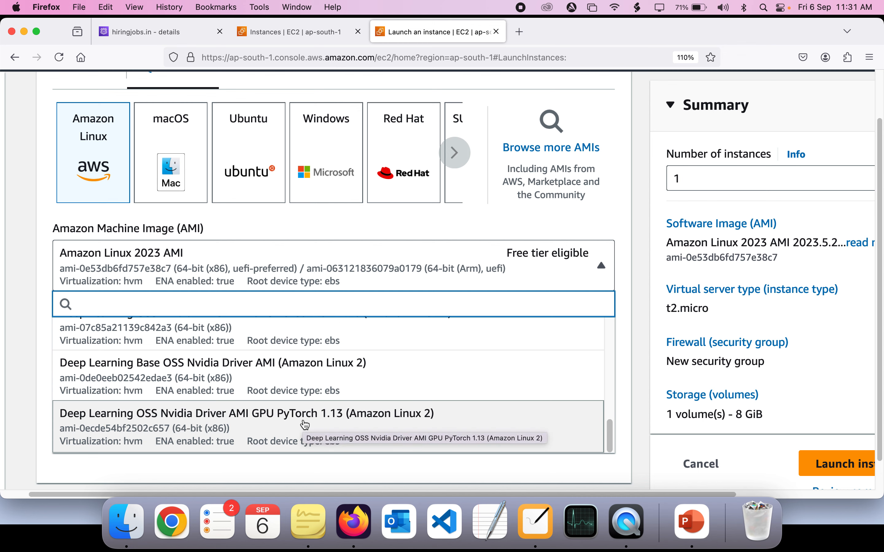
pyautogui.scroll(3, 302, 423)
pyautogui.scroll(3, 190, 397)
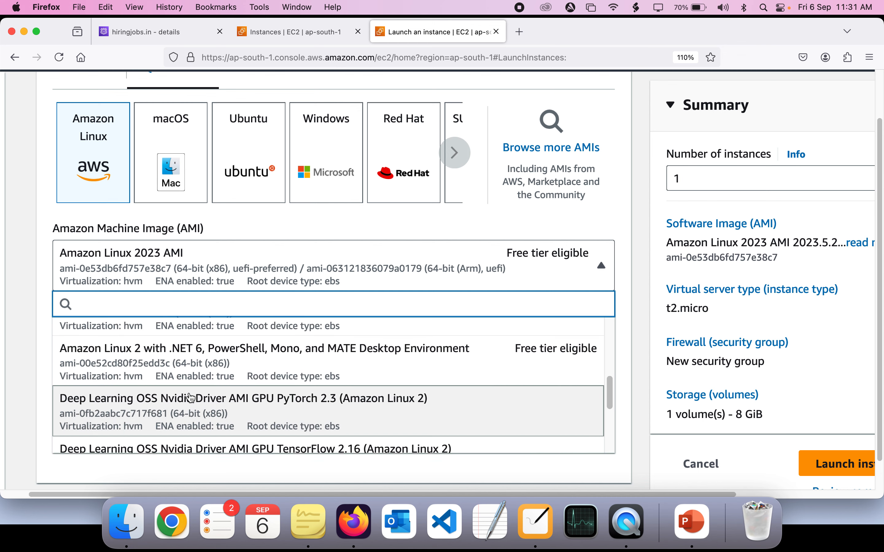
pyautogui.scroll(2, 191, 397)
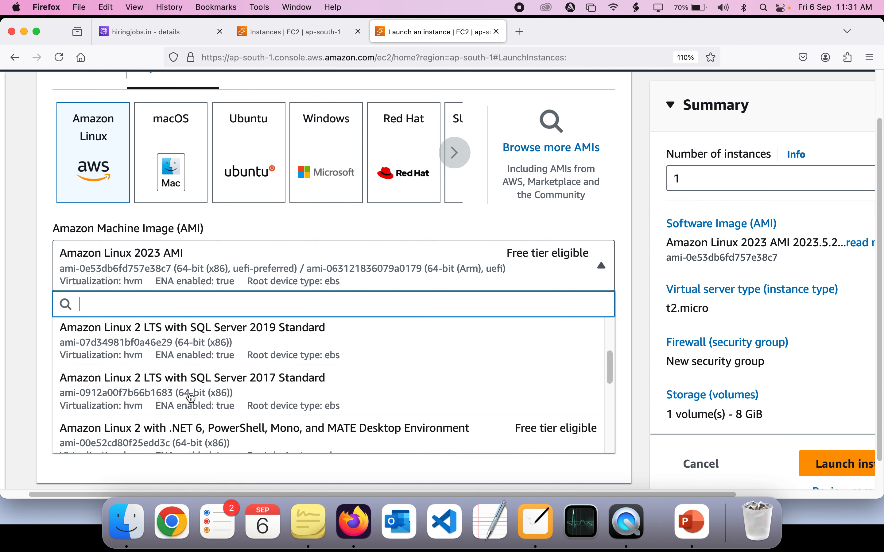
pyautogui.scroll(1, 190, 397)
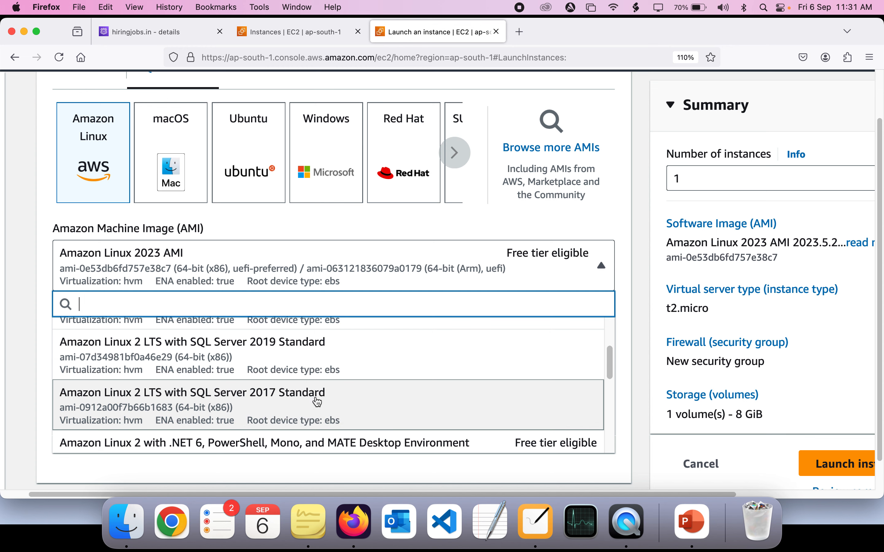
pyautogui.scroll(5, 318, 402)
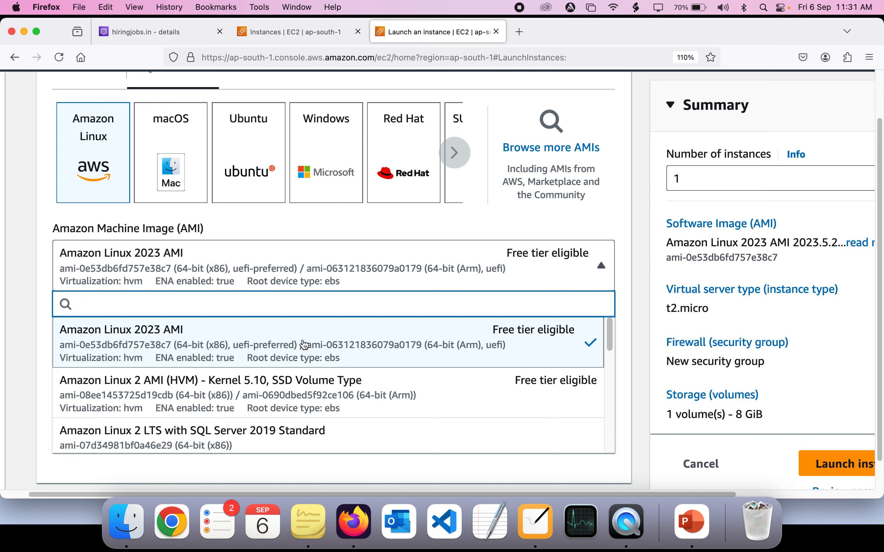
pyautogui.click(24, 398)
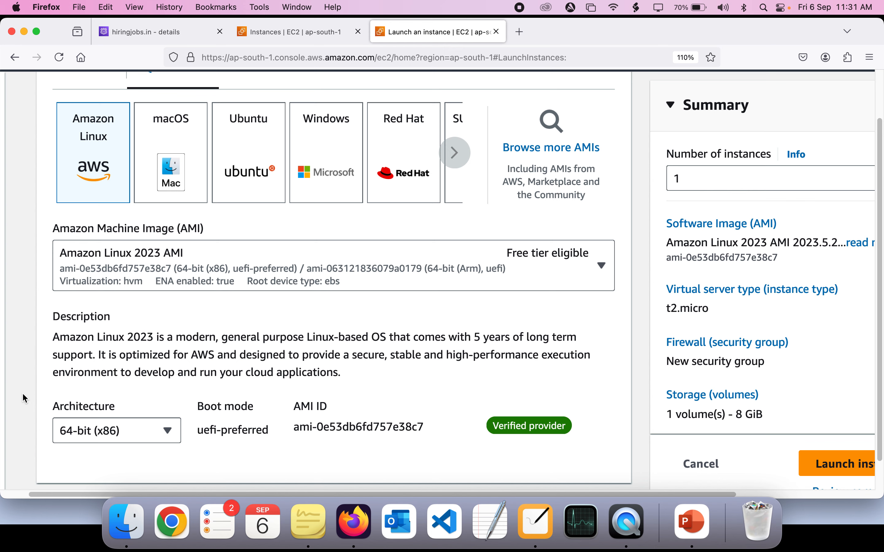
# Assign the key pair cloud-institution-key to the instance and allow HTTP traffic from the internet in its new security group.
pyautogui.scroll(-10, 24, 399)
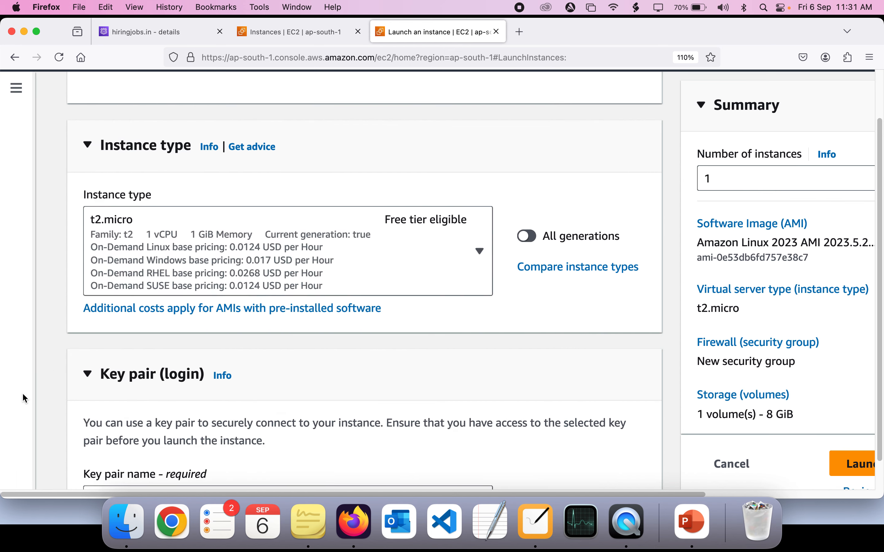
pyautogui.scroll(-8, 195, 279)
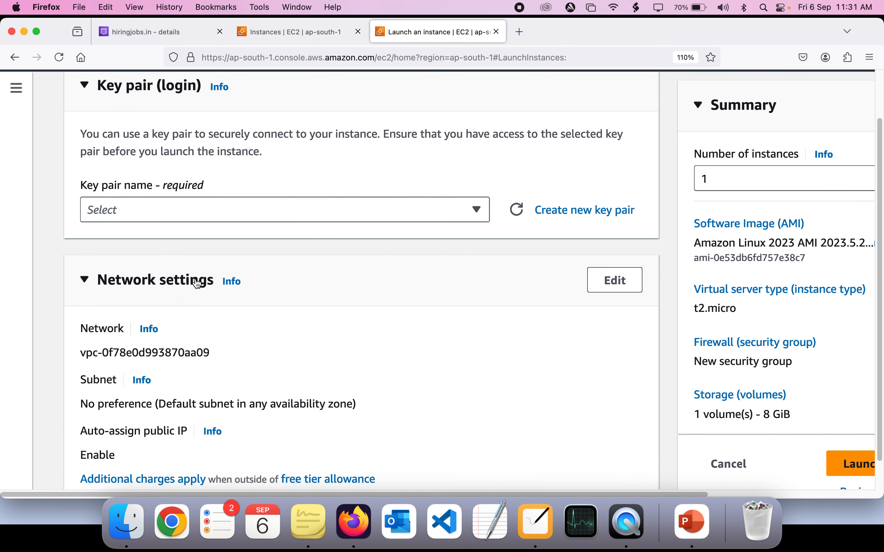
pyautogui.click(371, 219)
pyautogui.click(227, 365)
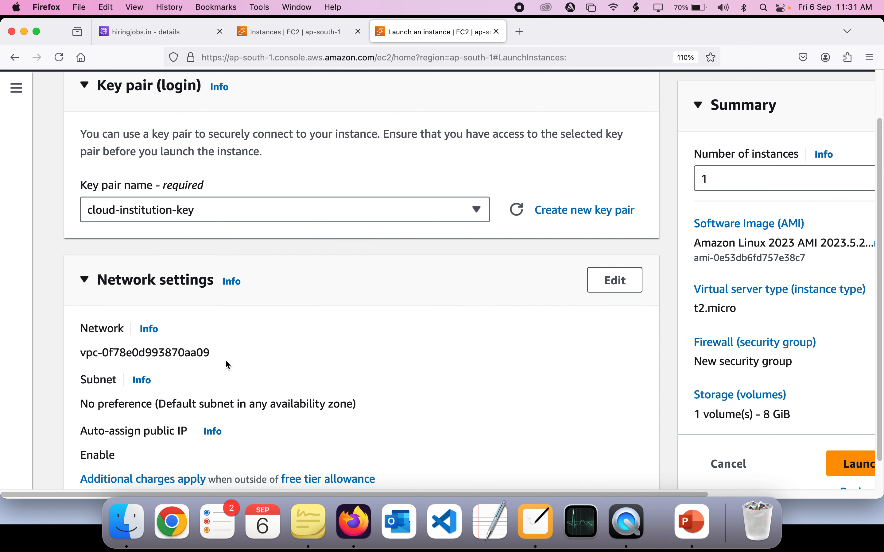
pyautogui.scroll(-9, 227, 363)
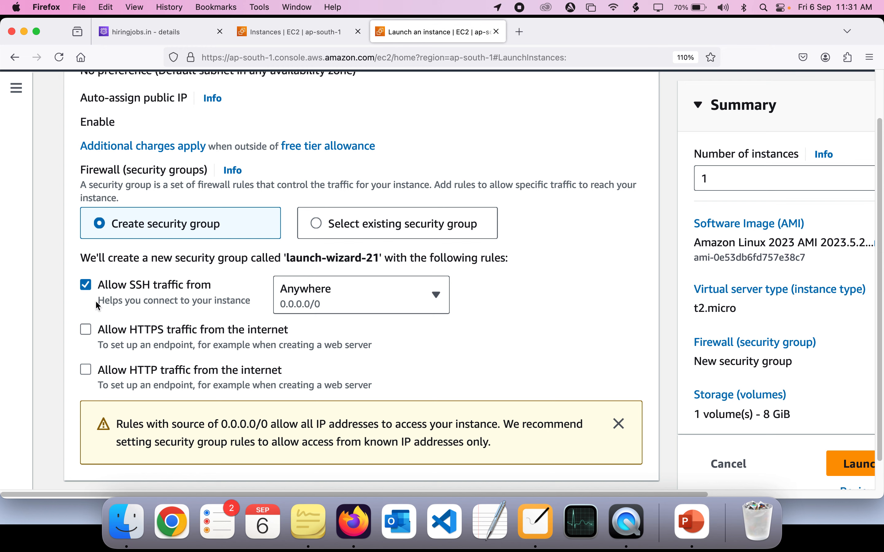
pyautogui.click(85, 369)
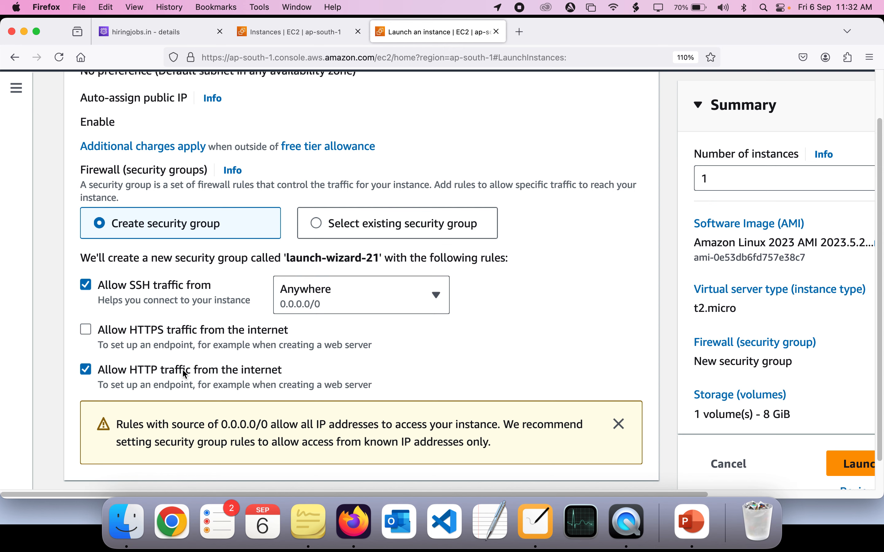
# Launch the instance with the default 8 GiB gp3 root volume and open the launched instance in the instances list.
pyautogui.scroll(-7, 183, 369)
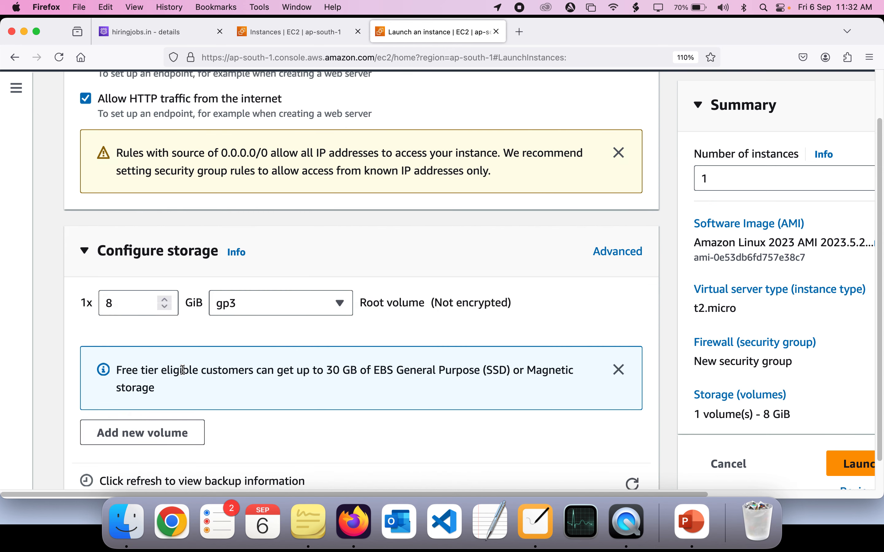
pyautogui.click(130, 309)
pyautogui.scroll(-1, 283, 376)
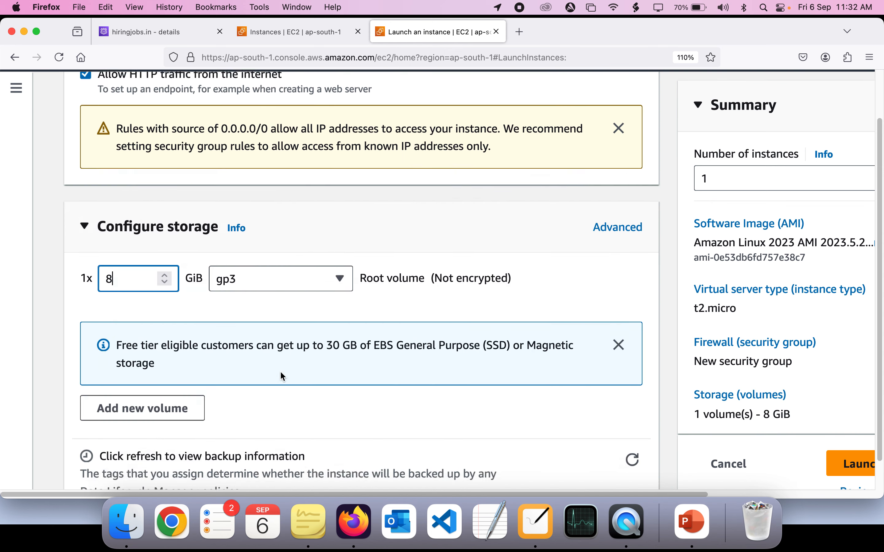
pyautogui.scroll(-4, 286, 378)
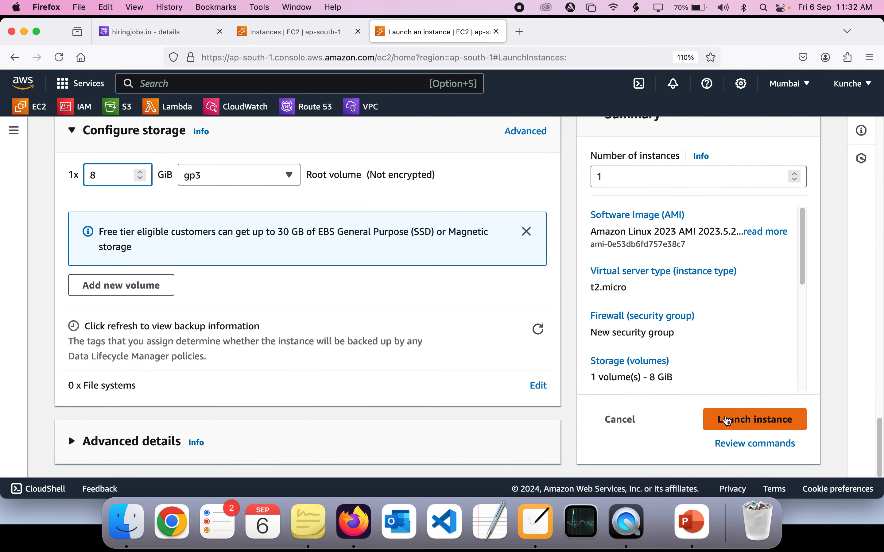
pyautogui.click(727, 420)
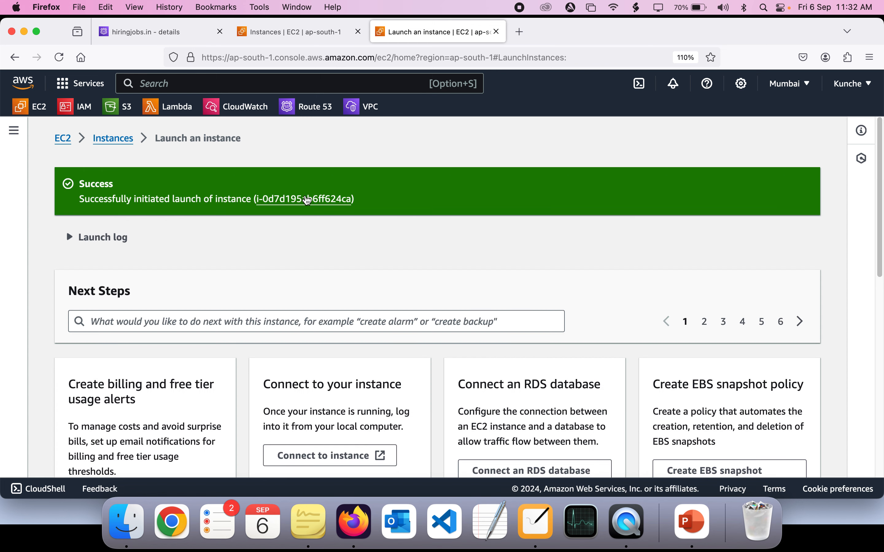
pyautogui.click(307, 200)
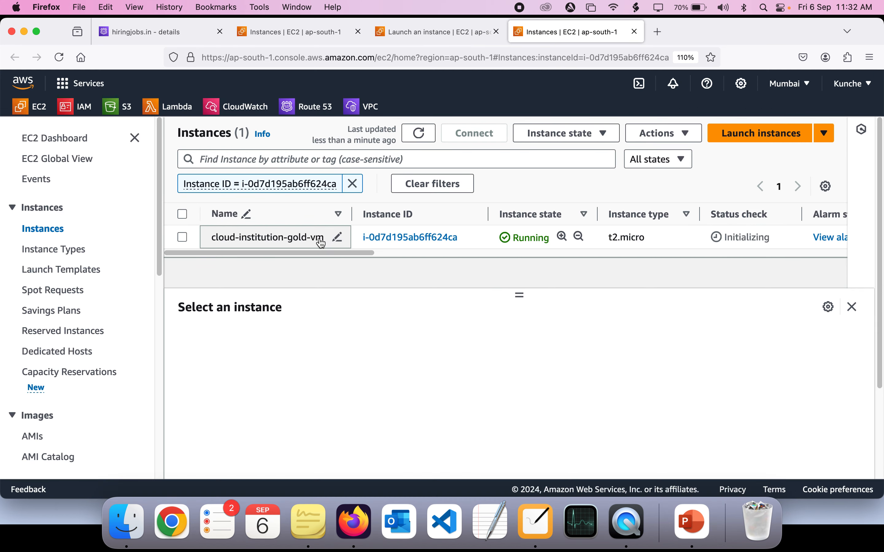
# Connect to the cloud-institution-gold-vm instance through EC2 Instance Connect with the username ec2-user.
pyautogui.click(182, 238)
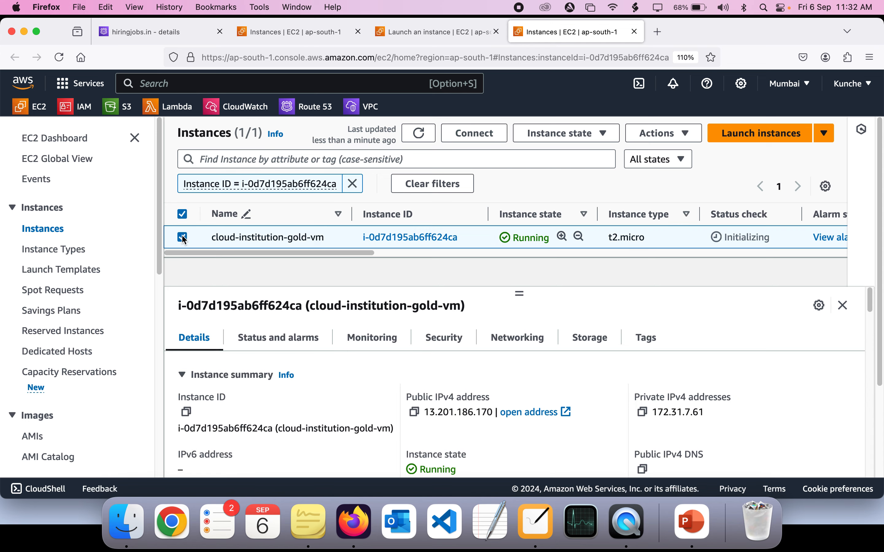
pyautogui.click(477, 136)
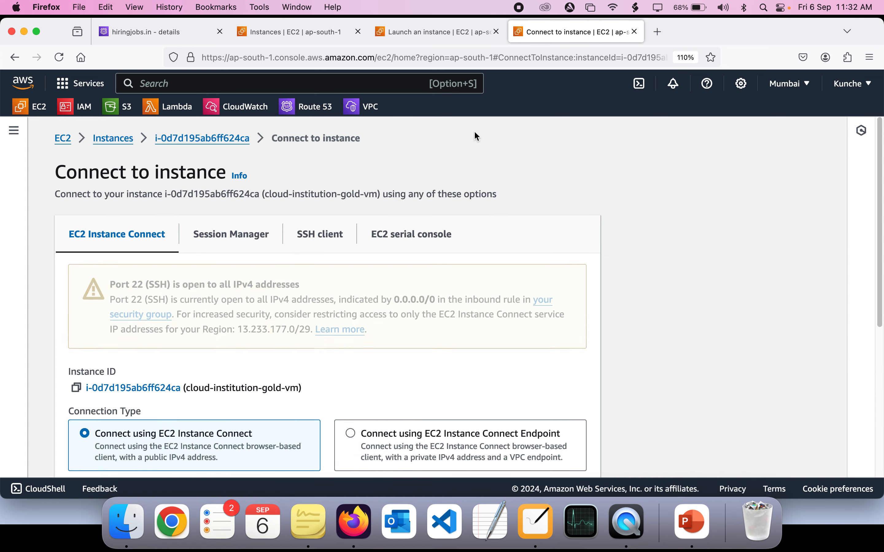
pyautogui.scroll(-5, 241, 252)
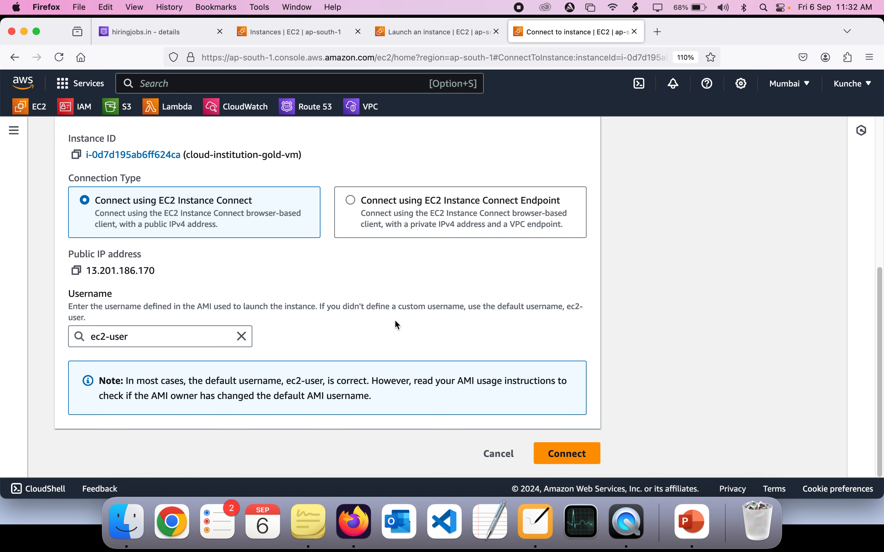
pyautogui.scroll(5, 478, 400)
pyautogui.scroll(-5, 478, 400)
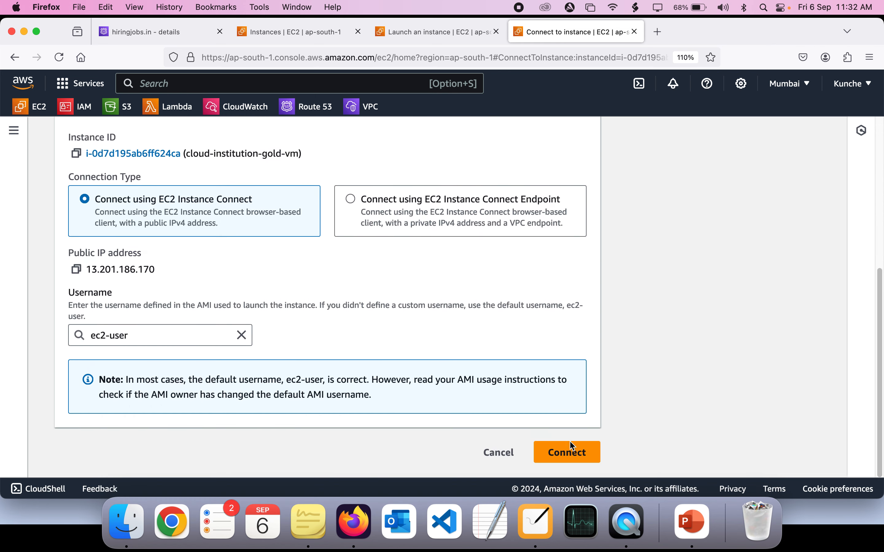
pyautogui.click(573, 448)
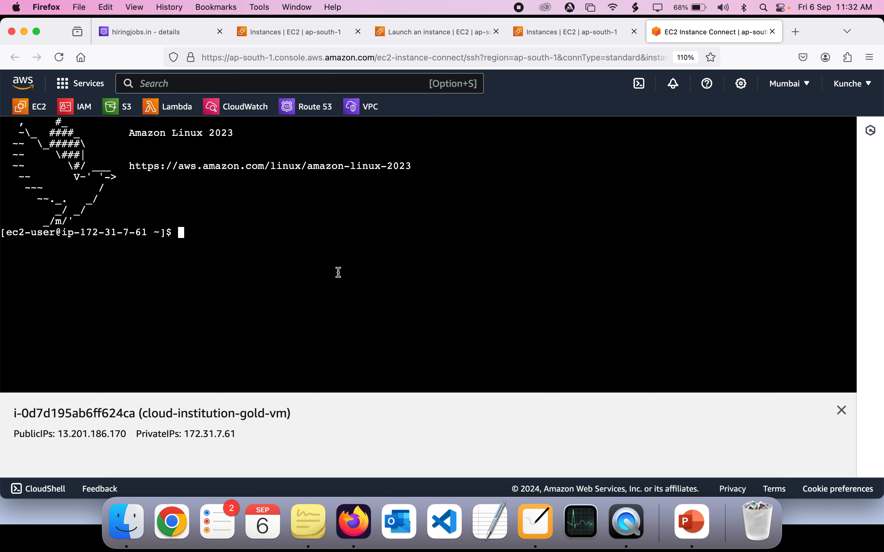
# Switch to the root user with sudo su and install the httpd package with yum, accepting the installation.
pyautogui.write('sudo su')
pyautogui.press('Return')
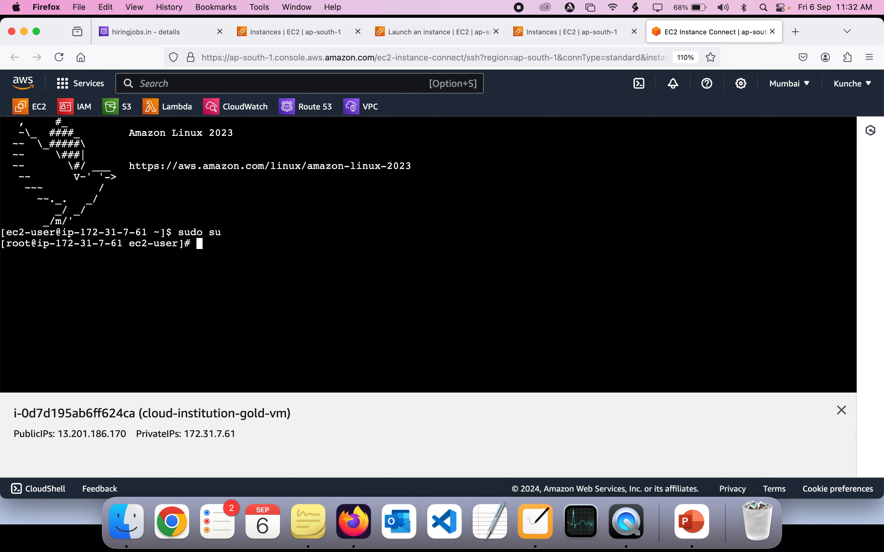
pyautogui.write('yum install httpd')
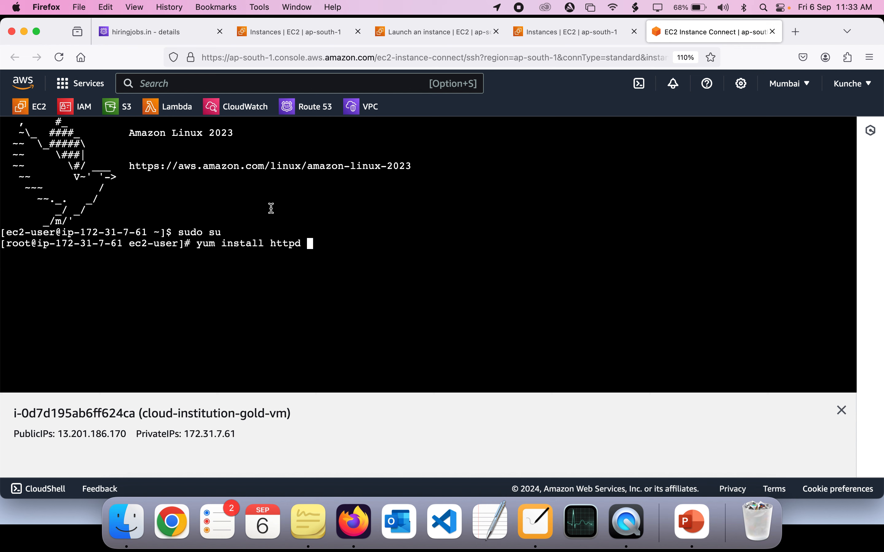
pyautogui.doubleClick(300, 248)
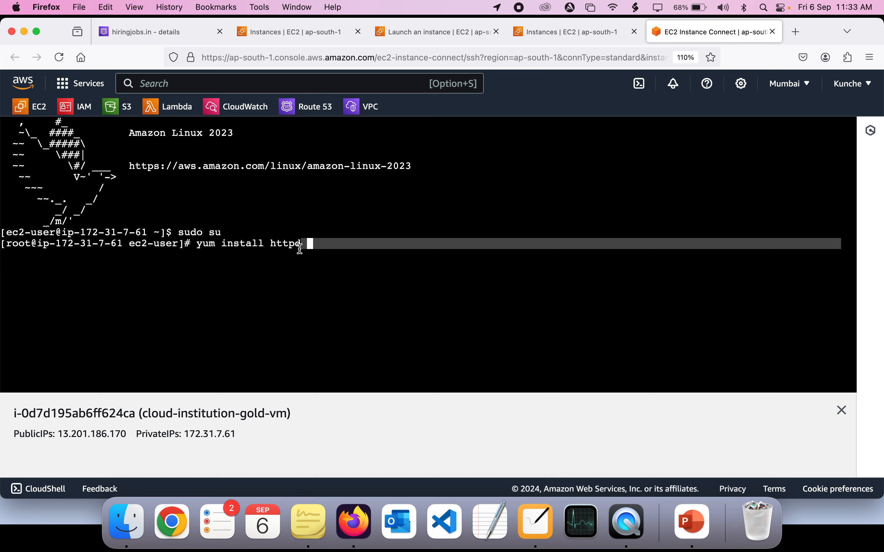
pyautogui.press('Return')
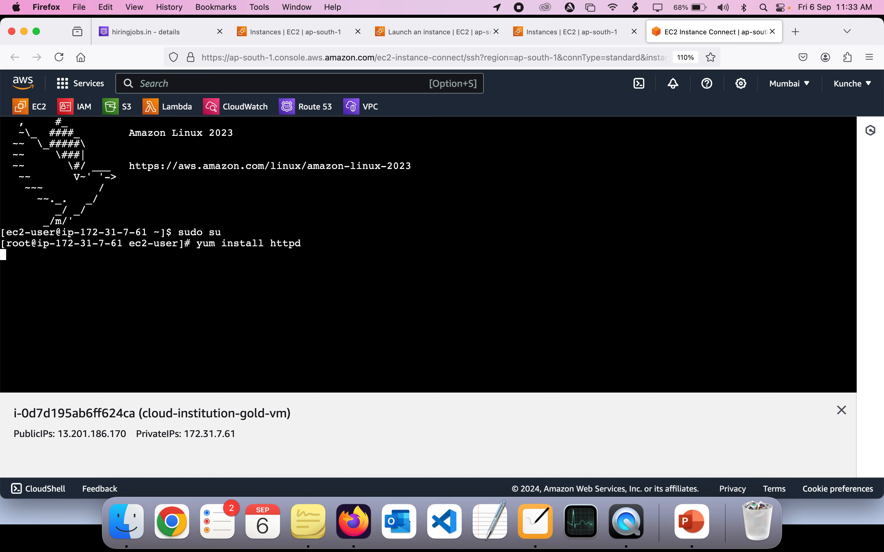
pyautogui.write('y')
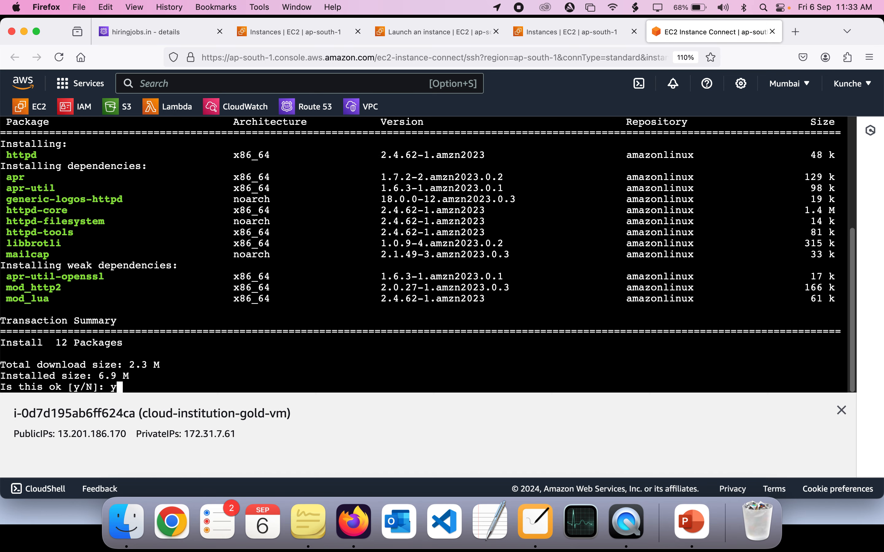
pyautogui.press('Return')
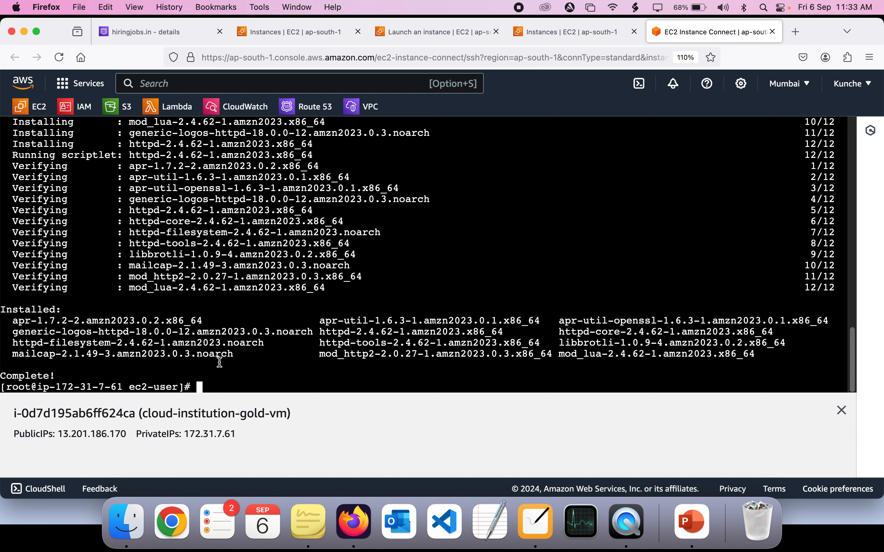
# Copy the instance's public IP address 13.201.186.170 and open it in a new browser tab.
pyautogui.doubleClick(75, 435)
pyautogui.moveTo(62, 435); pyautogui.dragTo(111, 435)
pyautogui.press('super+c')
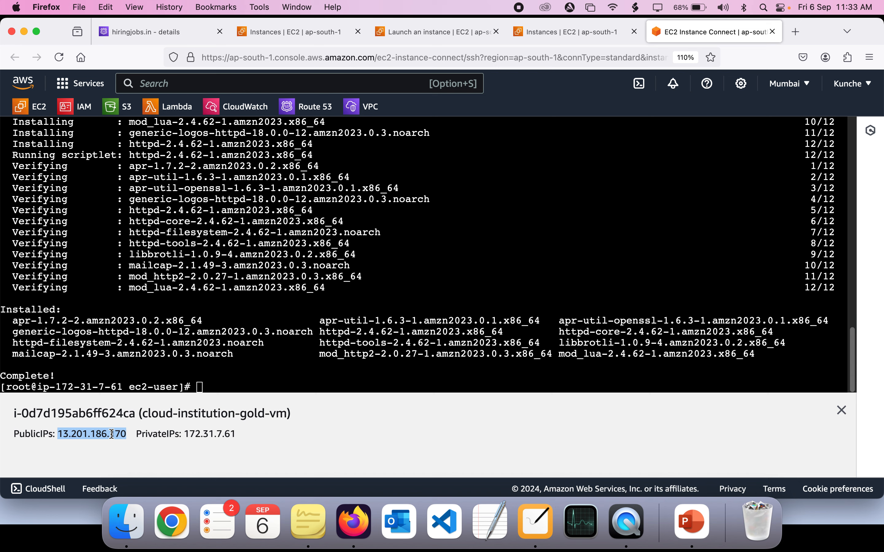
pyautogui.click(793, 35)
pyautogui.press('super+v')
pyautogui.press('Return')
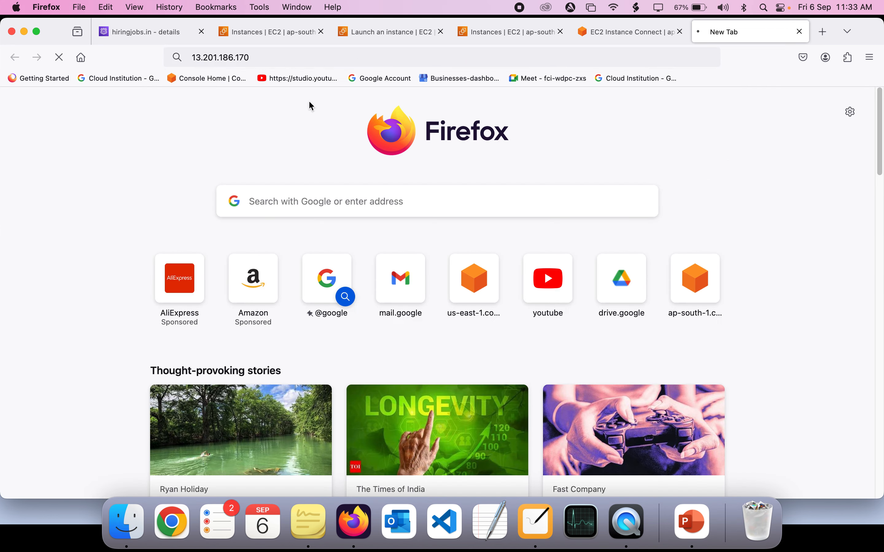
# Return to the instance's terminal session and start the web server with systemctl start httpd.
pyautogui.click(472, 35)
pyautogui.click(589, 33)
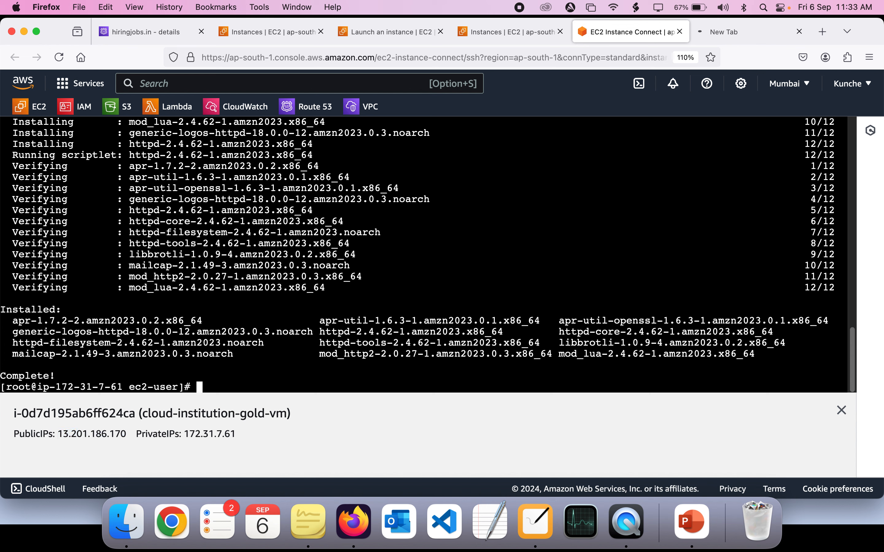
pyautogui.write('systemctl ')
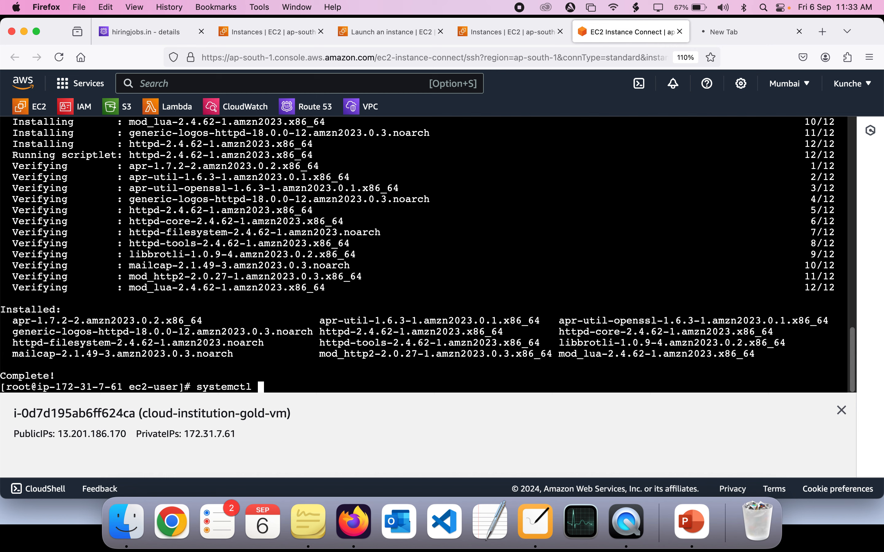
pyautogui.write('start http')
pyautogui.press('BackSpace')
pyautogui.write('d')
pyautogui.press('Return')
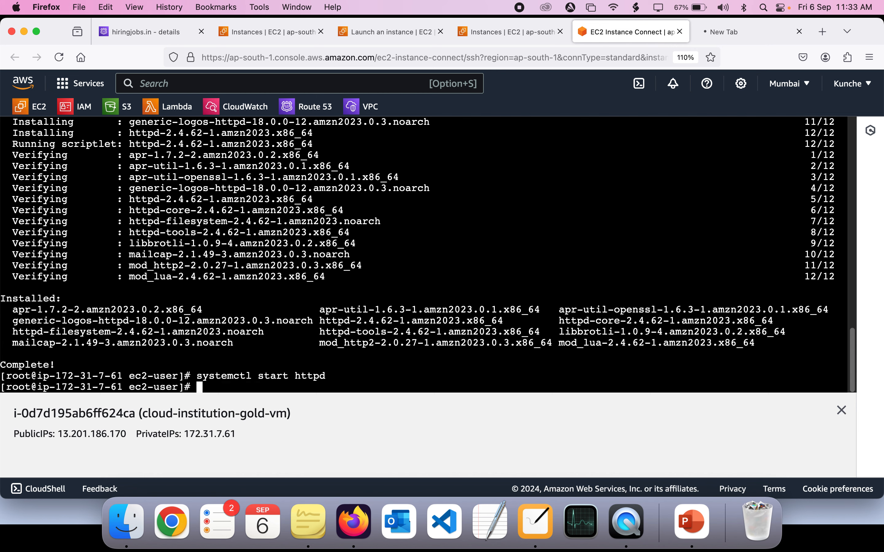
# Load 13.201.186.170 again in its browser tab and check the page served by the web server.
pyautogui.click(715, 32)
pyautogui.click(552, 54)
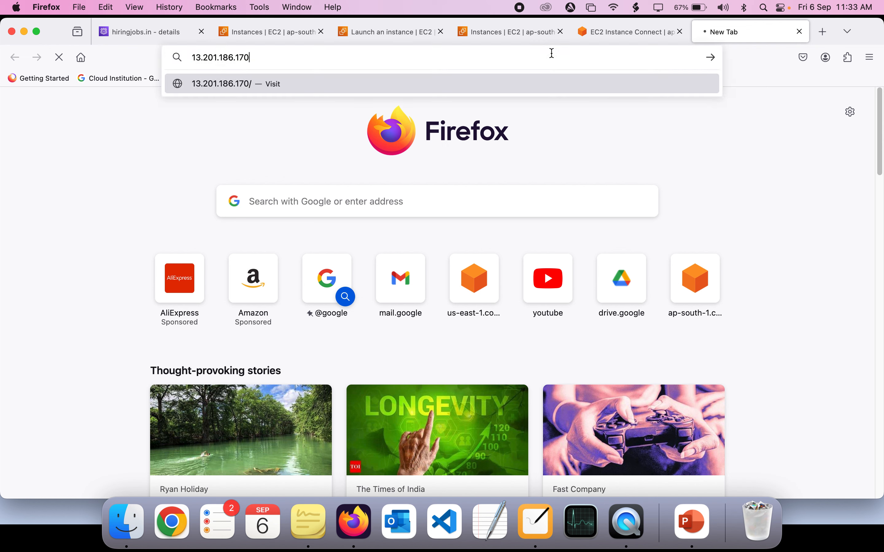
pyautogui.press('Return')
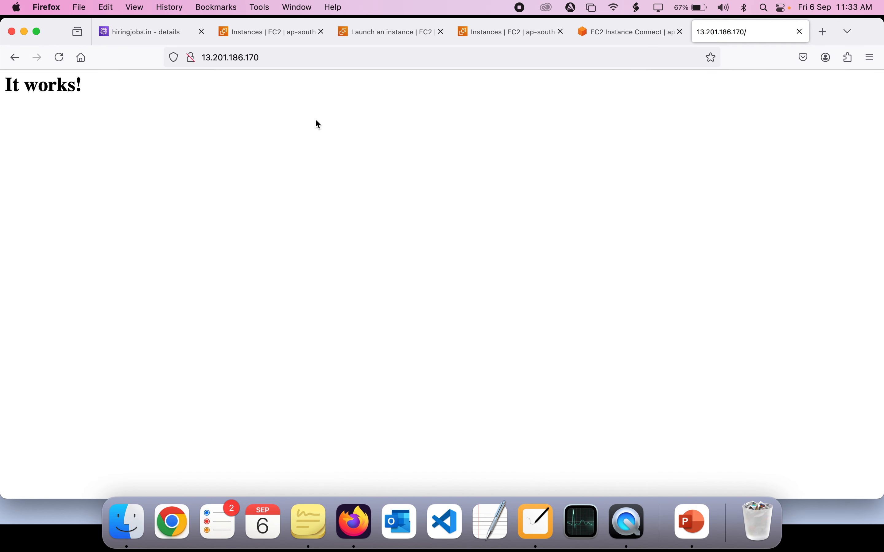
pyautogui.moveTo(101, 92); pyautogui.dragTo(3, 93)
pyautogui.click(140, 96)
# In the instance's terminal, change to the /var/www/html/ directory and list its contents.
pyautogui.click(592, 38)
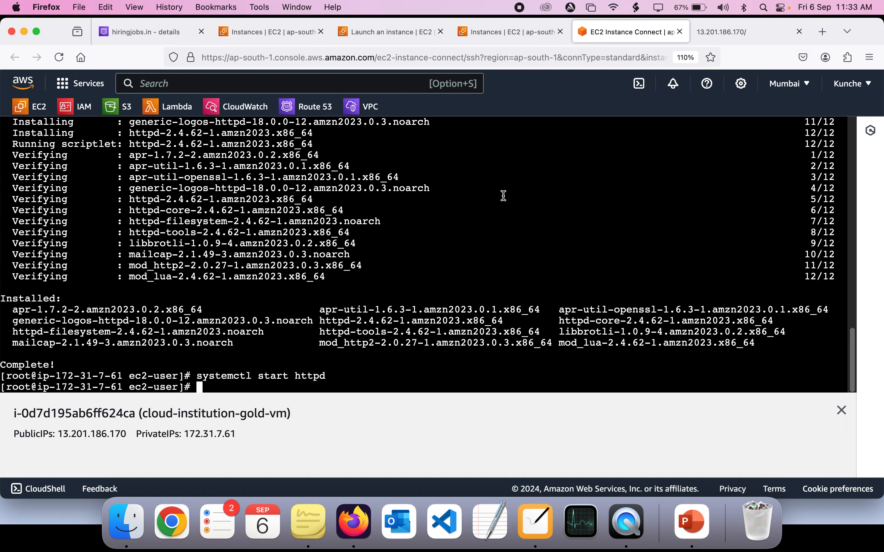
pyautogui.write('cd /var/www/html/')
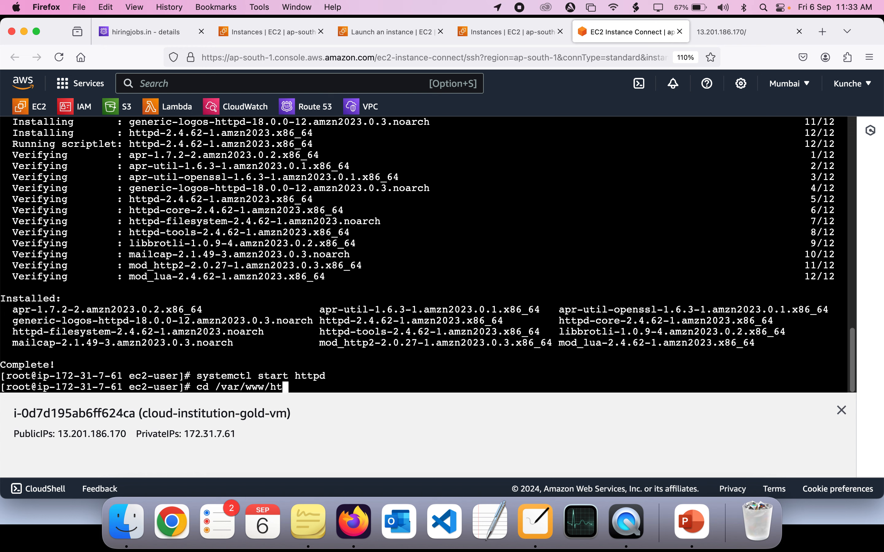
pyautogui.press('Return')
pyautogui.write('ls')
pyautogui.press('Return')
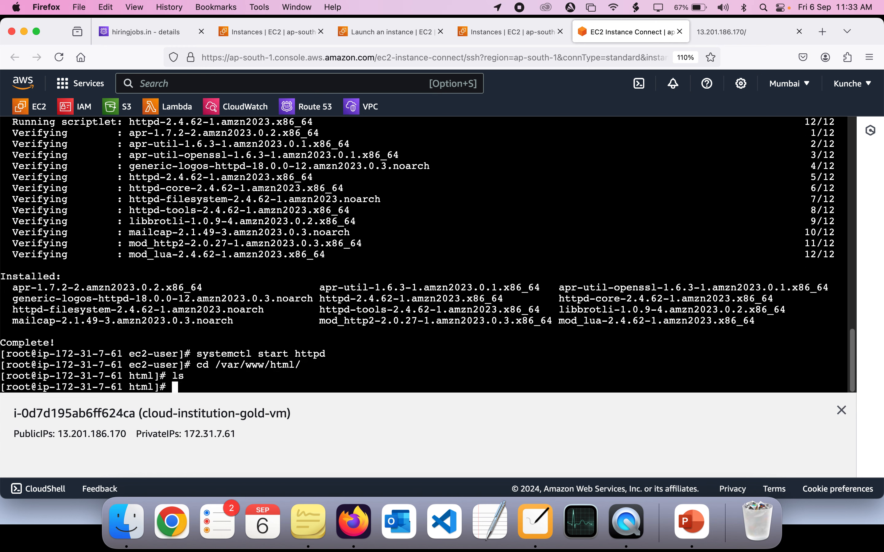
# Create index.html in vi with the text "This is a Golden image", save it and quit the editor.
pyautogui.write('vi index.html')
pyautogui.press('Return')
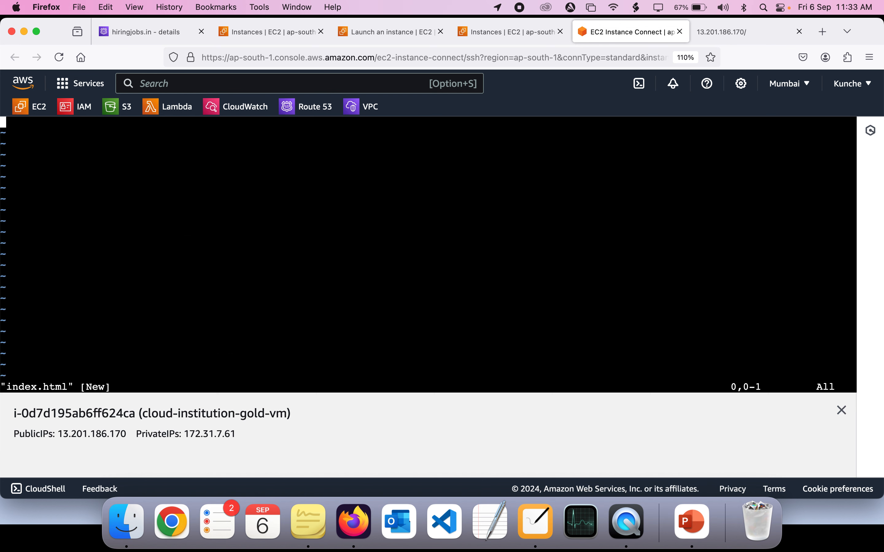
pyautogui.press('i')
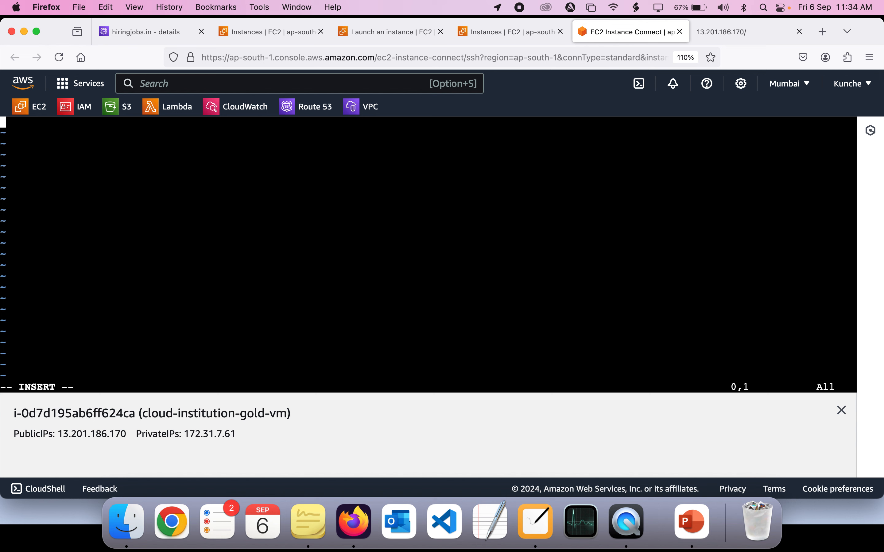
pyautogui.write('This is a G')
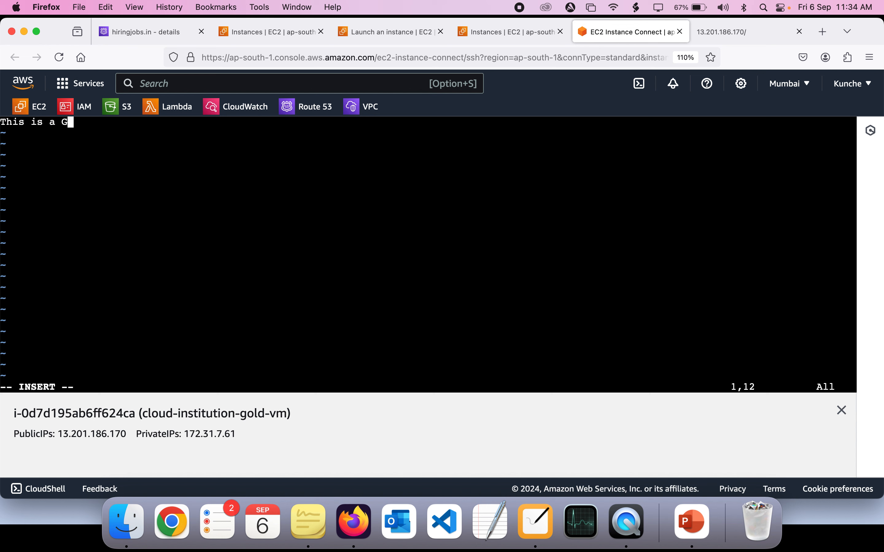
pyautogui.write('olden image')
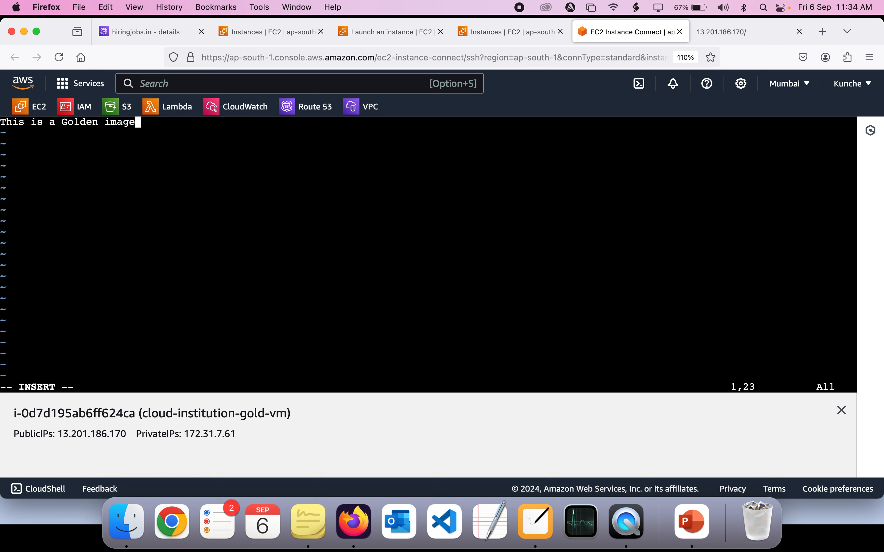
pyautogui.press('Escape')
pyautogui.write(':wq!')
pyautogui.press('Return')
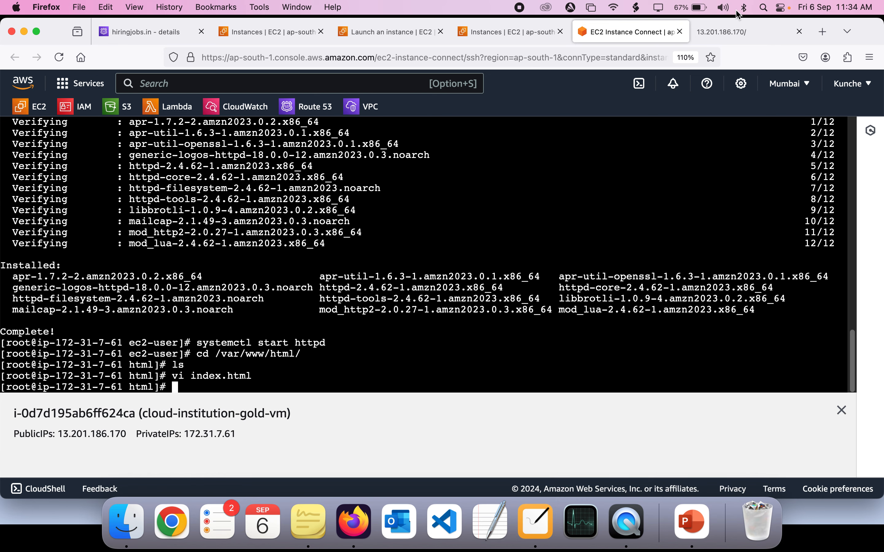
# Reload the page at 13.201.186.170 and examine its enlarged text and address.
pyautogui.click(727, 31)
pyautogui.click(60, 57)
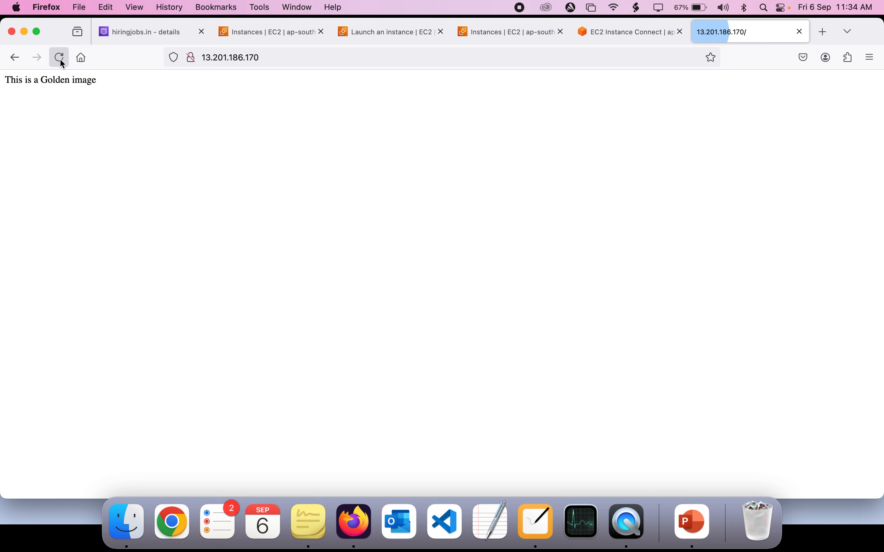
pyautogui.scroll(5, 46, 103)
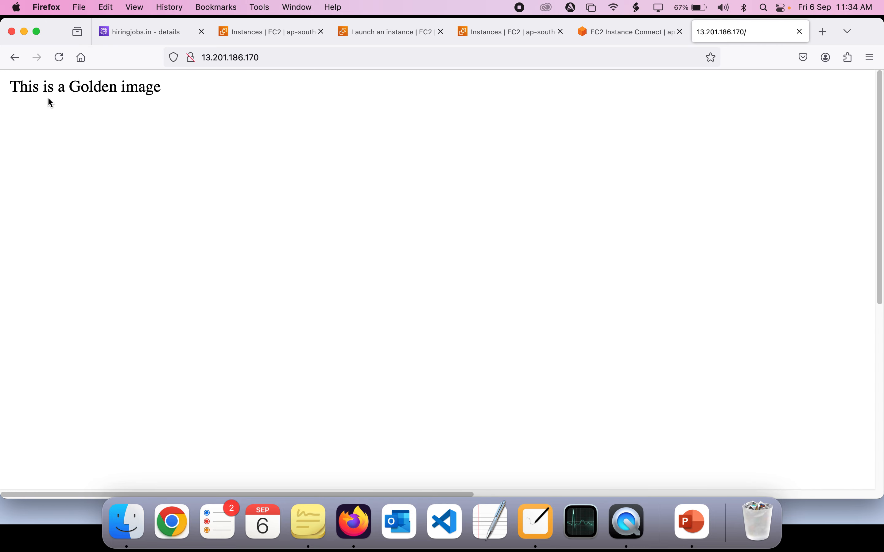
pyautogui.scroll(3, 51, 100)
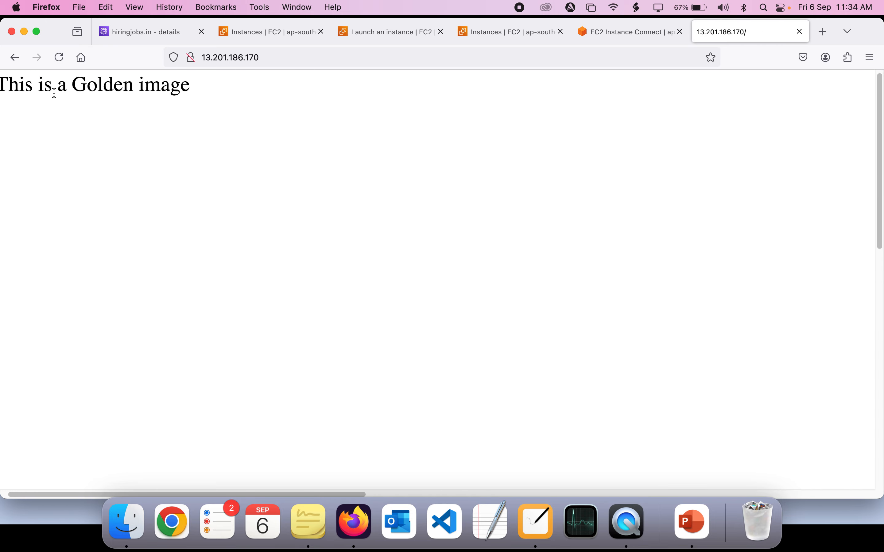
pyautogui.click(257, 57)
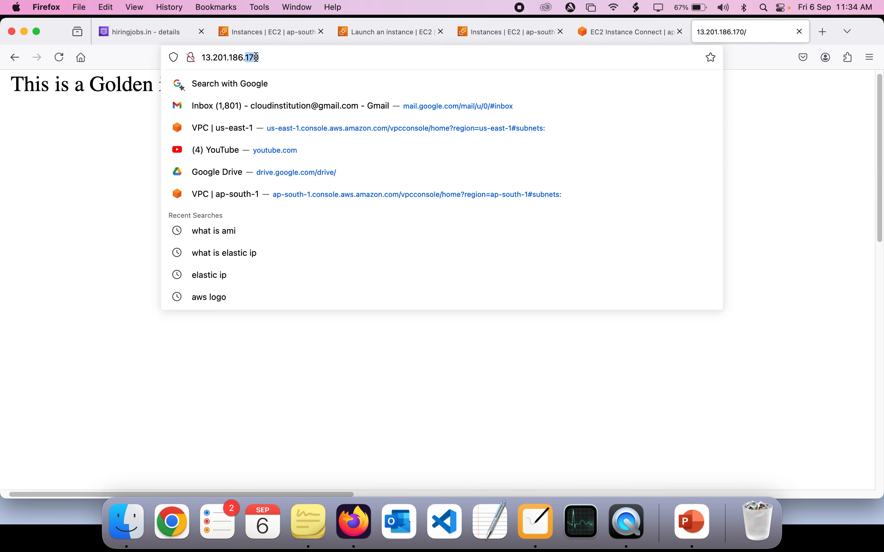
pyautogui.click(280, 62)
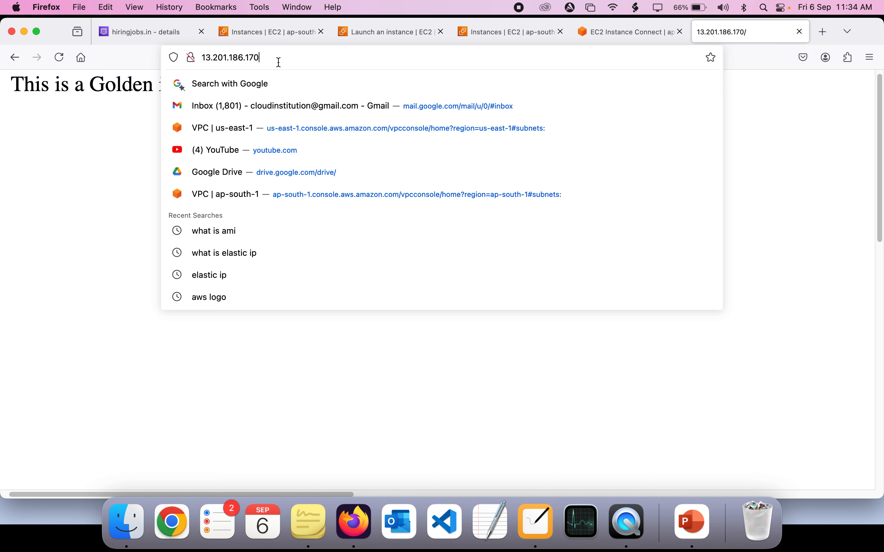
pyautogui.click(375, 377)
# Return to the EC2 console's instances page and open the list of AMIs owned by the account.
pyautogui.click(381, 37)
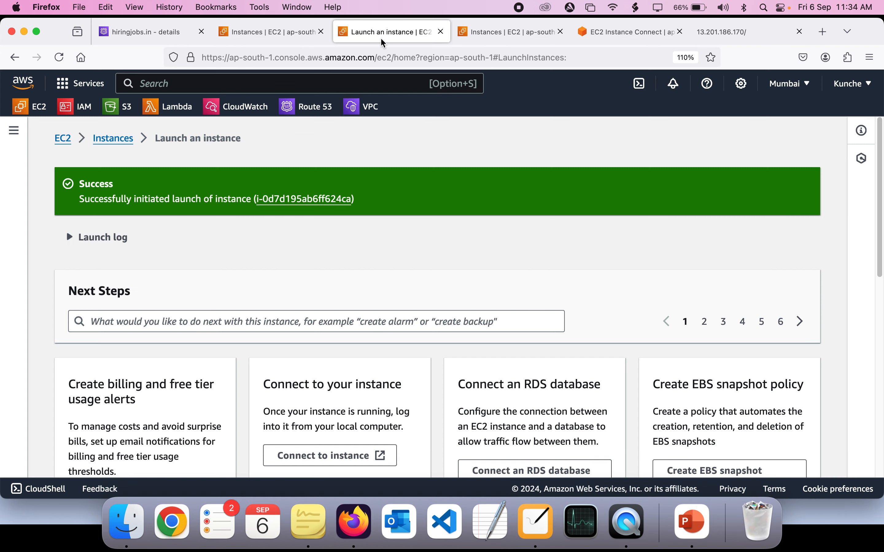
pyautogui.click(477, 32)
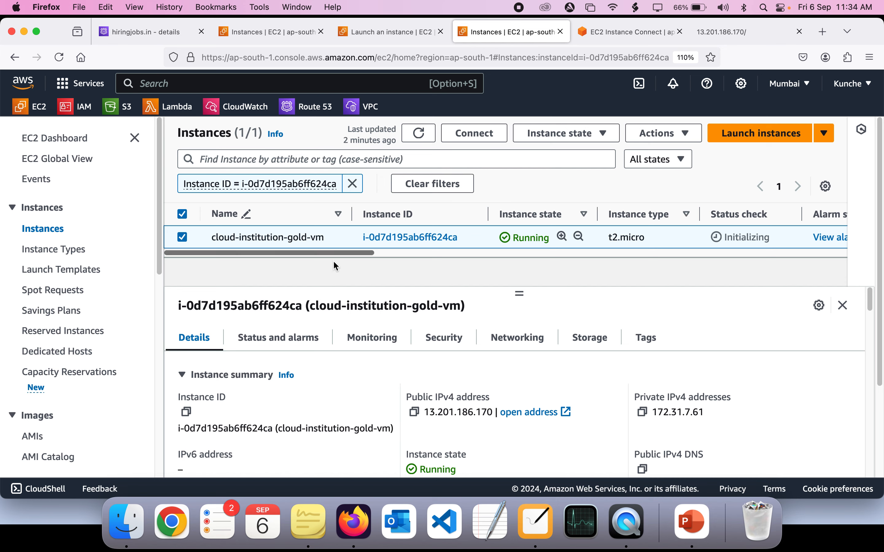
pyautogui.scroll(-3, 116, 373)
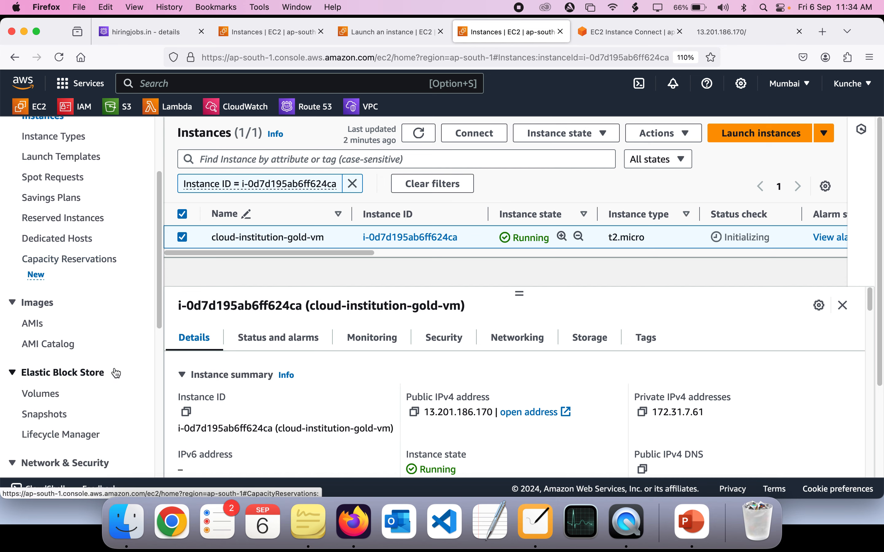
pyautogui.click(33, 323)
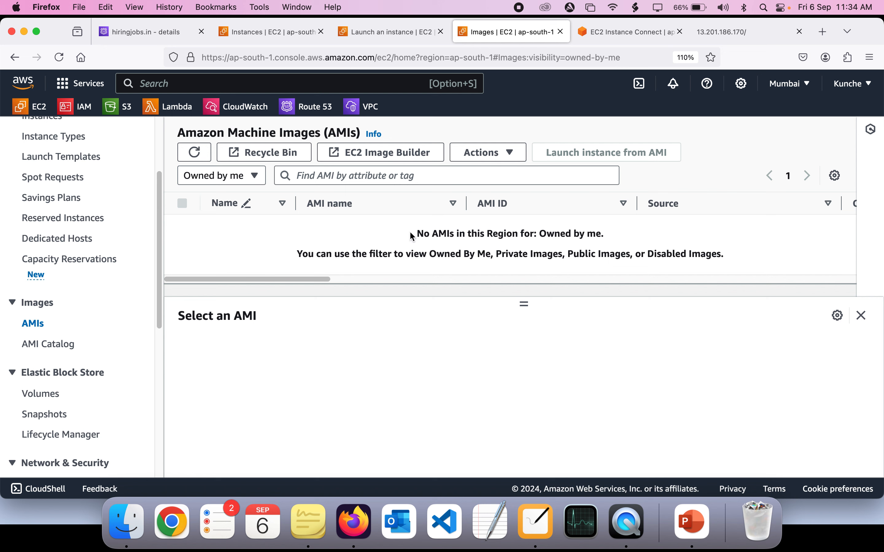
# Return to the instances list and open the image creation form for cloud-institution-gold-vm.
pyautogui.moveTo(414, 233); pyautogui.dragTo(680, 278)
pyautogui.click(438, 315)
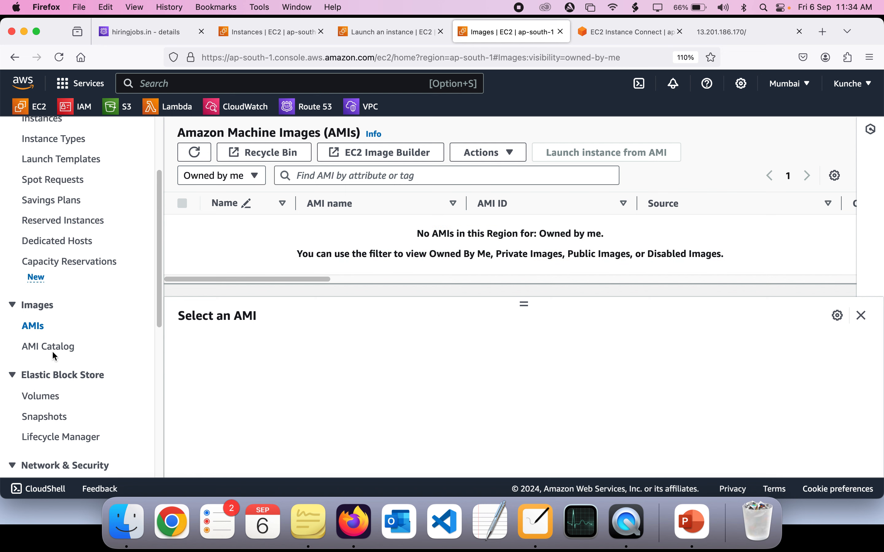
pyautogui.scroll(3, 51, 351)
pyautogui.click(54, 229)
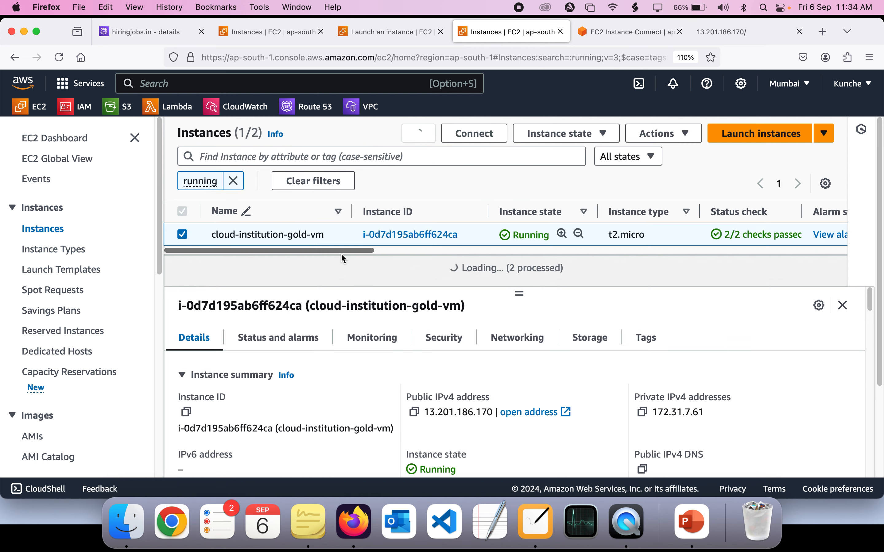
pyautogui.click(690, 133)
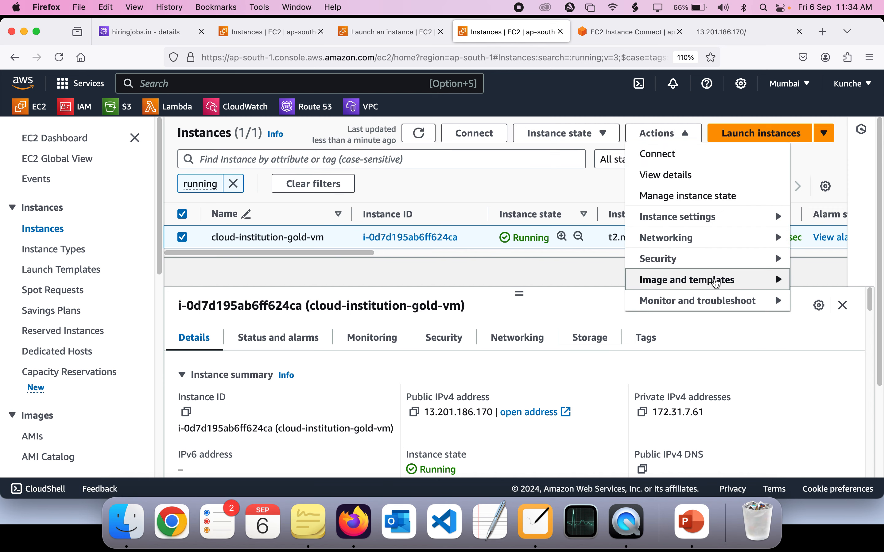
pyautogui.click(717, 283)
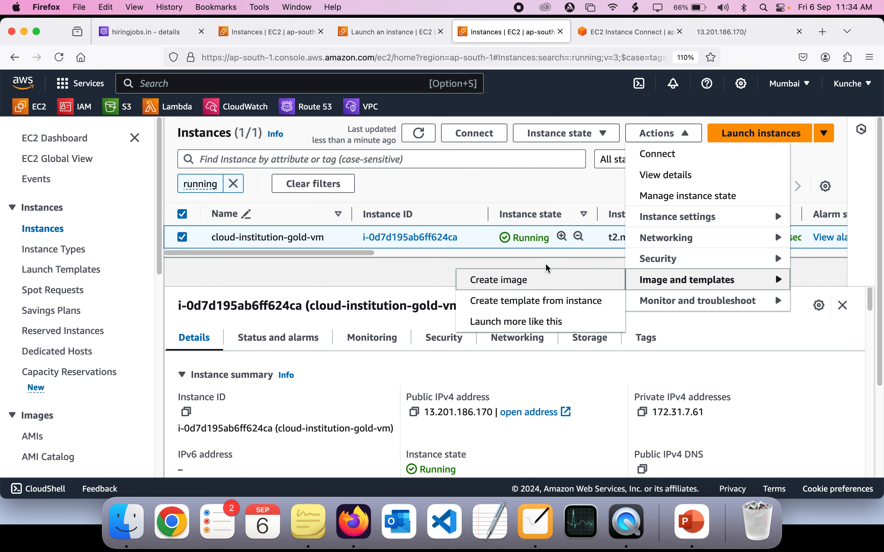
pyautogui.click(510, 282)
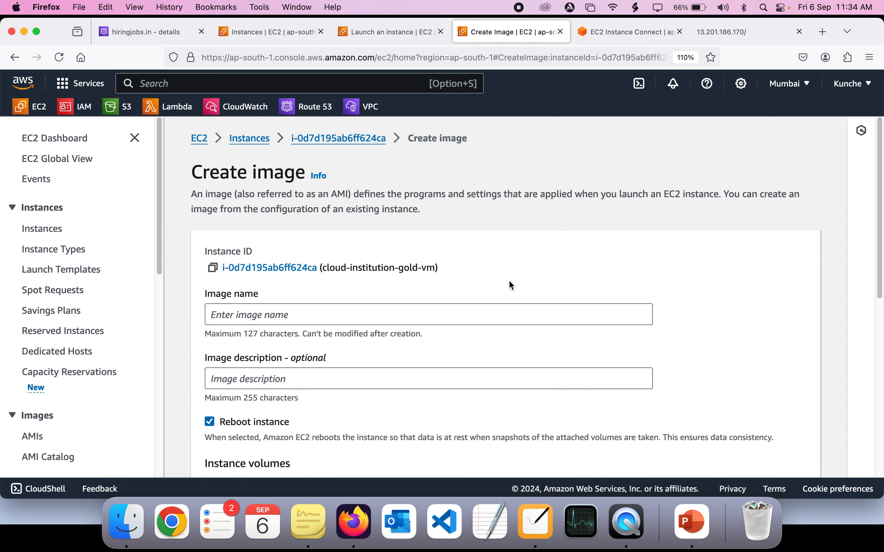
# Name the new image my-golden-image.
pyautogui.scroll(-3, 508, 280)
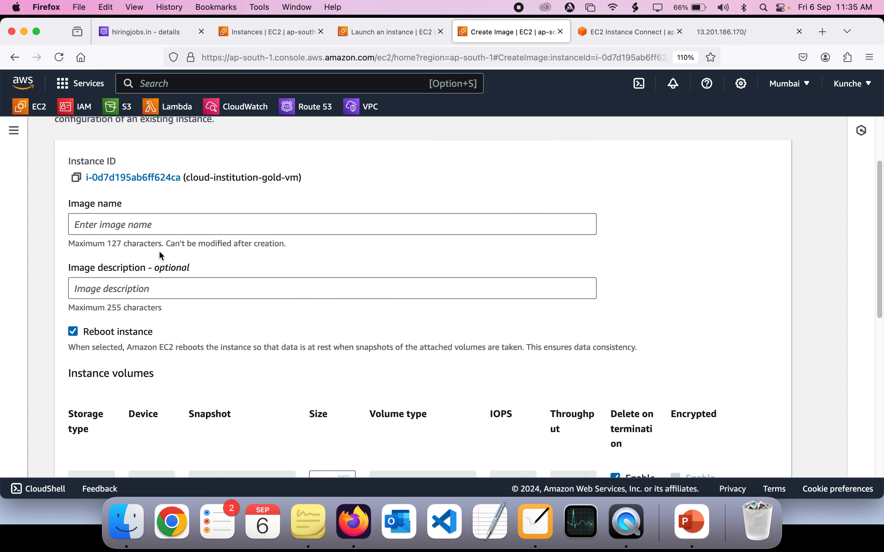
pyautogui.scroll(5, 159, 250)
pyautogui.click(156, 220)
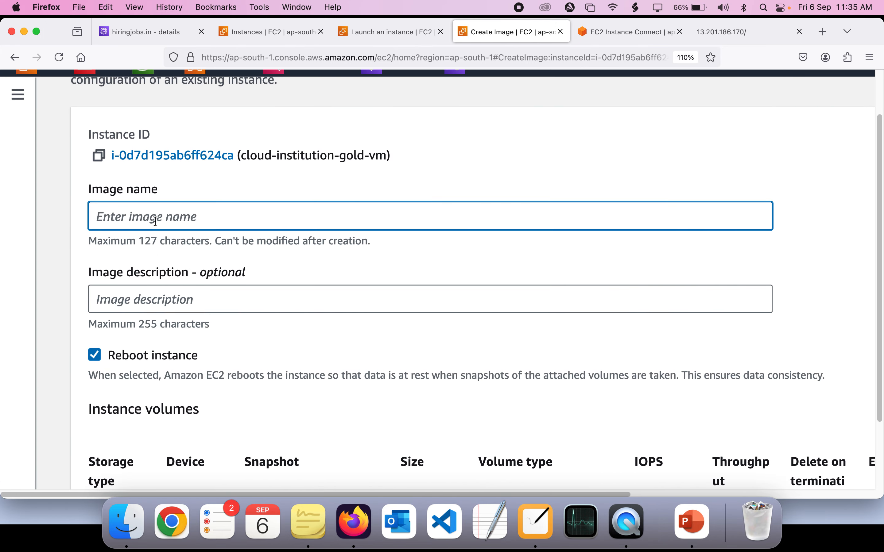
pyautogui.write('my')
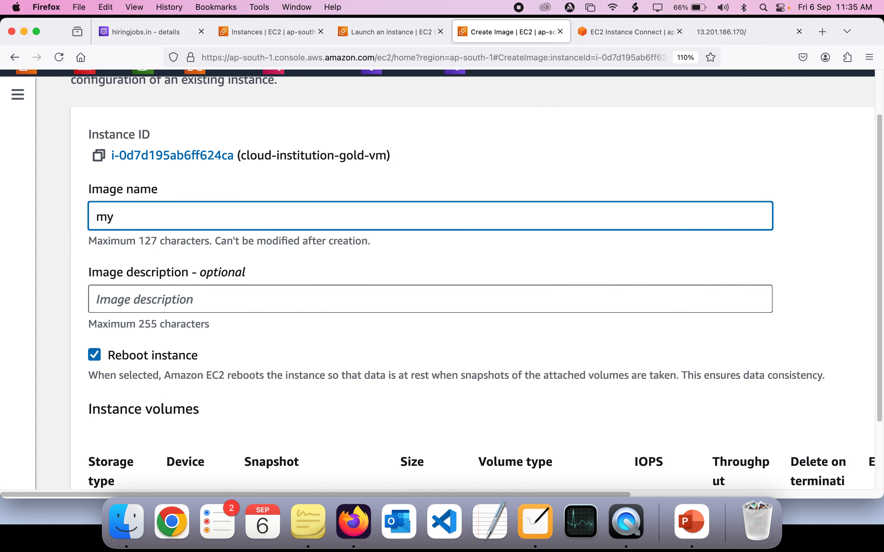
pyautogui.write('-golden-image')
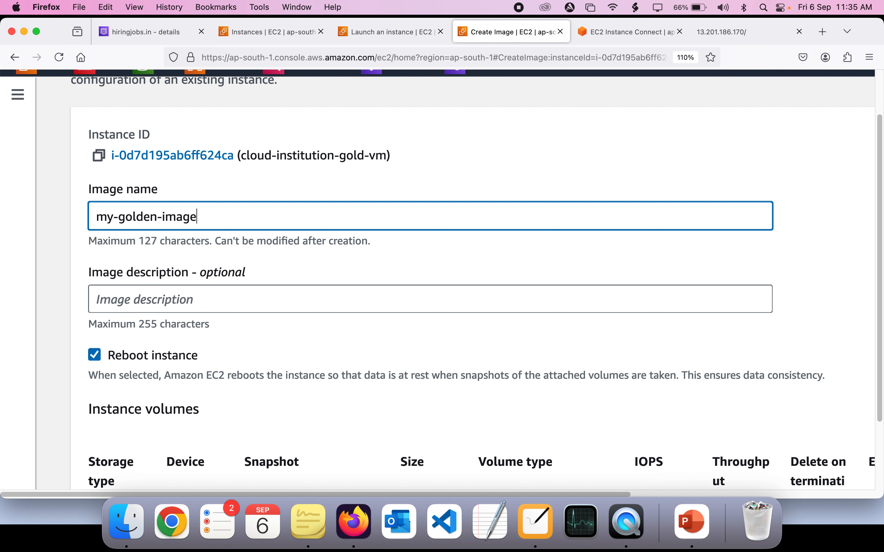
pyautogui.hotkey('shift', 'Left')
pyautogui.hotkey('shift', 'Left')
pyautogui.hotkey('shift', 'Left')
pyautogui.hotkey('shift', 'Left')
pyautogui.hotkey('shift', 'Left')
pyautogui.hotkey('shift', 'Left')
pyautogui.hotkey('shift', 'Left')
pyautogui.hotkey('shift', 'Left')
pyautogui.hotkey('shift', 'Left')
pyautogui.hotkey('shift', 'Left')
pyautogui.hotkey('shift', 'Left')
pyautogui.hotkey('shift', 'Left')
pyautogui.hotkey('shift', 'Left')
pyautogui.hotkey('shift', 'Left')
pyautogui.hotkey('shift', 'Left')
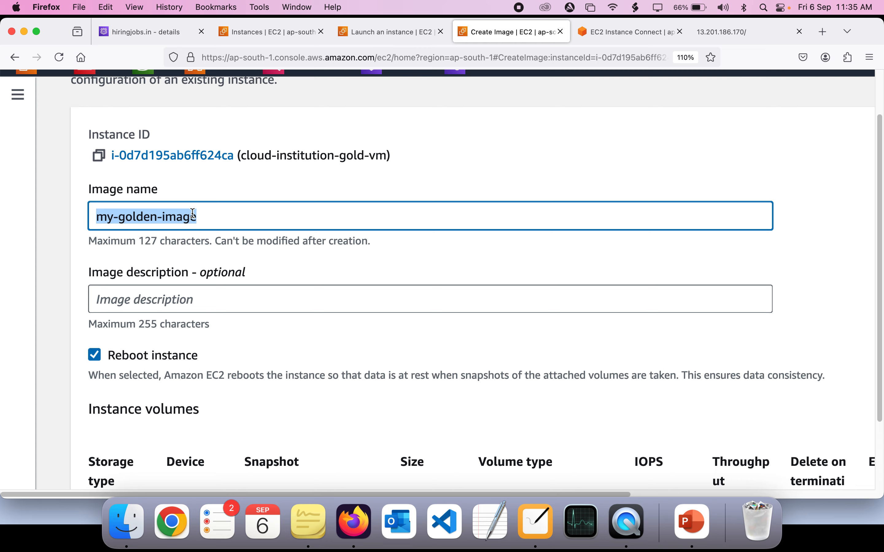
# Examine the image's optional description, reboot option, instance volume size and tag settings in the form.
pyautogui.click(231, 291)
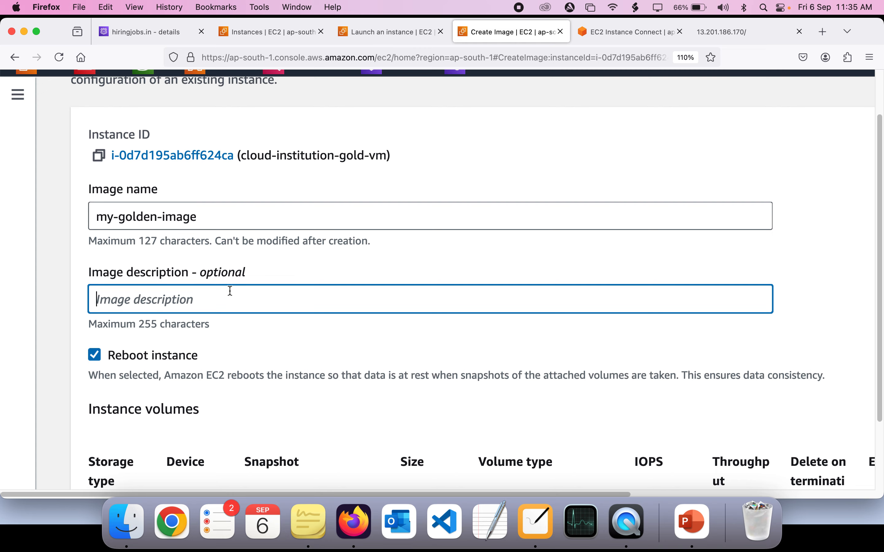
pyautogui.scroll(-6, 230, 292)
pyautogui.scroll(-3, 231, 294)
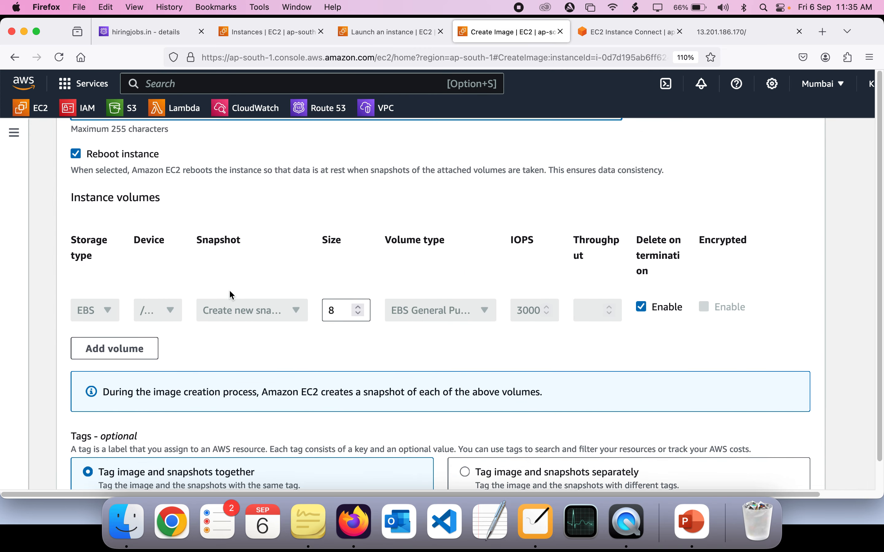
pyautogui.scroll(2, 199, 274)
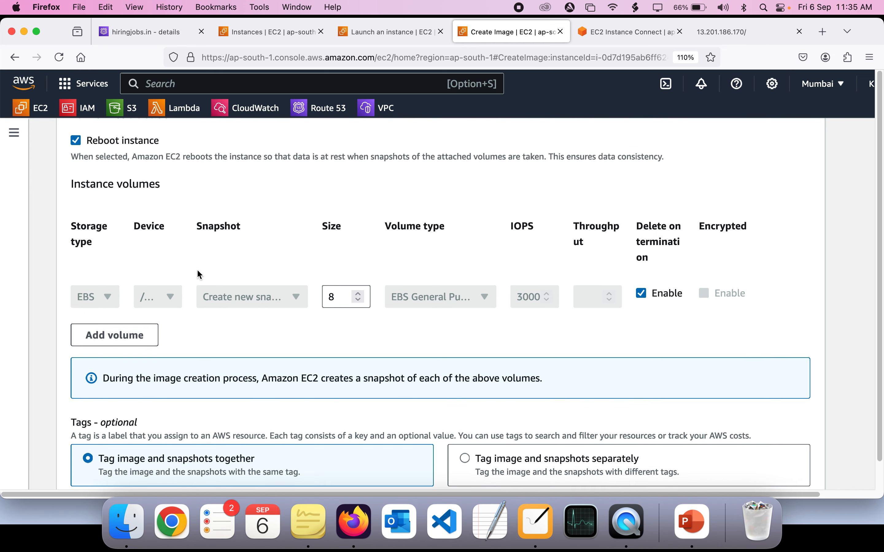
pyautogui.doubleClick(332, 295)
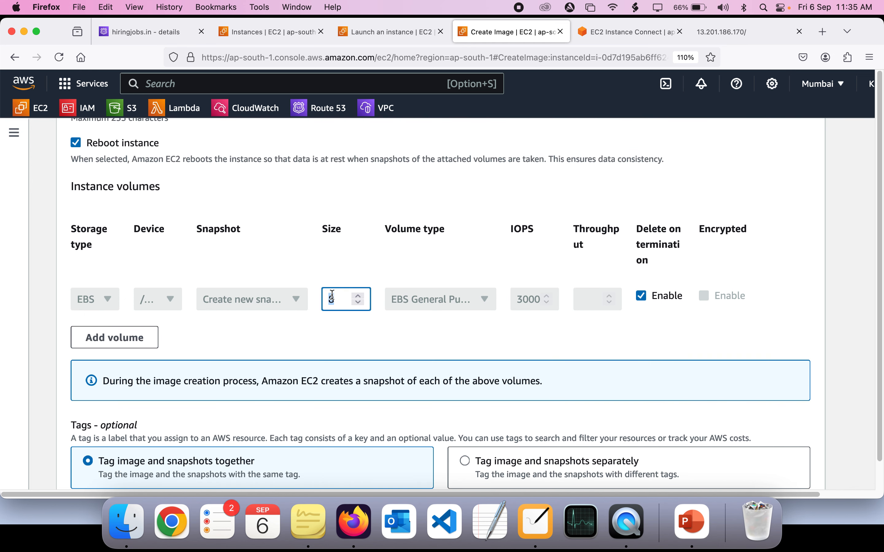
pyautogui.click(384, 357)
pyautogui.scroll(-4, 384, 355)
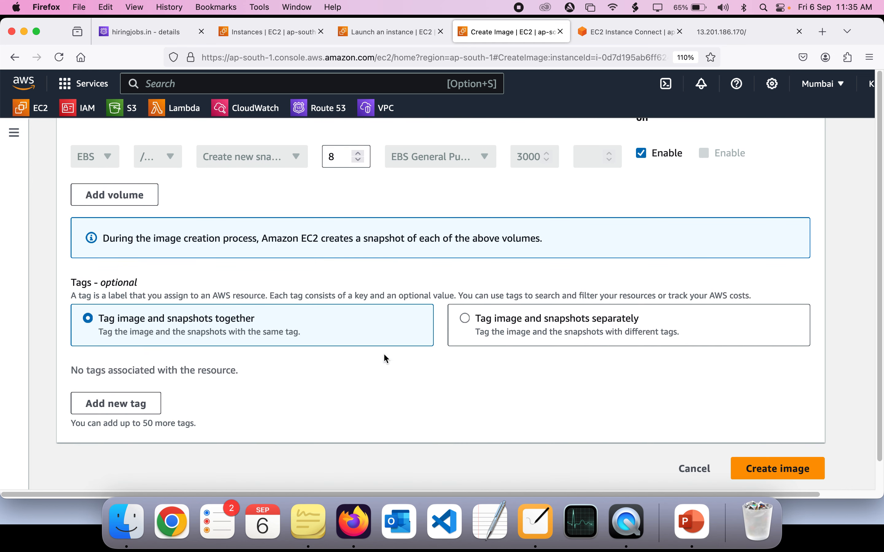
pyautogui.scroll(5, 184, 220)
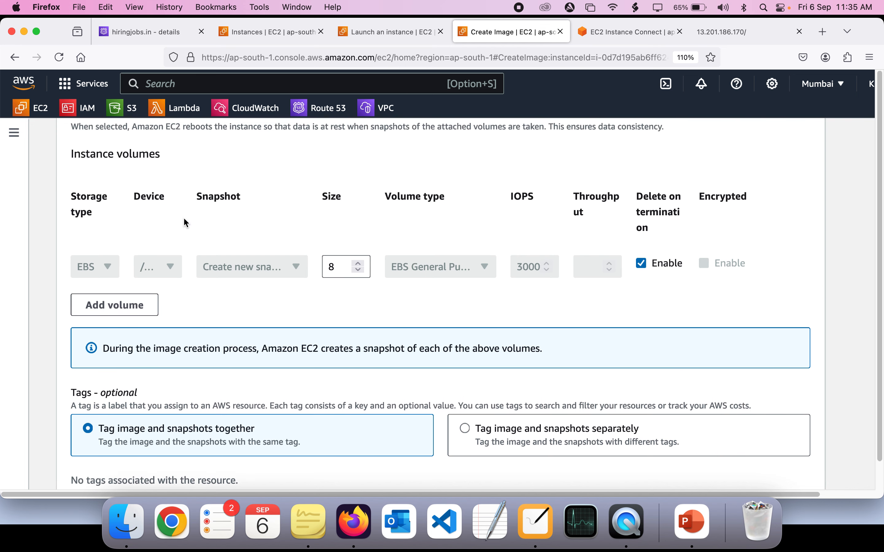
pyautogui.scroll(3, 183, 217)
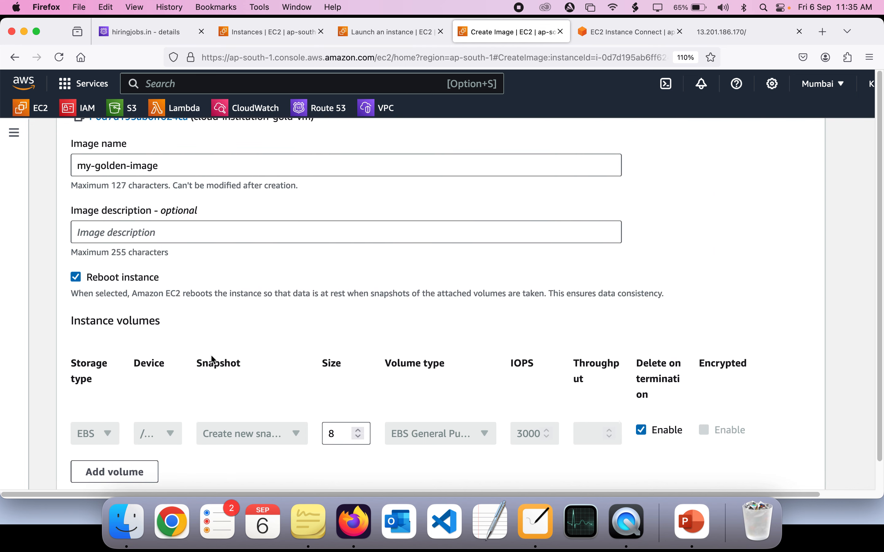
pyautogui.doubleClick(332, 428)
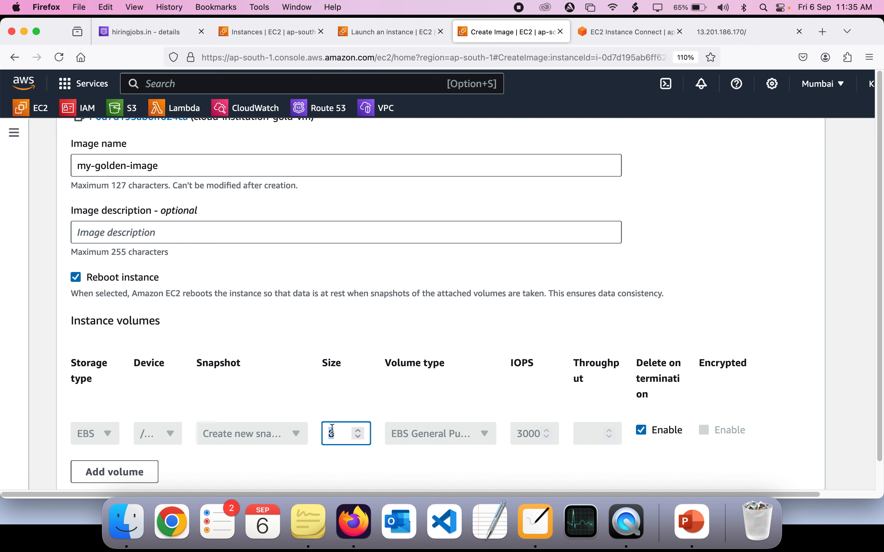
pyautogui.scroll(5, 295, 350)
pyautogui.scroll(-10, 296, 350)
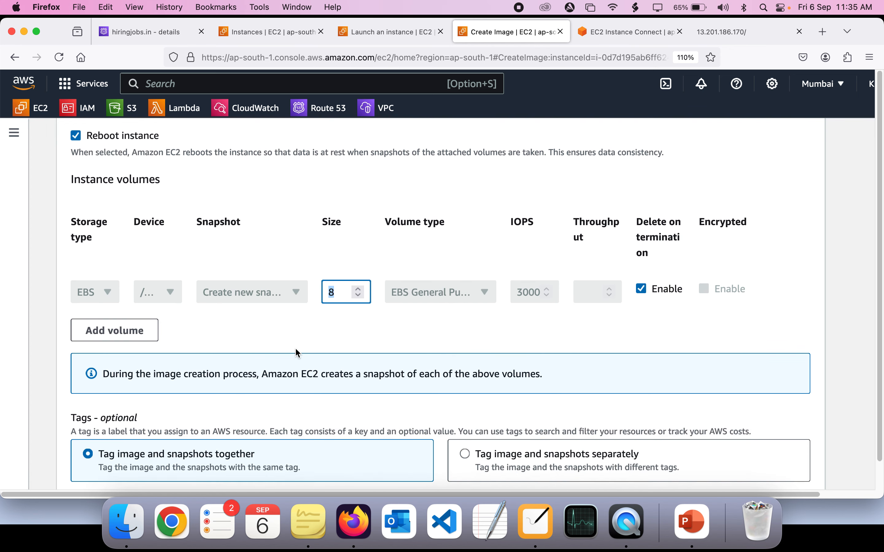
pyautogui.scroll(-4, 295, 348)
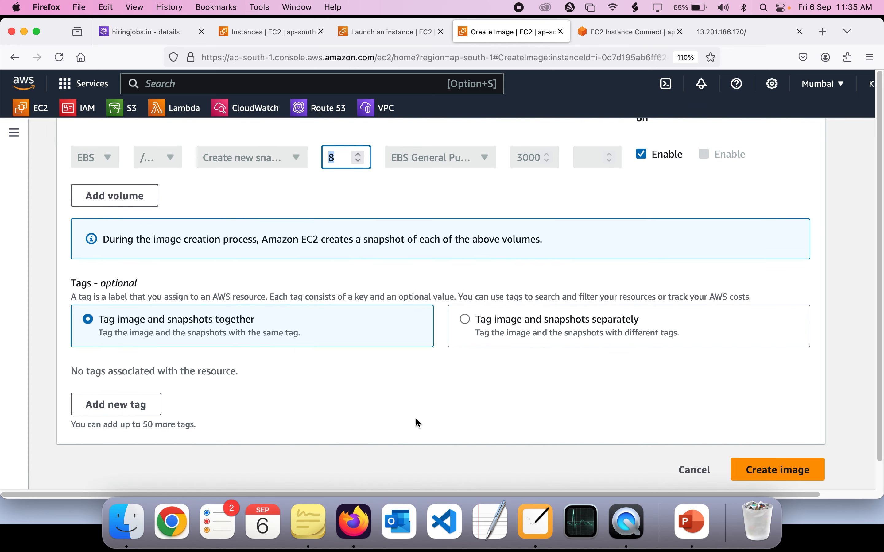
# Create the image from cloud-institution-gold-vm and open the list of AMIs owned by the account.
pyautogui.click(757, 466)
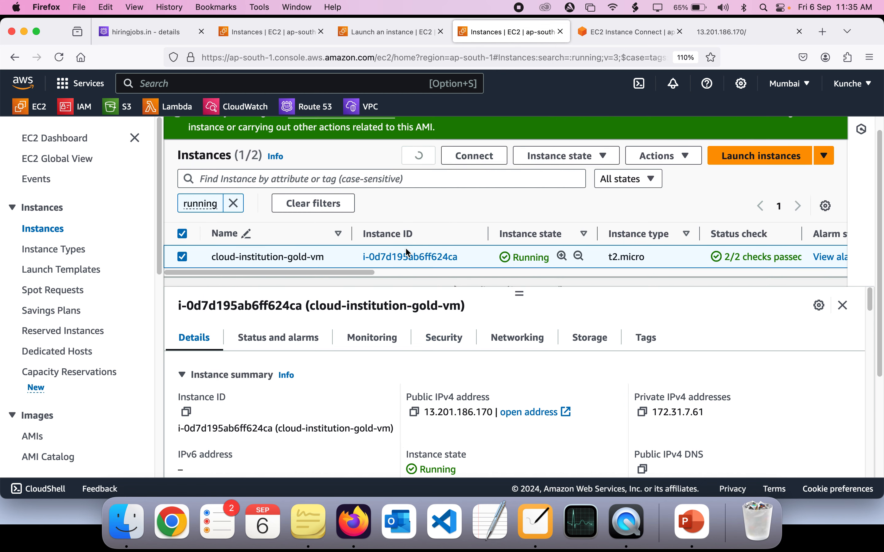
pyautogui.scroll(-2, 62, 356)
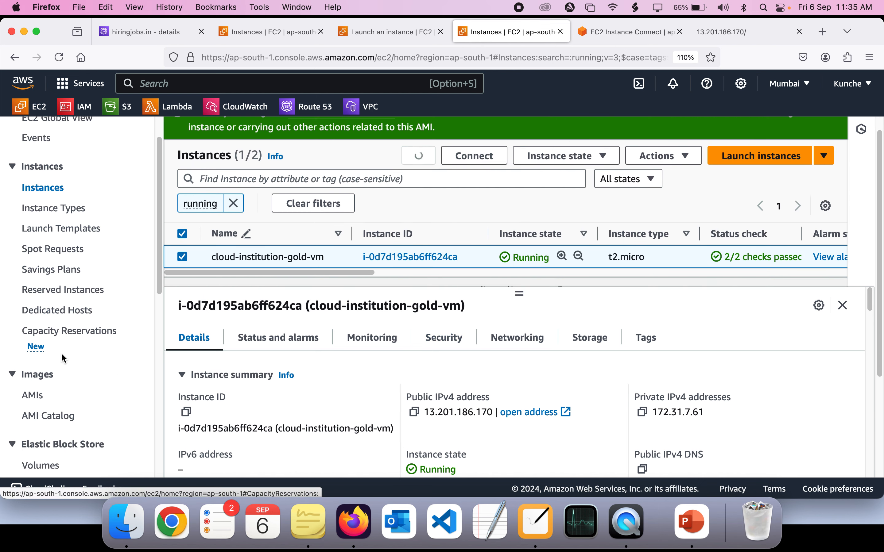
pyautogui.click(33, 394)
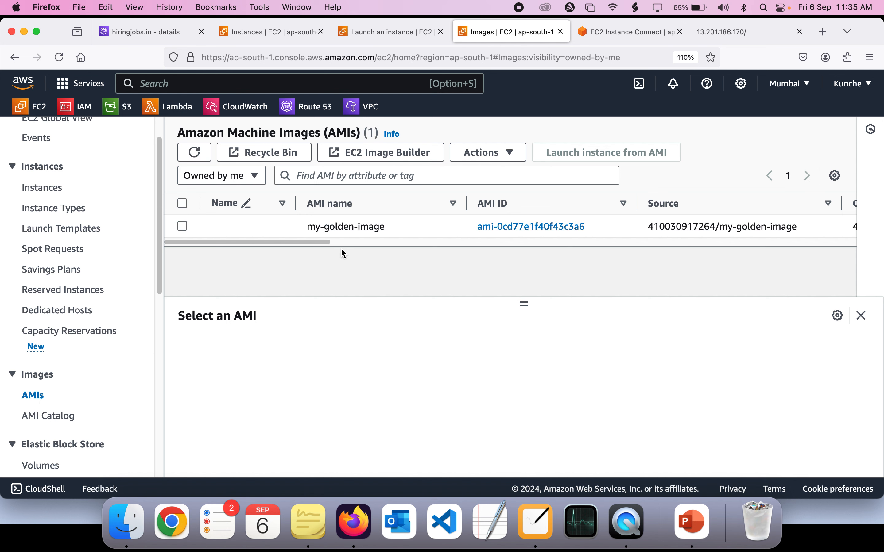
# Select my-golden-image in the AMI list and look over its details and columns.
pyautogui.moveTo(308, 227); pyautogui.dragTo(389, 221)
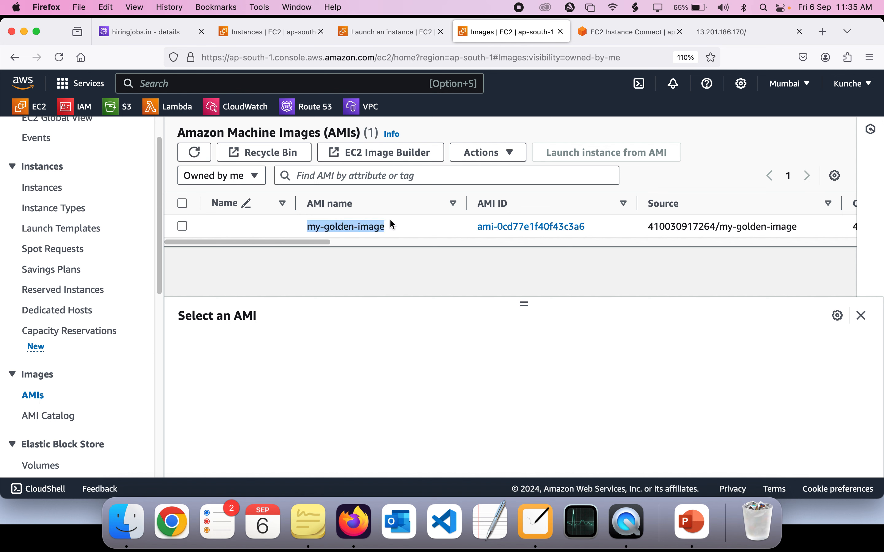
pyautogui.click(387, 218)
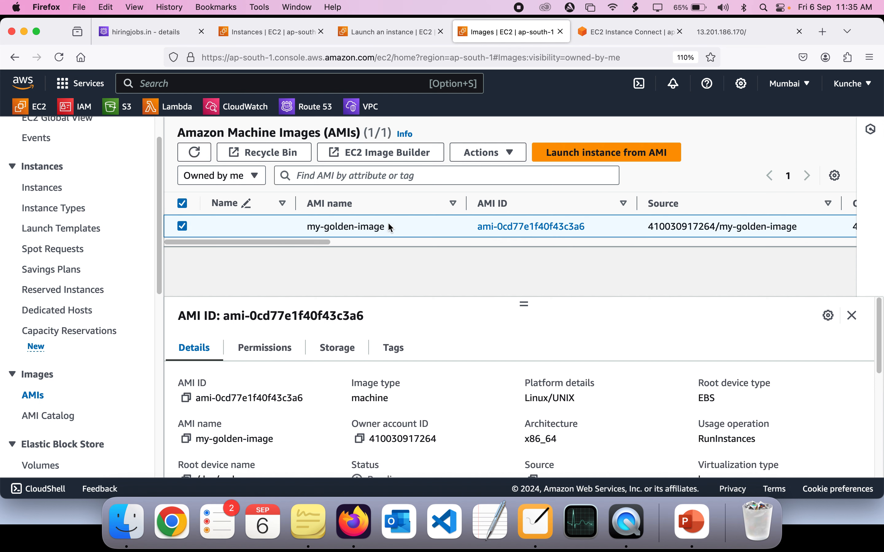
pyautogui.hscroll(5, 427, 229)
pyautogui.hscroll(-5, 427, 228)
# Switch to the instance's terminal session and review the earlier systemctl start httpd command.
pyautogui.click(599, 37)
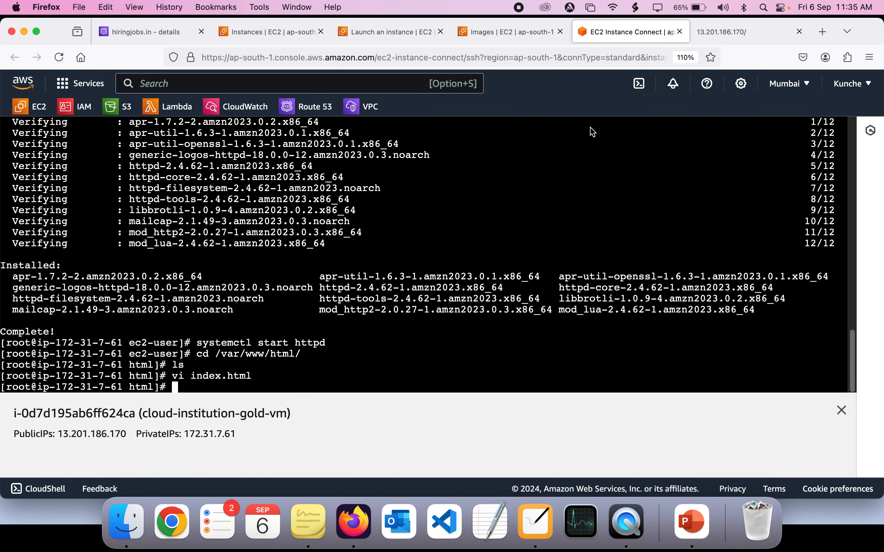
pyautogui.doubleClick(279, 343)
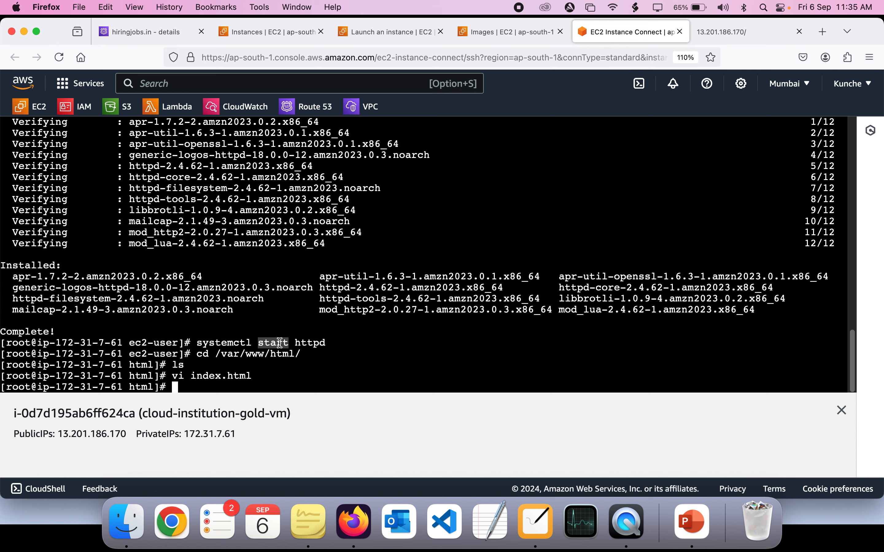
pyautogui.doubleClick(231, 343)
pyautogui.moveTo(257, 343); pyautogui.dragTo(298, 342)
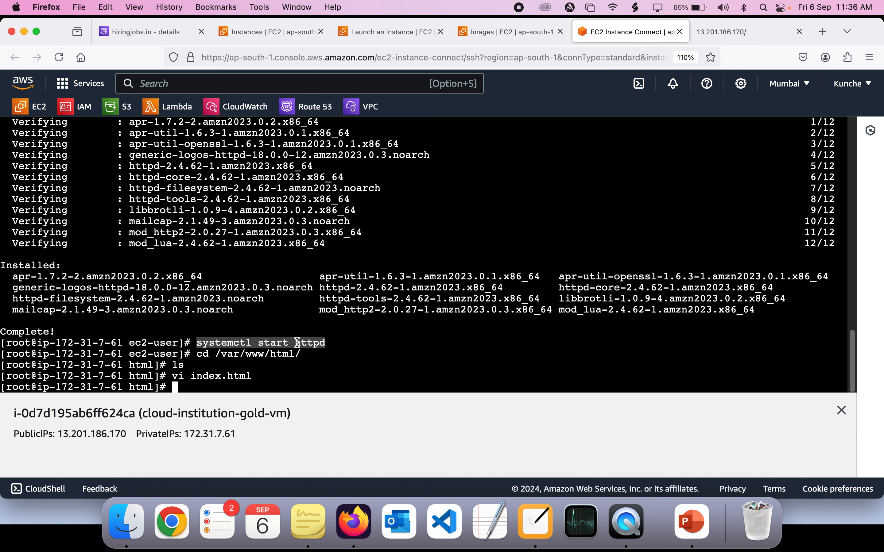
pyautogui.click(287, 372)
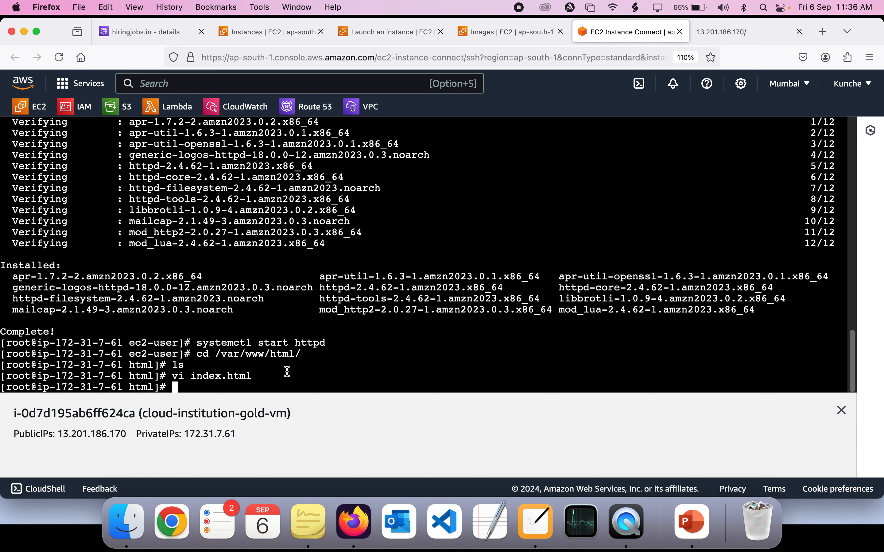
pyautogui.doubleClick(224, 343)
pyautogui.moveTo(224, 343); pyautogui.dragTo(301, 341)
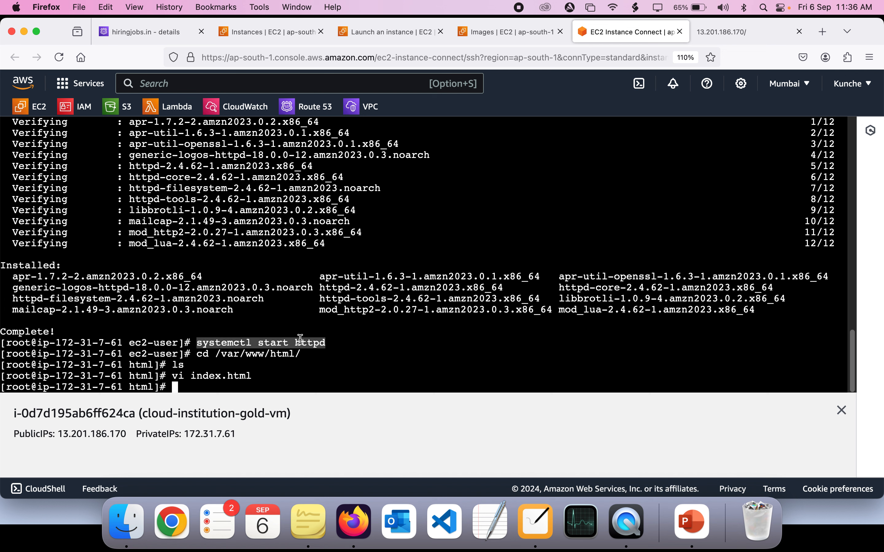
pyautogui.click(300, 339)
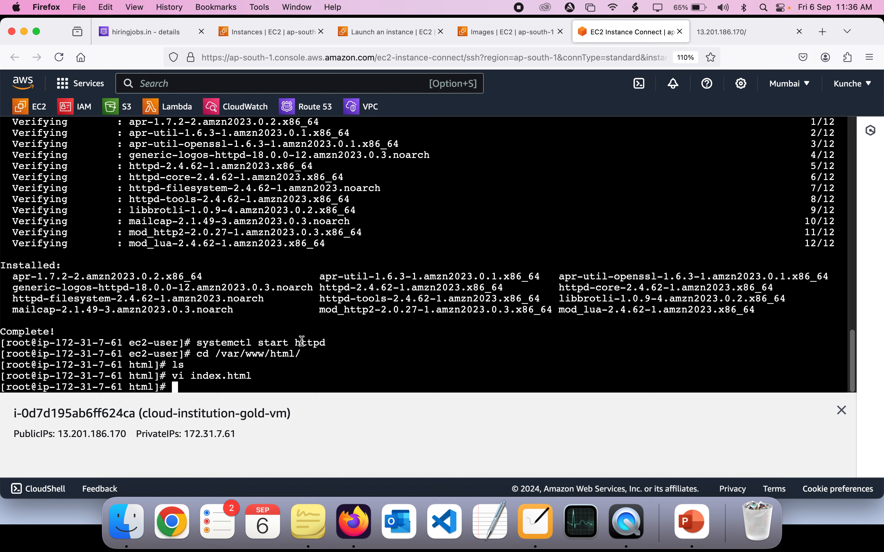
# Edit the recalled start command into systemctl enable httpd and run it to make Apache start at boot.
pyautogui.press('Up')
pyautogui.press('Up')
pyautogui.press('Up')
pyautogui.press('Up')
pyautogui.press('Left')
pyautogui.press('Left')
pyautogui.press('Left')
pyautogui.press('Left')
pyautogui.press('Left')
pyautogui.press('Left')
pyautogui.press('Left')
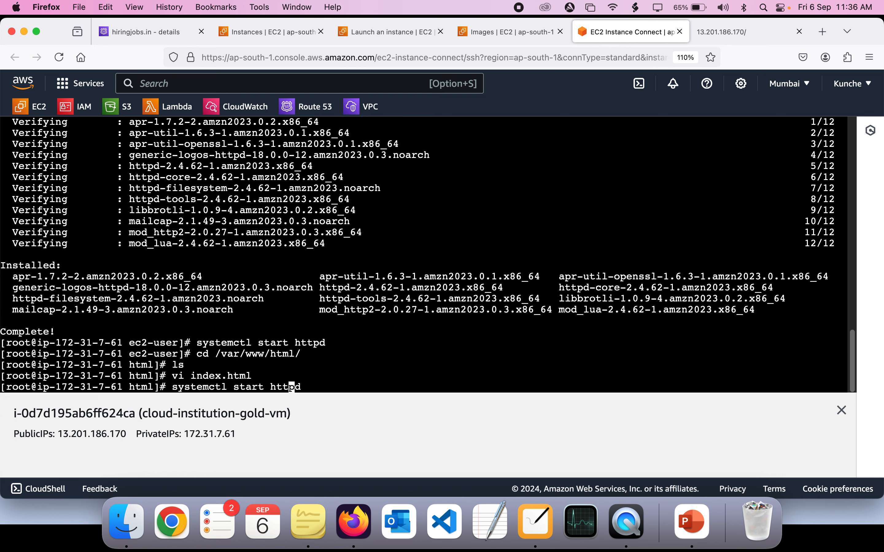
pyautogui.press('BackSpace')
pyautogui.press('BackSpace')
pyautogui.press('BackSpace')
pyautogui.press('BackSpace')
pyautogui.press('BackSpace')
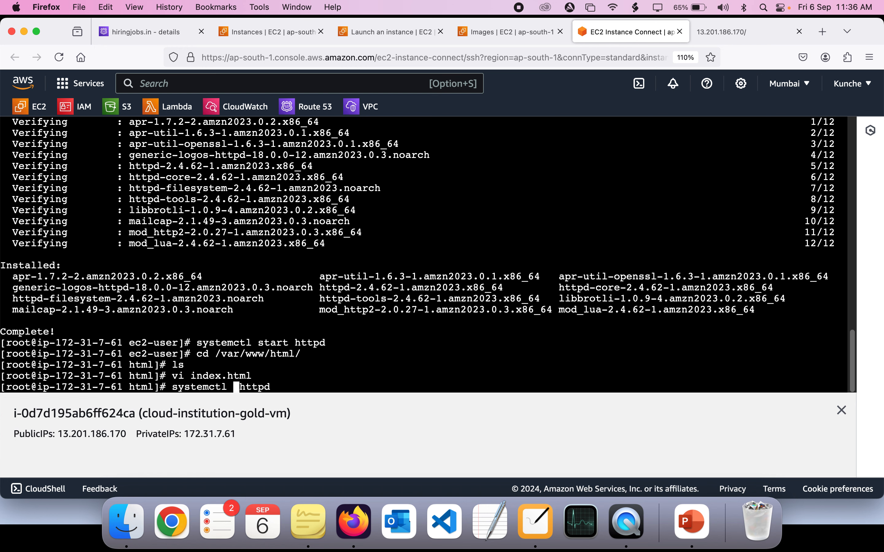
pyautogui.write('enable')
pyautogui.press('Return')
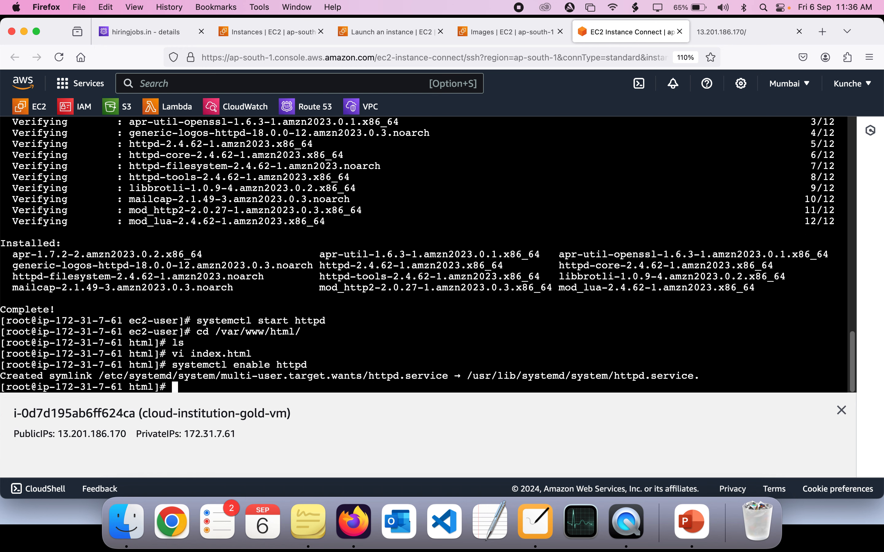
pyautogui.moveTo(210, 364); pyautogui.dragTo(280, 364)
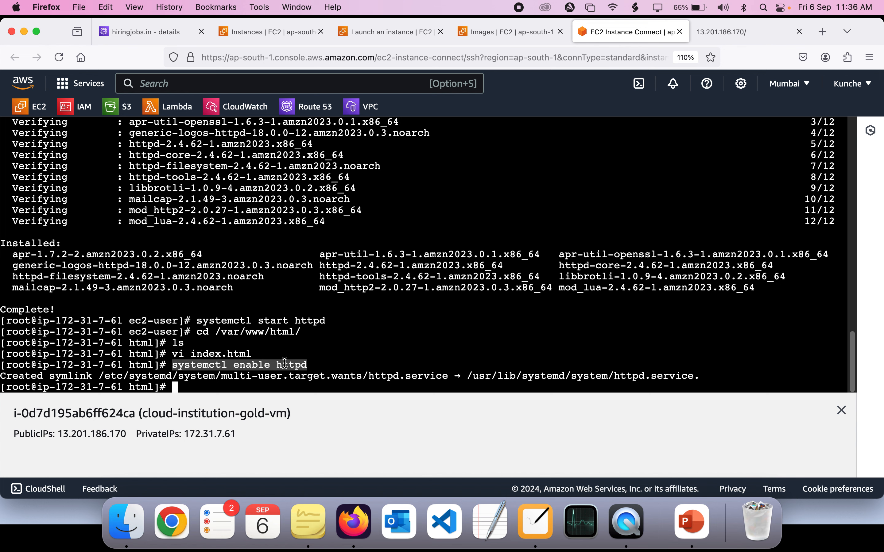
# Return to the AMI list and deregister the my-golden-image AMI.
pyautogui.moveTo(197, 320); pyautogui.dragTo(325, 321)
pyautogui.click(511, 32)
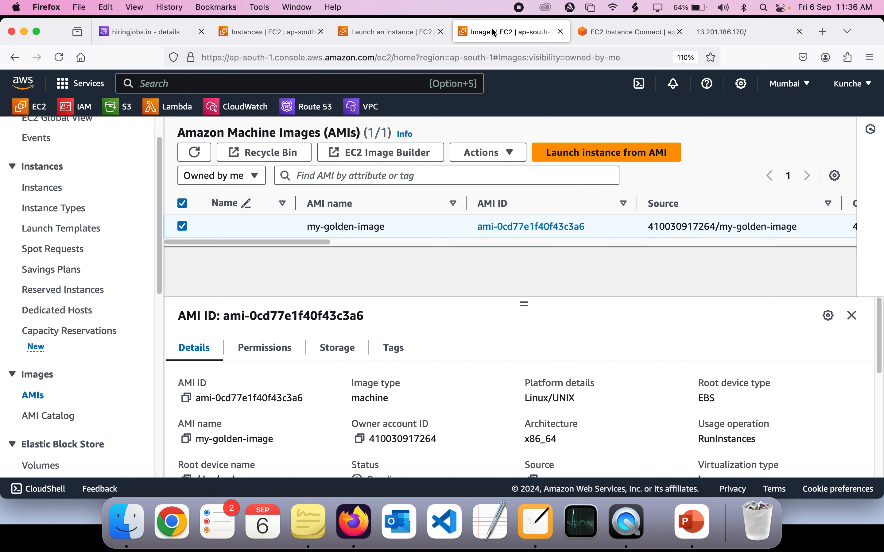
pyautogui.click(501, 153)
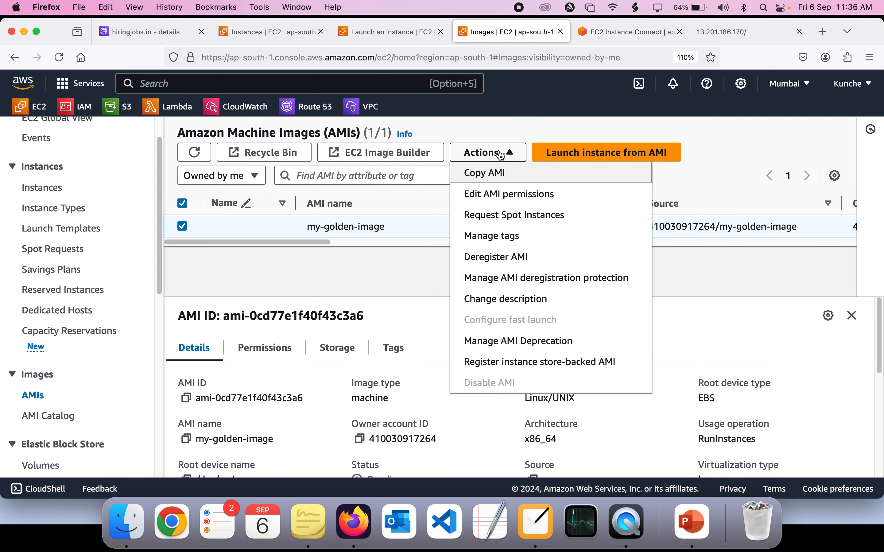
pyautogui.click(508, 264)
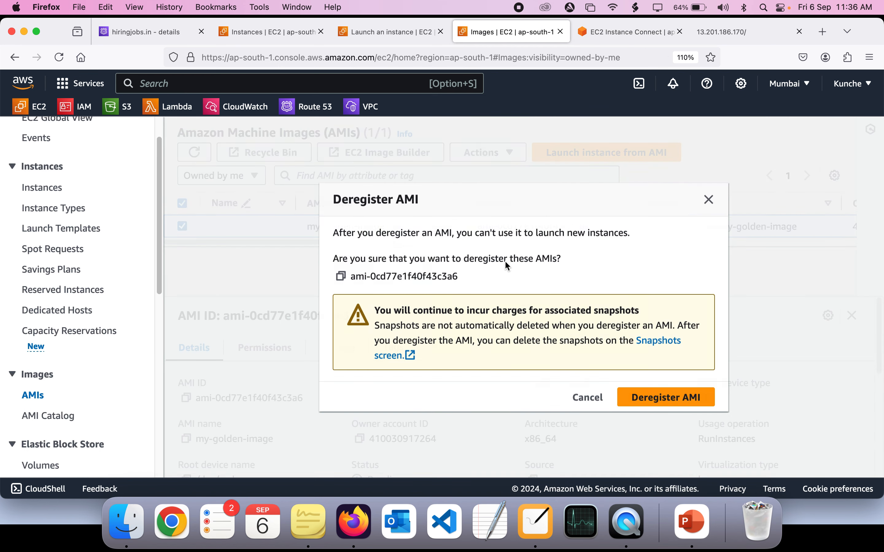
pyautogui.click(631, 397)
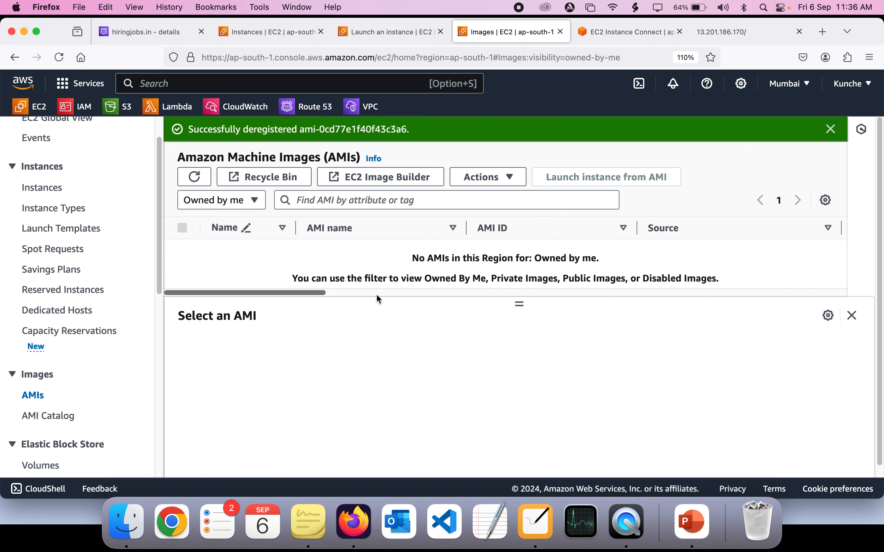
# Review the recent commands in the instance's terminal session, close that session and return to the AMI list.
pyautogui.click(591, 34)
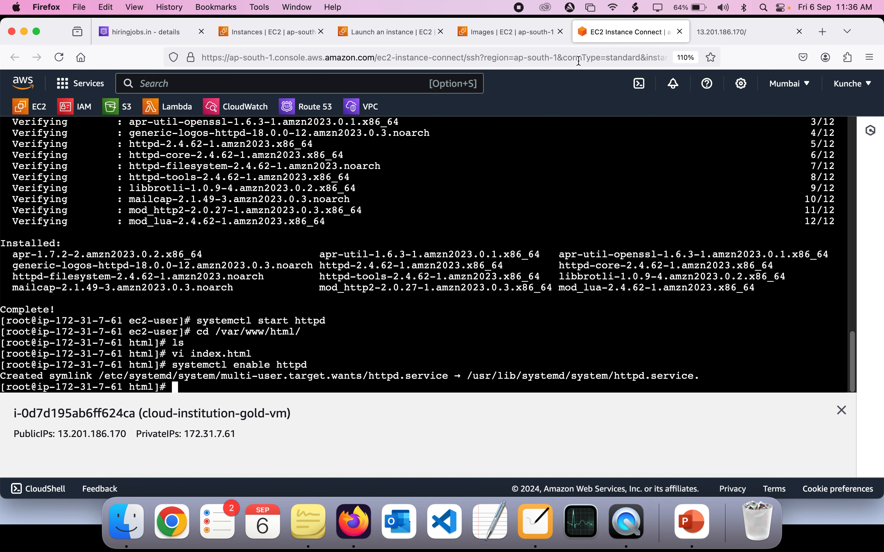
pyautogui.press('Up')
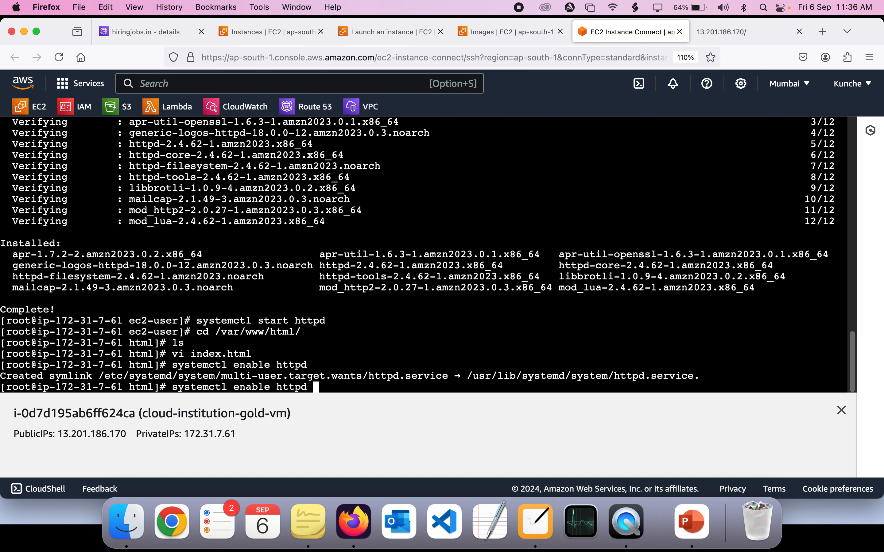
pyautogui.press('Up')
pyautogui.press('Up')
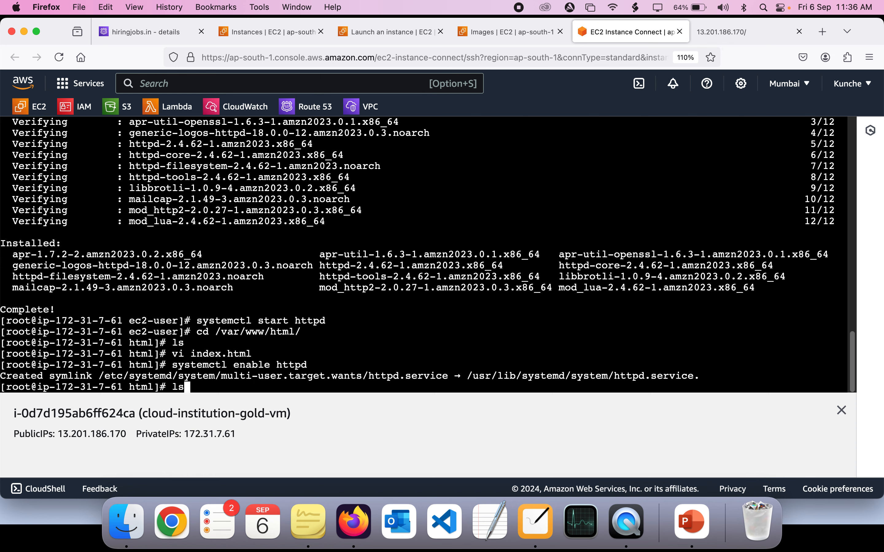
pyautogui.press('Down')
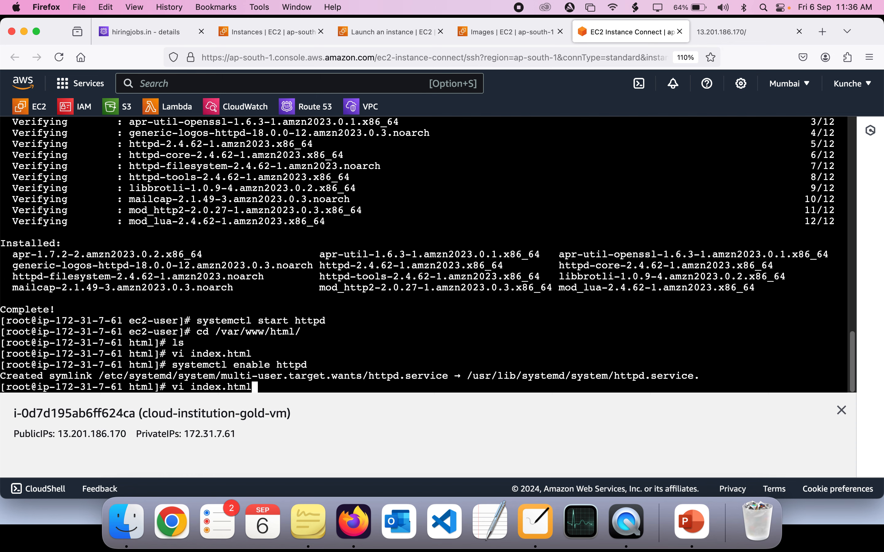
pyautogui.click(679, 32)
pyautogui.click(496, 31)
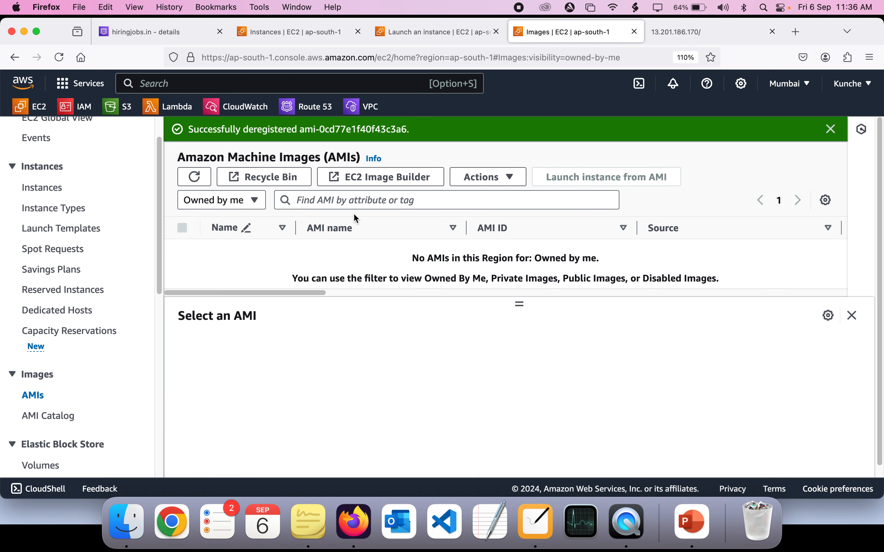
# Open the form for creating an image from the running cloud-institution-gold-vm instance.
pyautogui.scroll(1, 113, 294)
pyautogui.click(50, 207)
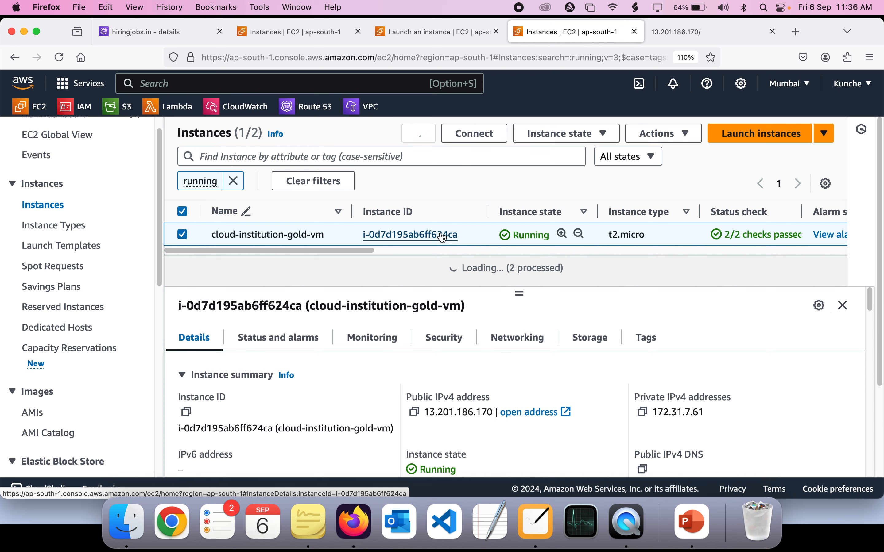
pyautogui.click(683, 136)
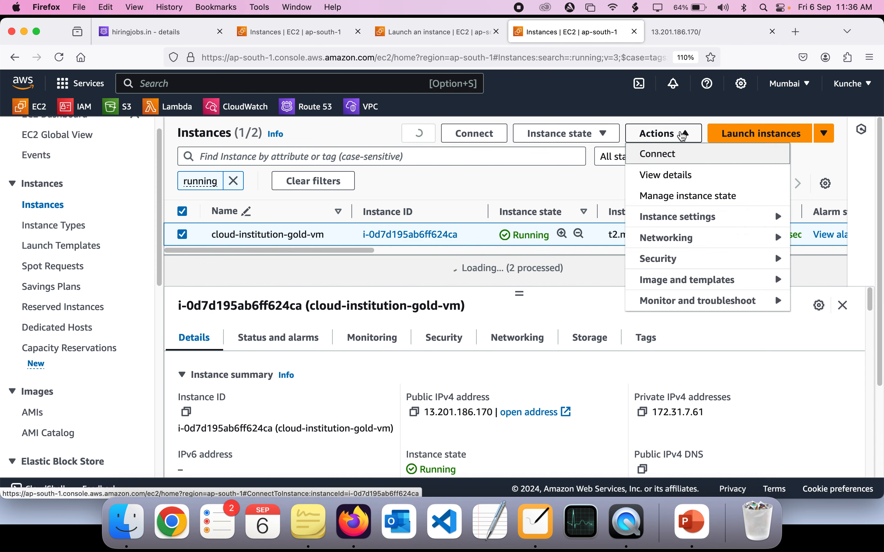
pyautogui.moveTo(700, 282)
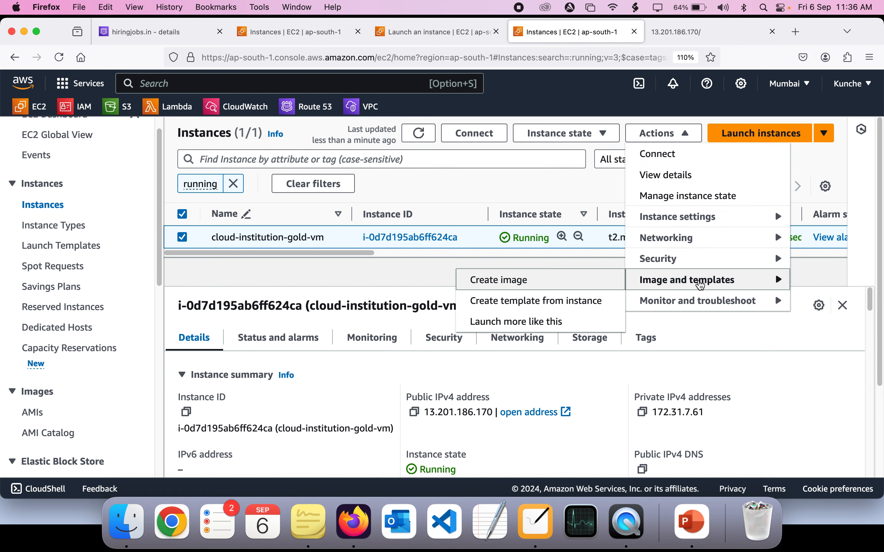
pyautogui.click(579, 278)
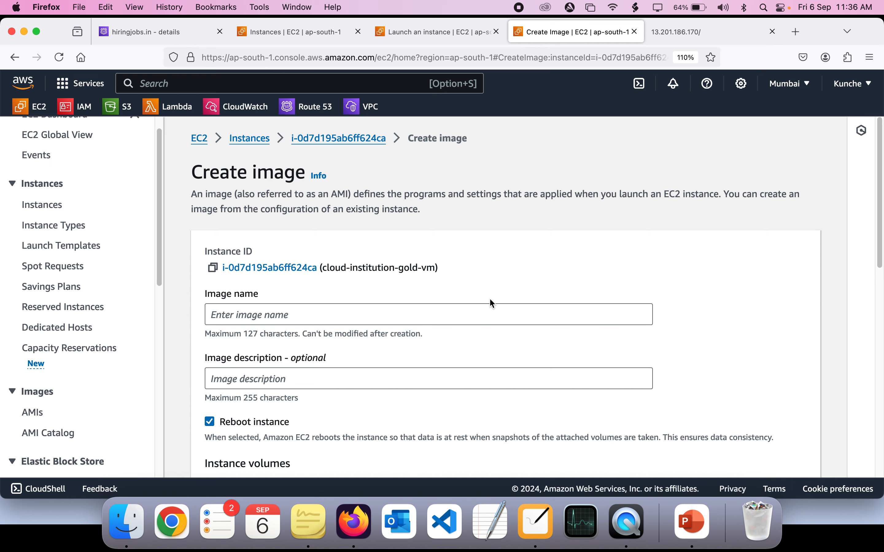
# Name the image golden-image and create it with the default volume and tag settings.
pyautogui.click(484, 317)
pyautogui.scroll(-3, 485, 317)
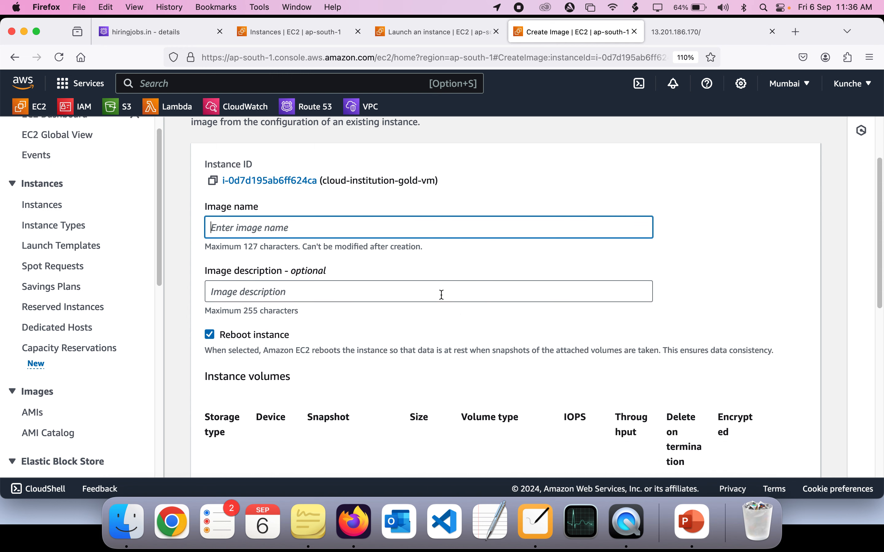
pyautogui.write('golden-image')
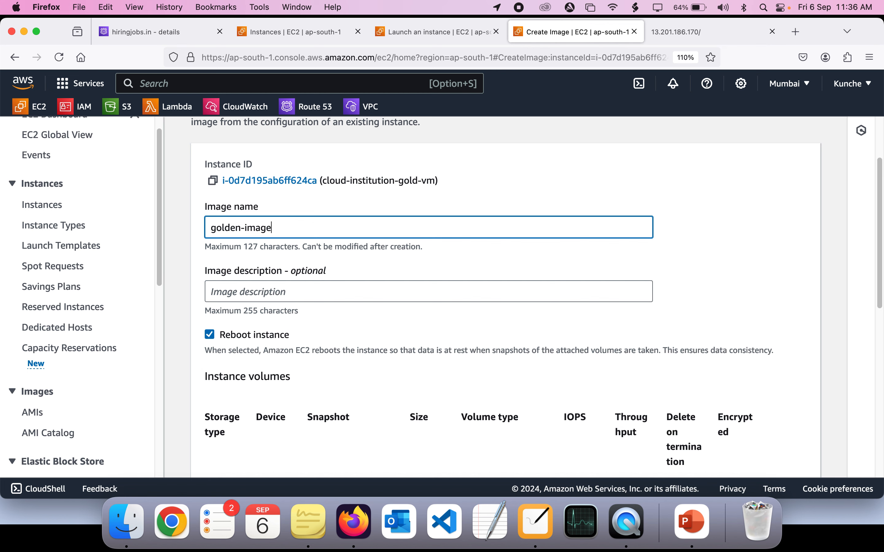
pyautogui.scroll(-10, 458, 364)
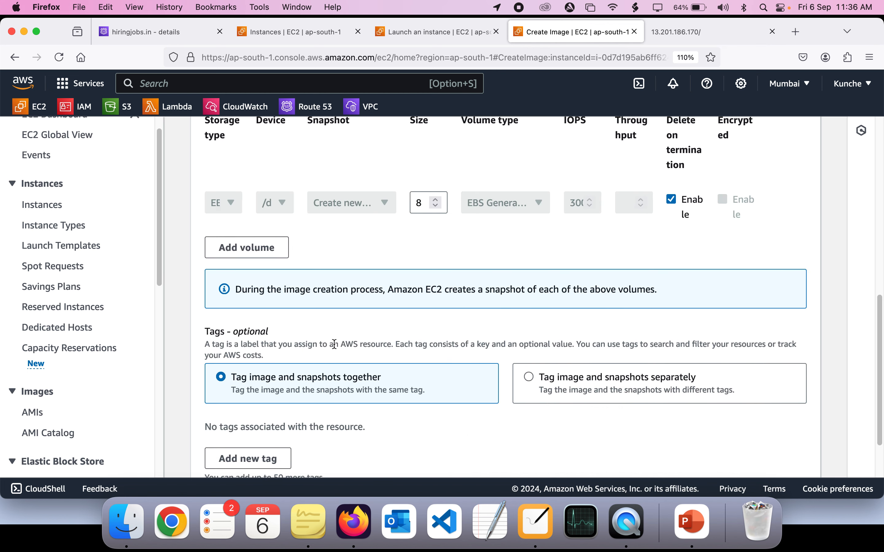
pyautogui.scroll(1, 494, 403)
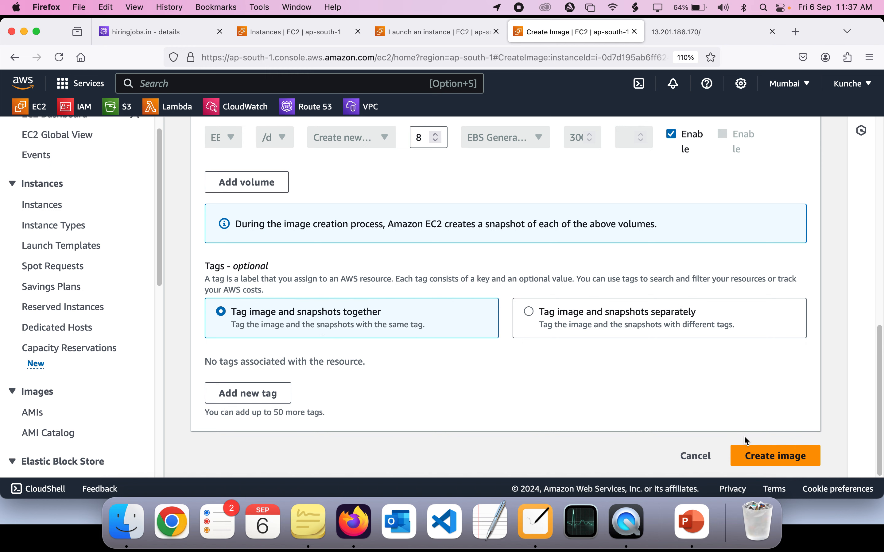
pyautogui.click(756, 459)
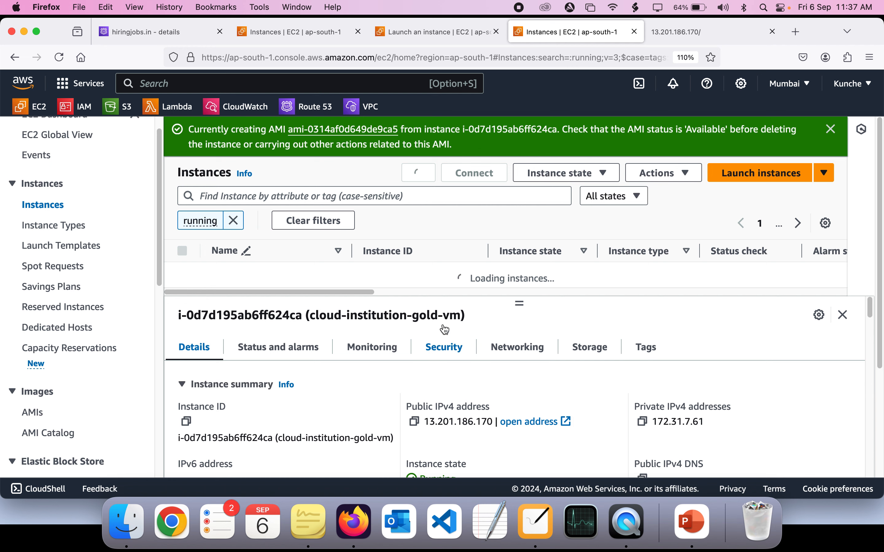
# Open the list of owned AMIs and select golden-image to view its details.
pyautogui.click(33, 413)
pyautogui.click(284, 227)
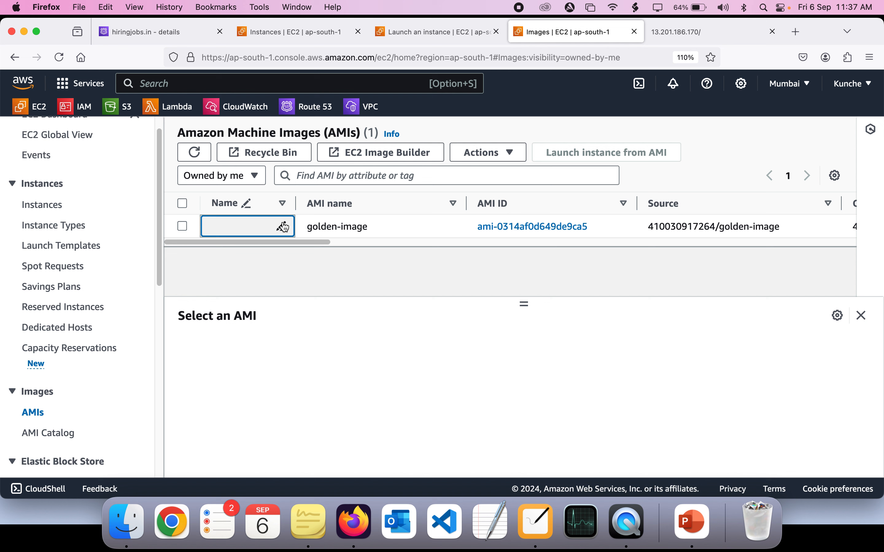
pyautogui.tripleClick(369, 234)
pyautogui.click(377, 296)
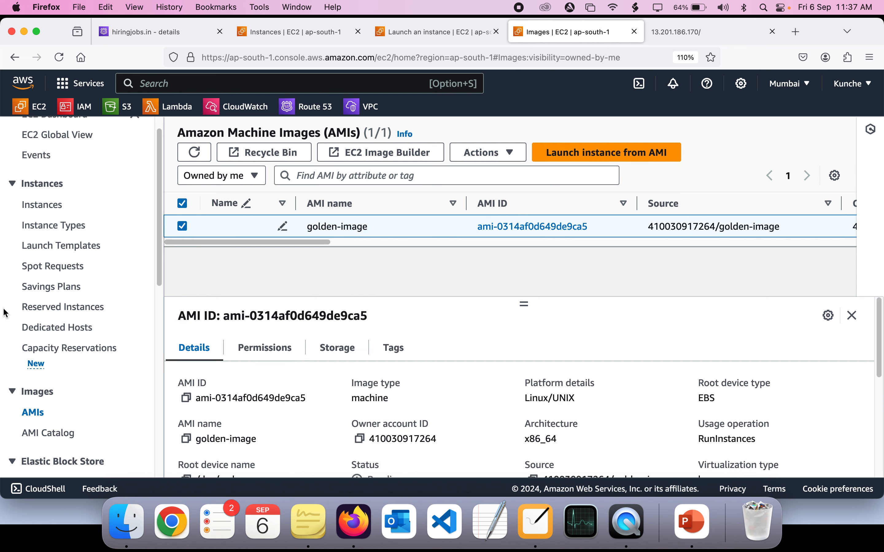
# Start launching a new instance from the instances list and name it new-instances.
pyautogui.scroll(2, 48, 256)
pyautogui.click(41, 229)
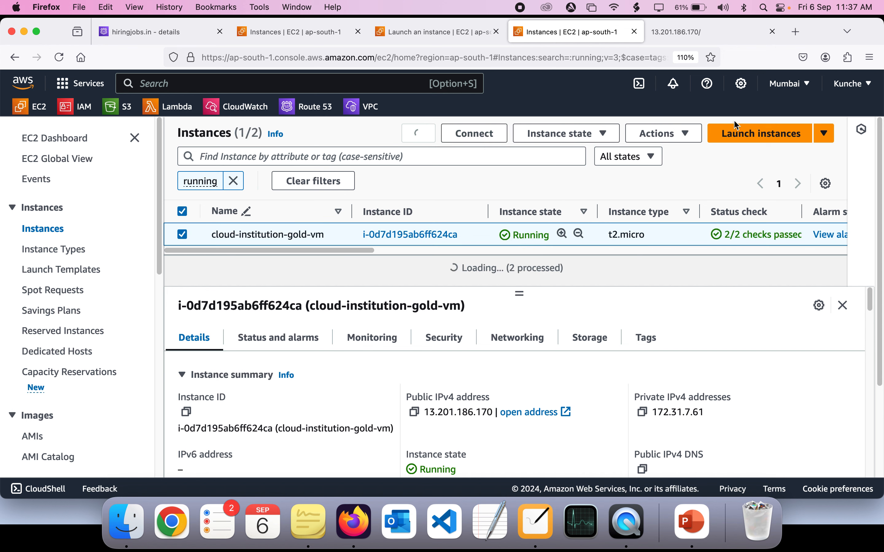
pyautogui.click(736, 134)
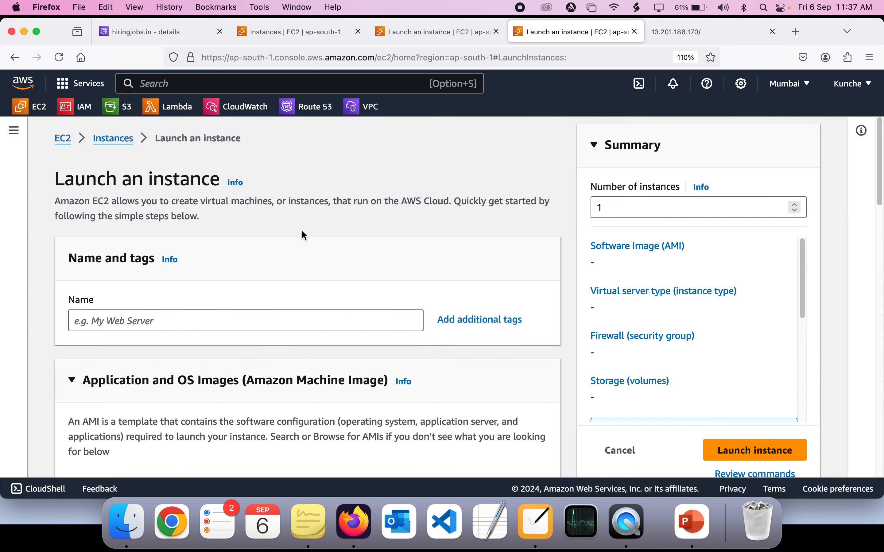
pyautogui.scroll(-3, 302, 231)
pyautogui.click(195, 241)
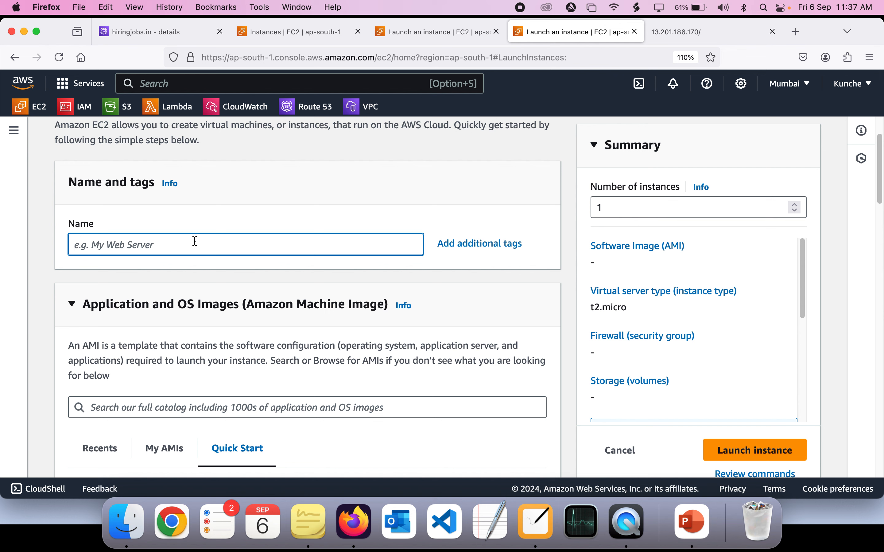
pyautogui.write('new')
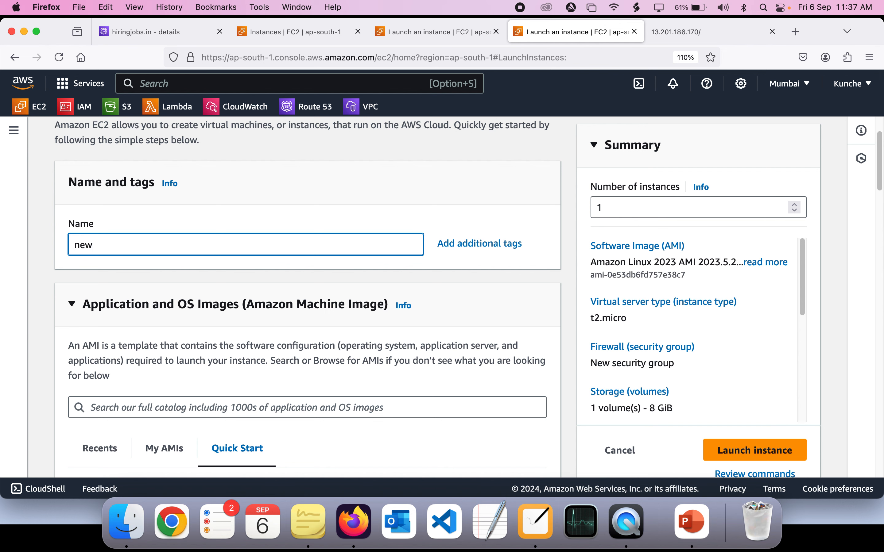
pyautogui.write('-instances')
# Set the new instance's machine image to golden-image from the AMIs owned by the account.
pyautogui.scroll(-5, 132, 260)
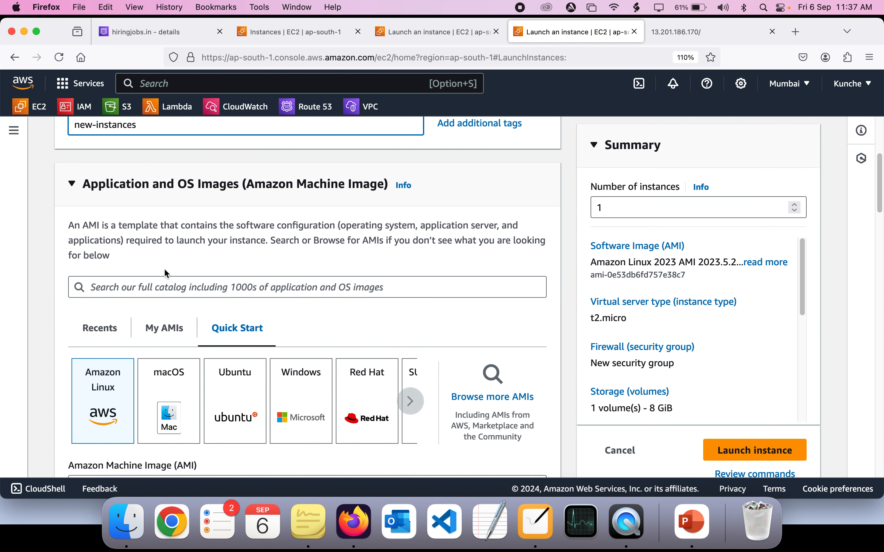
pyautogui.scroll(-2, 113, 285)
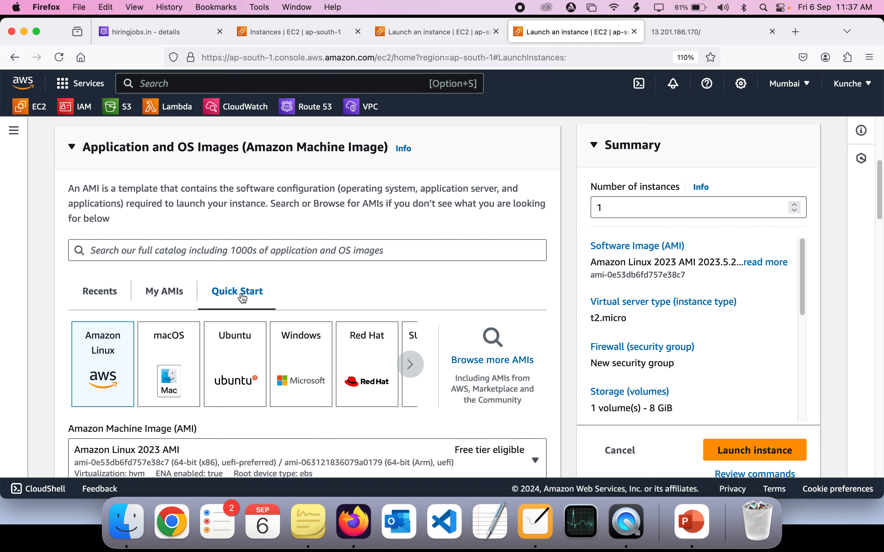
pyautogui.scroll(-2, 242, 299)
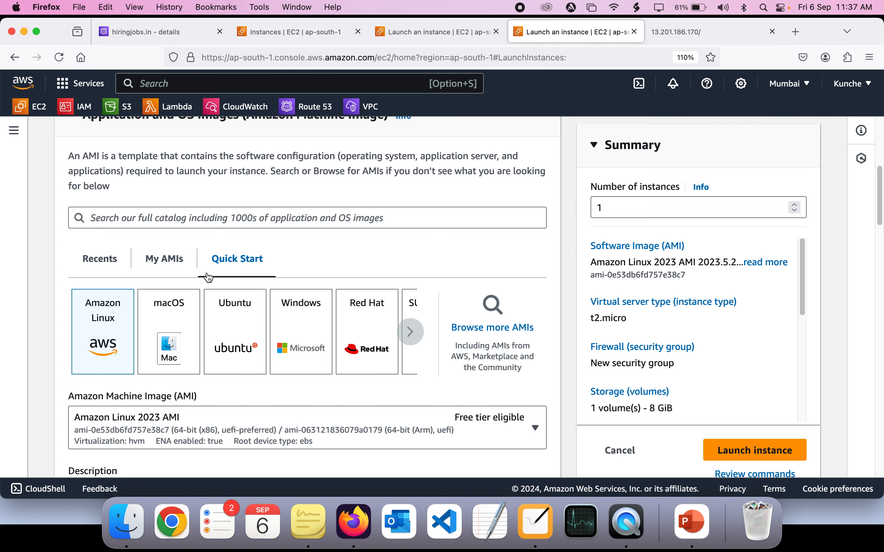
pyautogui.scroll(-2, 113, 318)
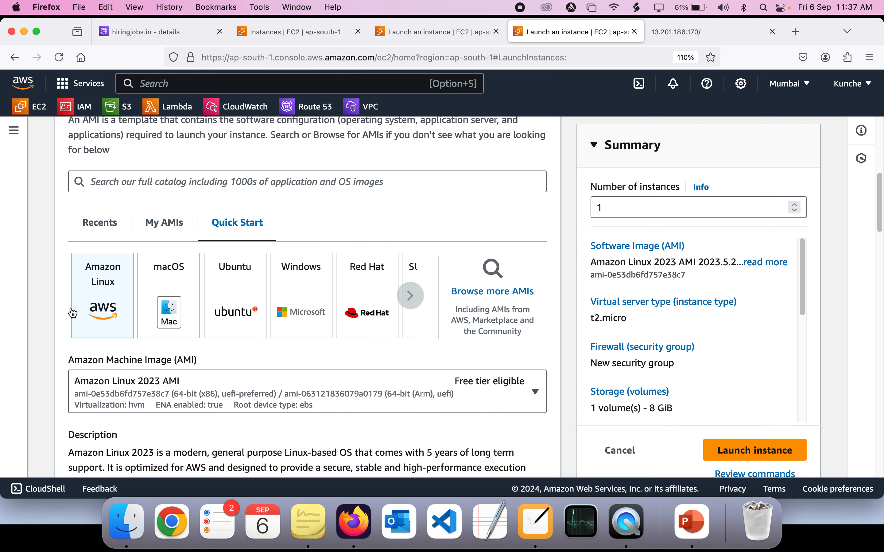
pyautogui.scroll(-2, 61, 359)
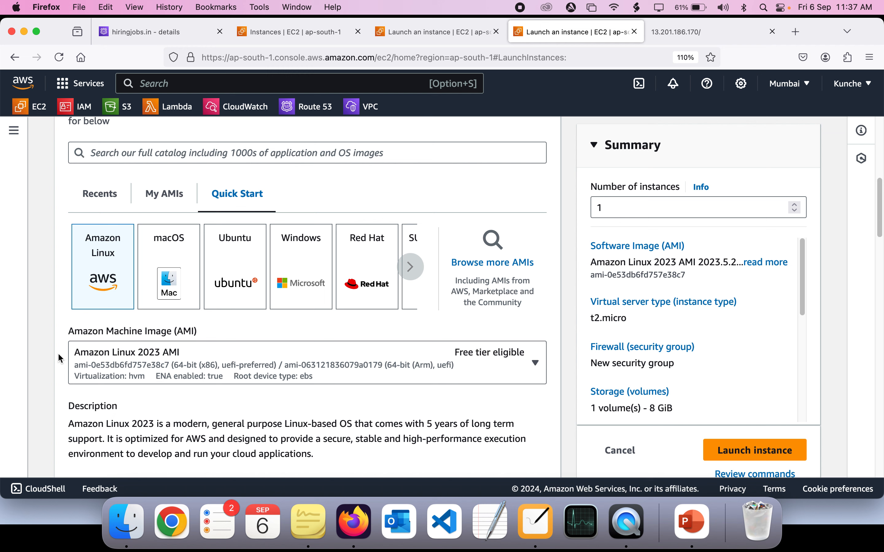
pyautogui.rightClick(61, 359)
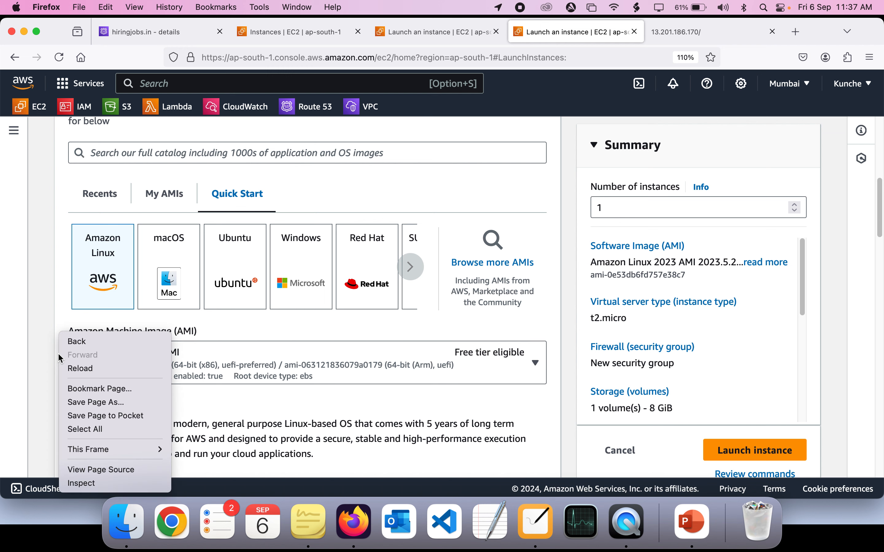
pyautogui.click(44, 313)
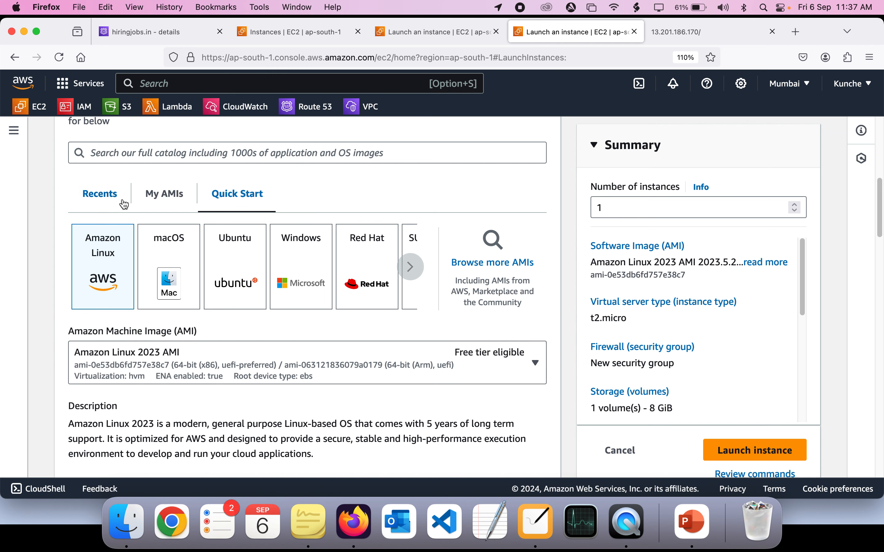
pyautogui.click(179, 197)
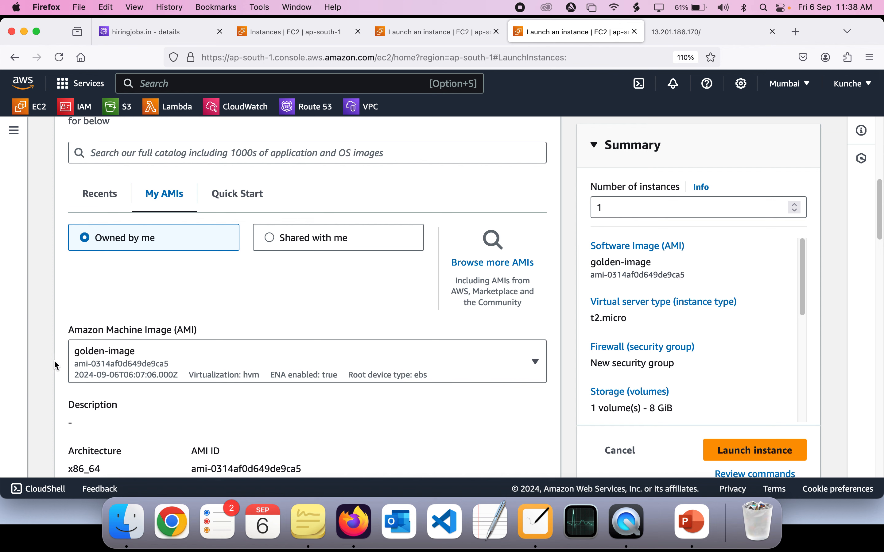
# Reselect golden-image as the new instance's machine image from the AMIs owned by the account.
pyautogui.scroll(-2, 130, 371)
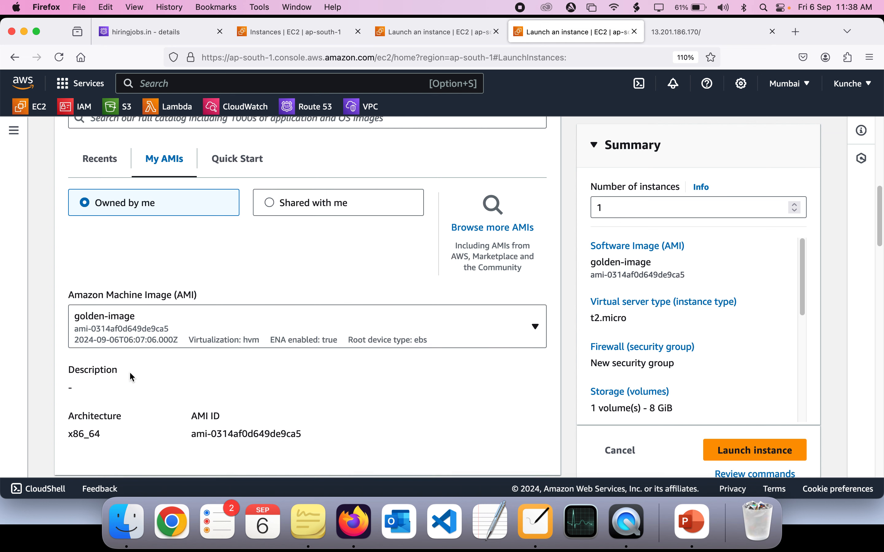
pyautogui.scroll(-3, 177, 322)
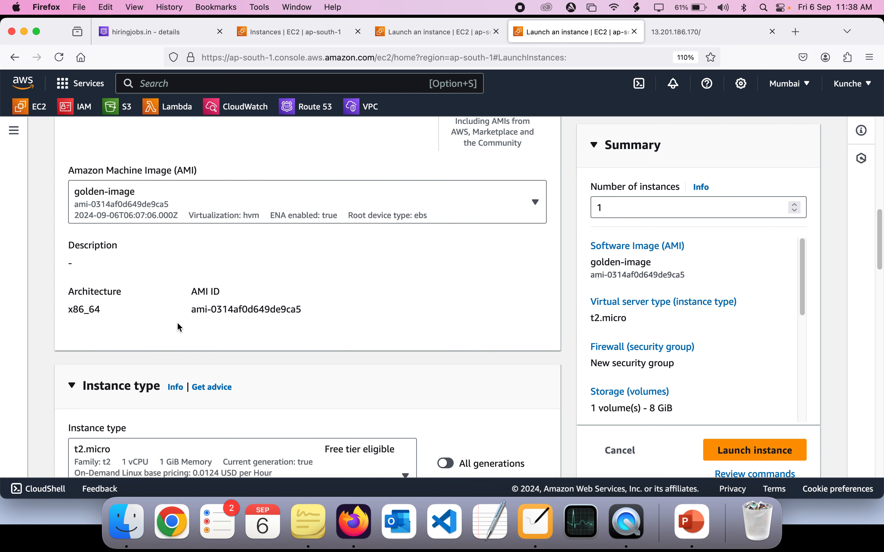
pyautogui.scroll(3, 161, 299)
pyautogui.click(157, 296)
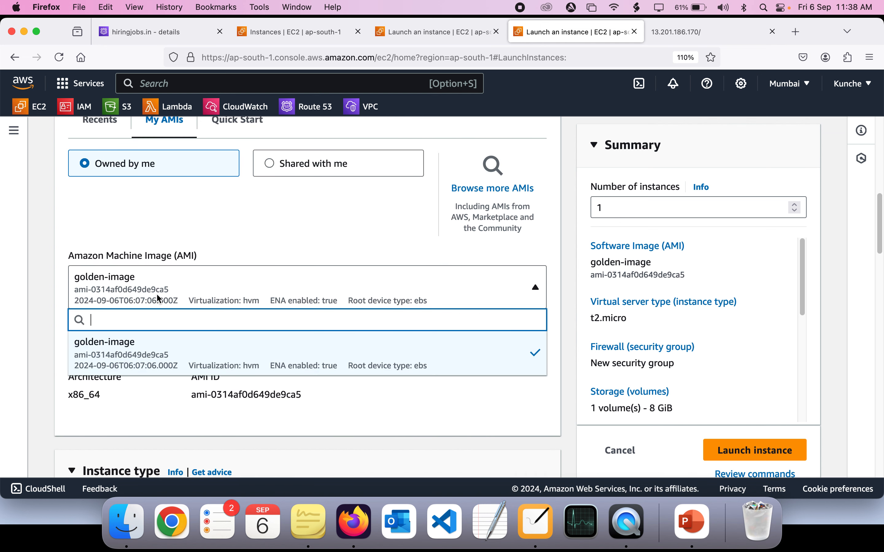
pyautogui.click(167, 339)
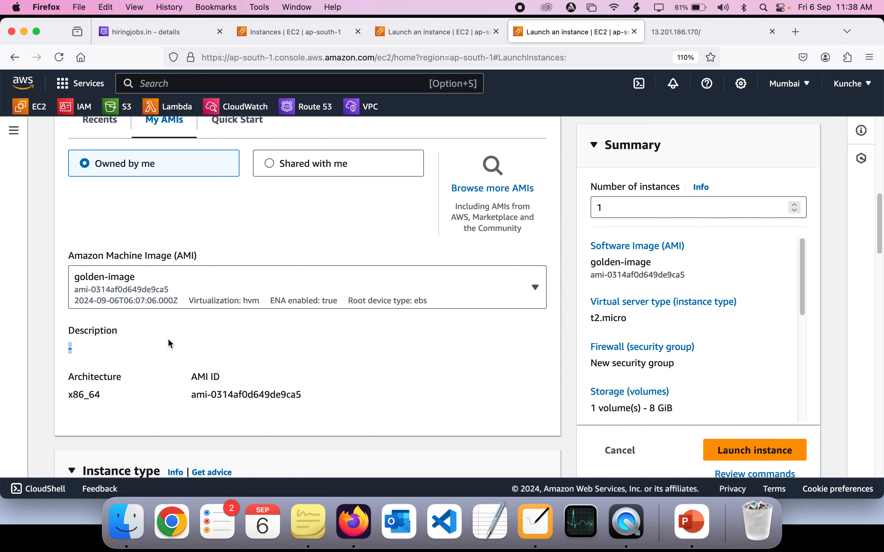
# Keep the t2.micro instance type and choose cloud-institution-key as the key pair.
pyautogui.scroll(-10, 158, 332)
pyautogui.scroll(4, 158, 332)
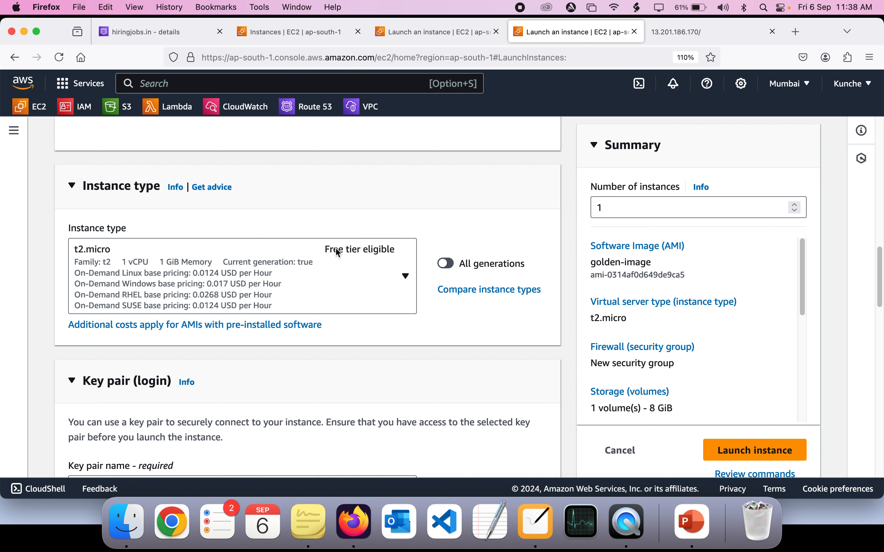
pyautogui.scroll(-5, 308, 290)
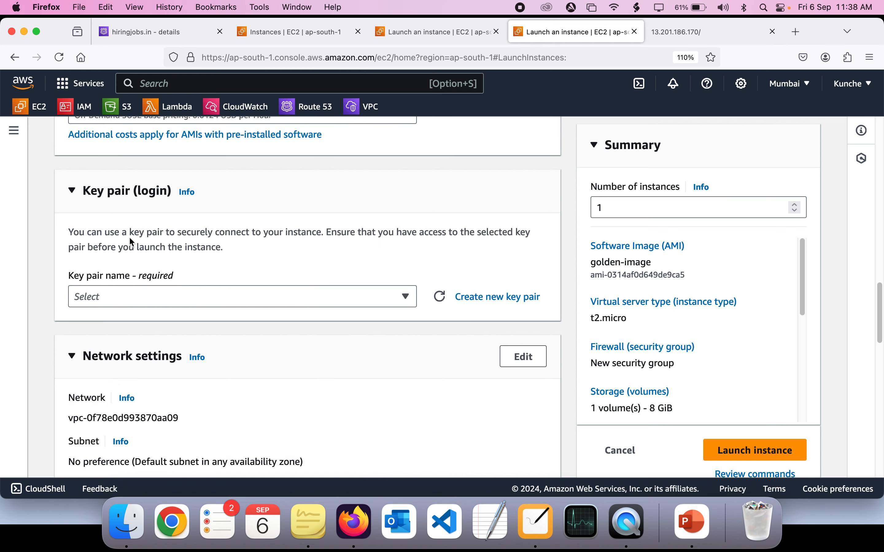
pyautogui.click(262, 296)
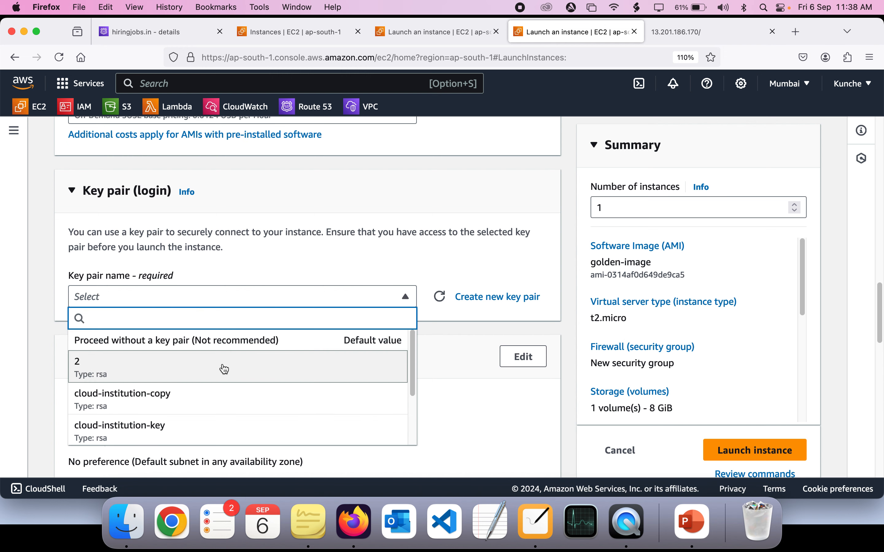
pyautogui.click(214, 420)
# Review the network settings and allow HTTP traffic from the internet in the new security group.
pyautogui.scroll(-2, 214, 420)
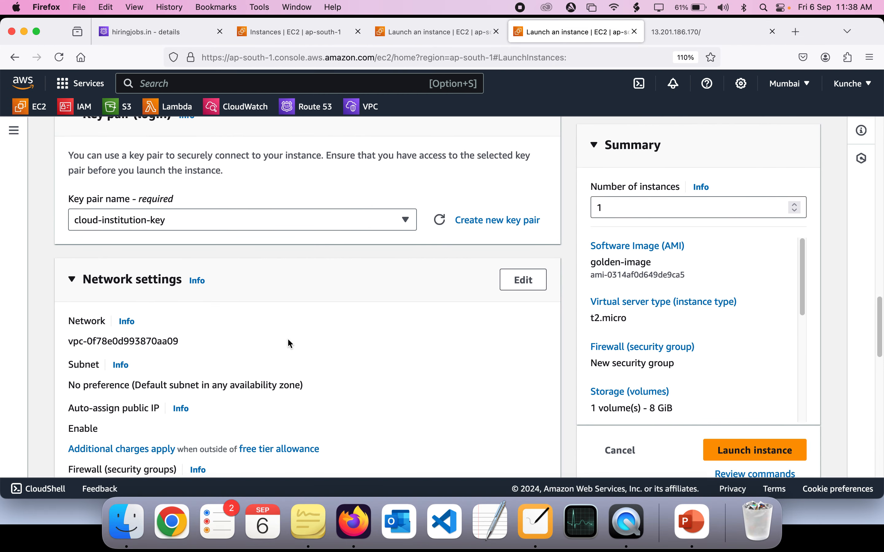
pyautogui.scroll(-4, 190, 312)
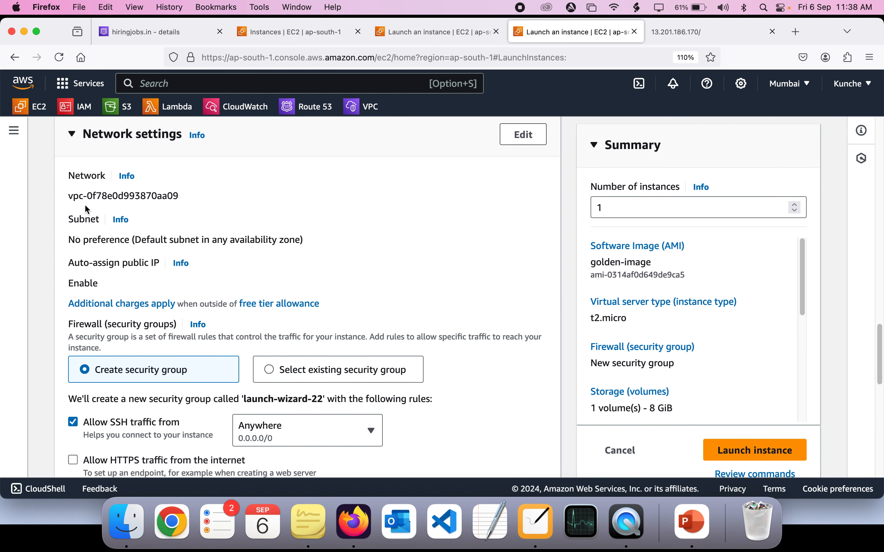
pyautogui.moveTo(63, 174); pyautogui.dragTo(337, 306)
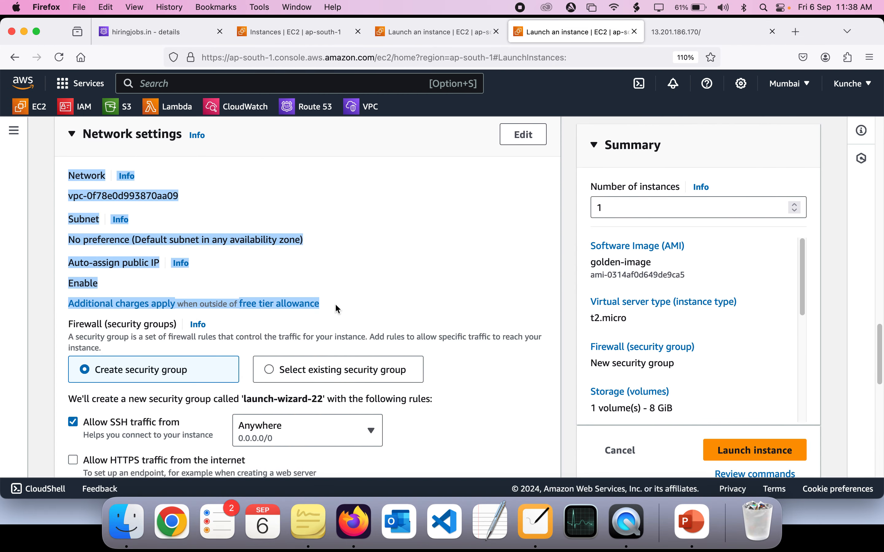
pyautogui.click(349, 314)
pyautogui.scroll(-4, 349, 313)
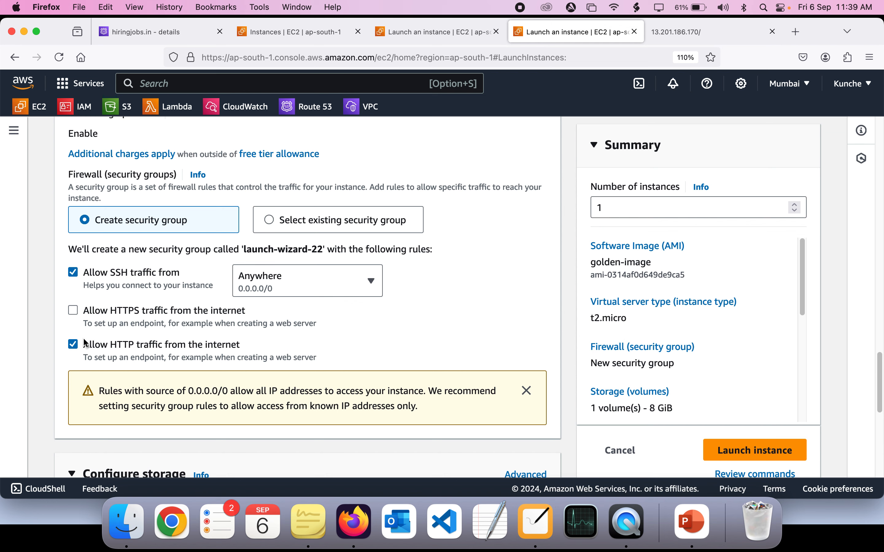
# Set the number of instances to 3 with the default storage and launch them.
pyautogui.scroll(-7, 85, 343)
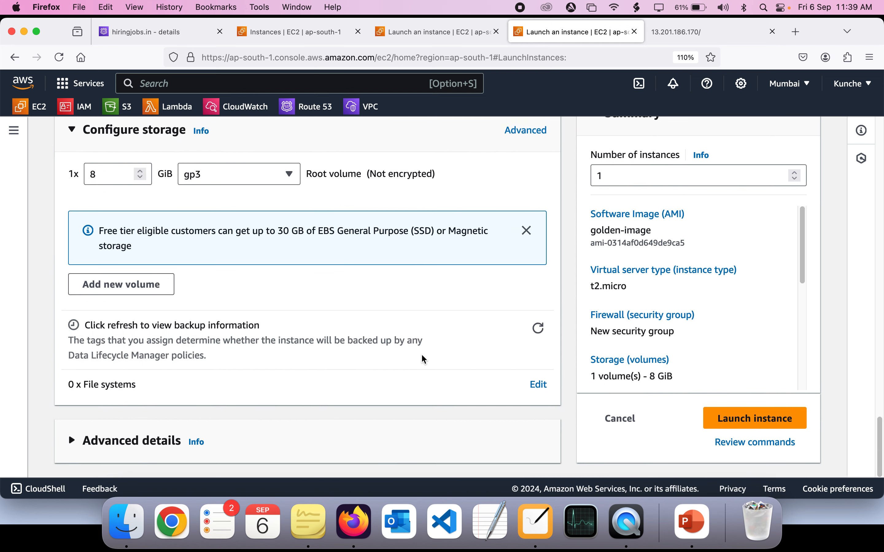
pyautogui.scroll(3, 667, 258)
pyautogui.click(617, 205)
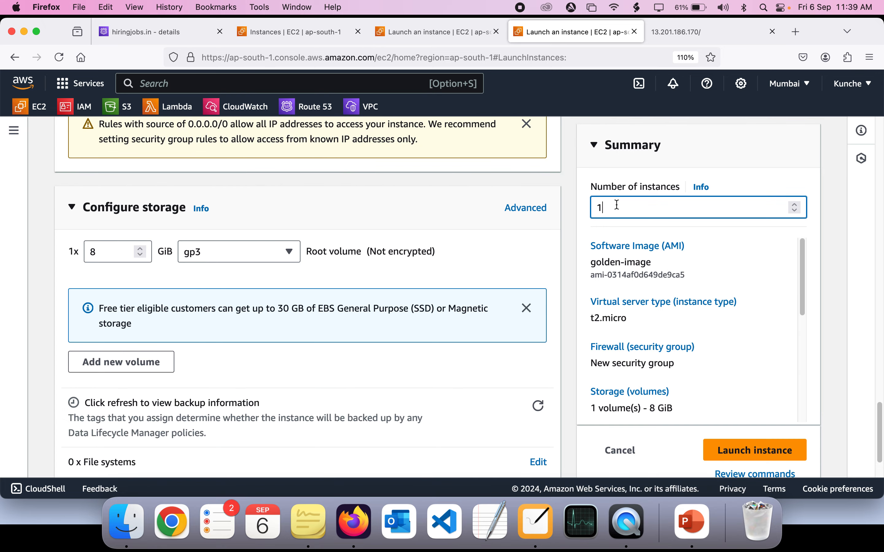
pyautogui.press('BackSpace')
pyautogui.write('3')
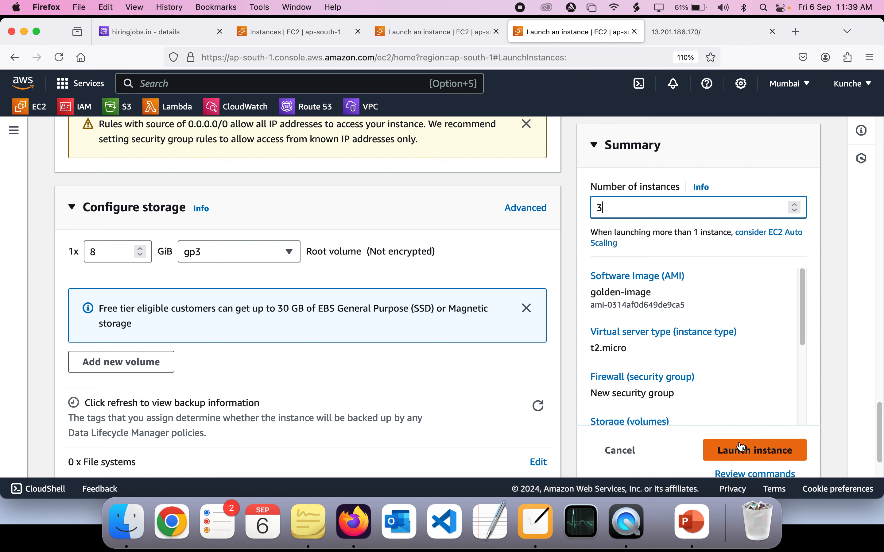
pyautogui.doubleClick(639, 207)
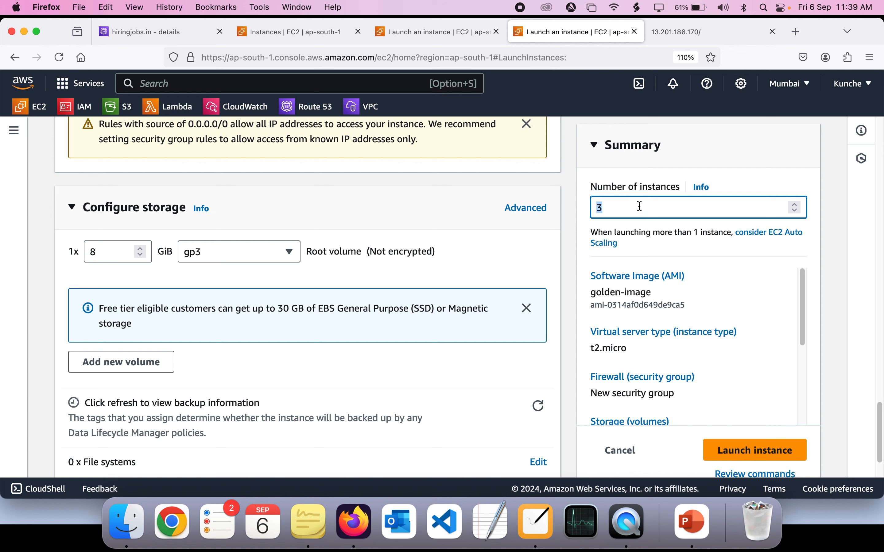
pyautogui.click(740, 456)
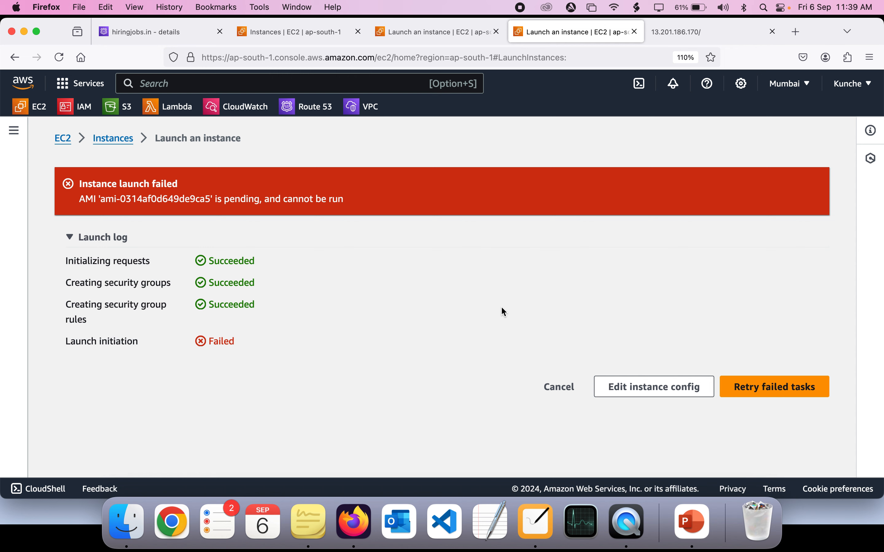
# Try to retry the failed launch tasks and read the launch error message.
pyautogui.click(745, 384)
pyautogui.tripleClick(358, 205)
pyautogui.click(389, 262)
pyautogui.rightClick(389, 265)
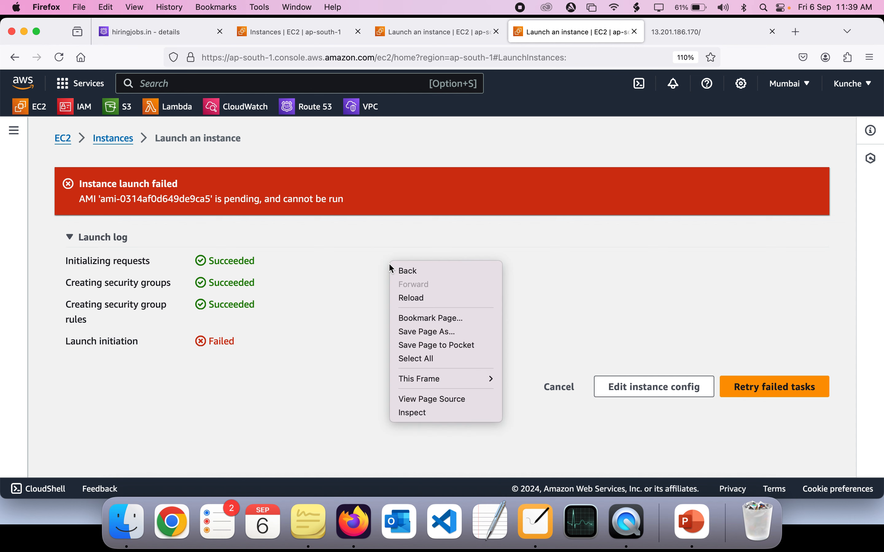
pyautogui.click(361, 265)
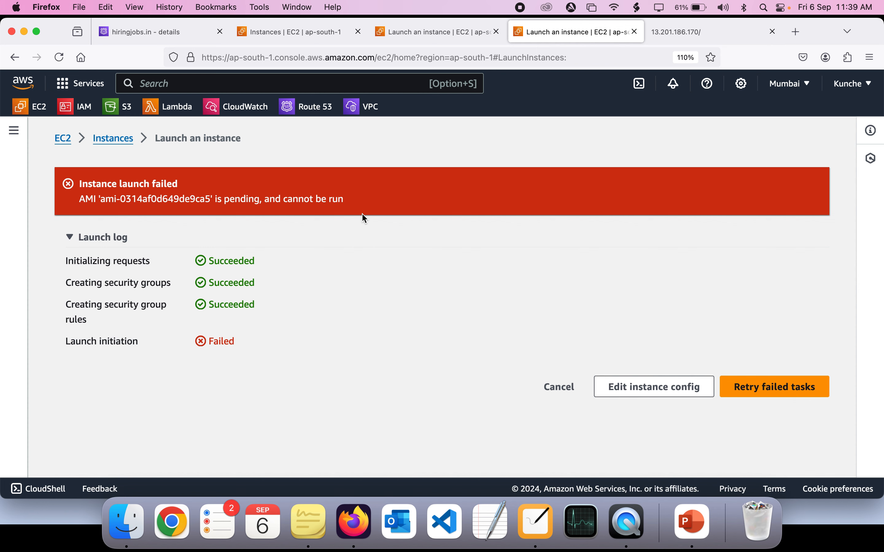
pyautogui.click(310, 34)
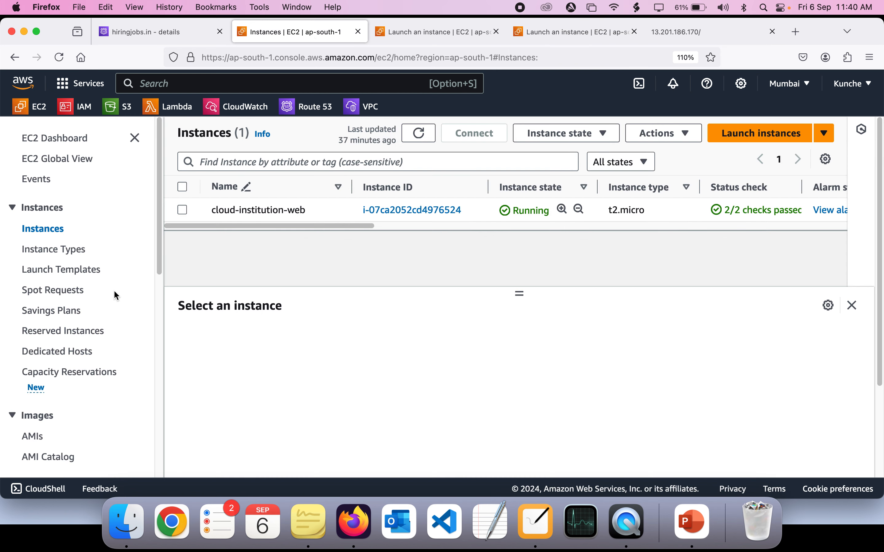
pyautogui.click(583, 32)
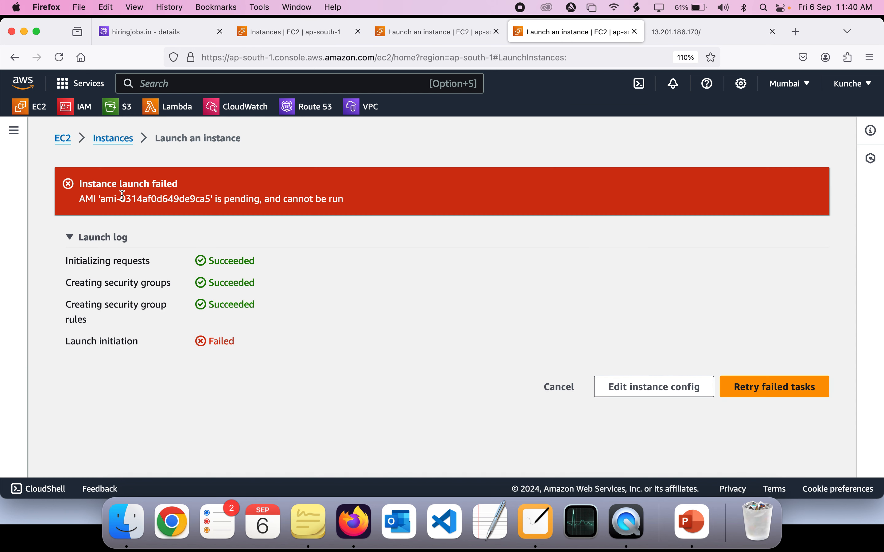
pyautogui.doubleClick(148, 202)
pyautogui.tripleClick(255, 196)
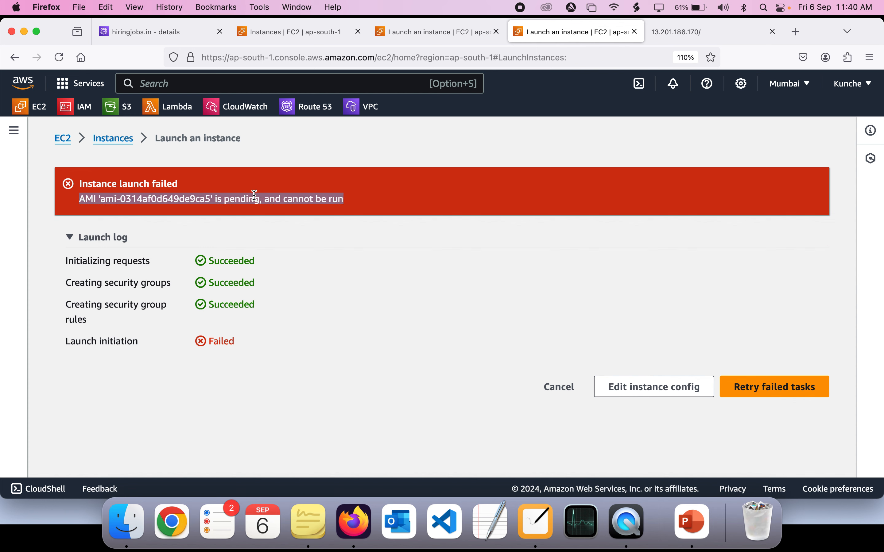
# Open the list of owned AMIs and check the status and other attributes of golden-image.
pyautogui.click(323, 33)
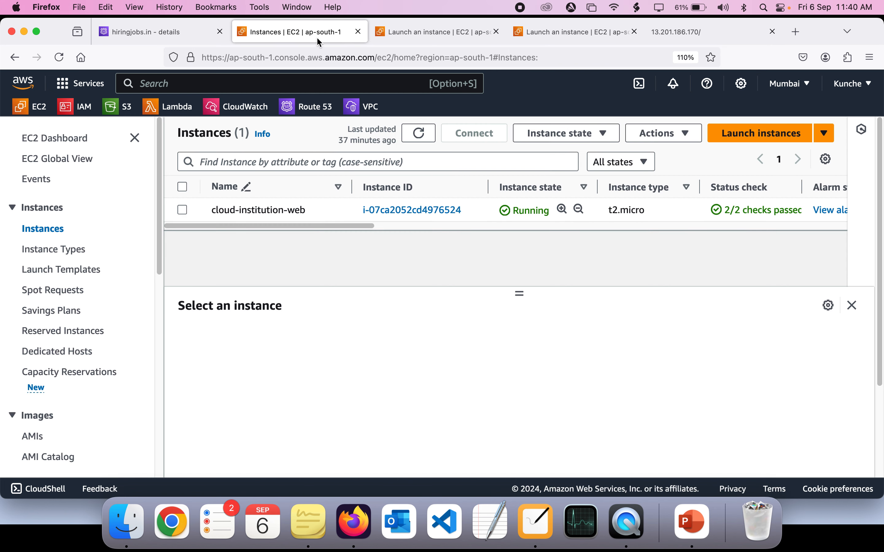
pyautogui.scroll(-3, 60, 358)
pyautogui.click(36, 388)
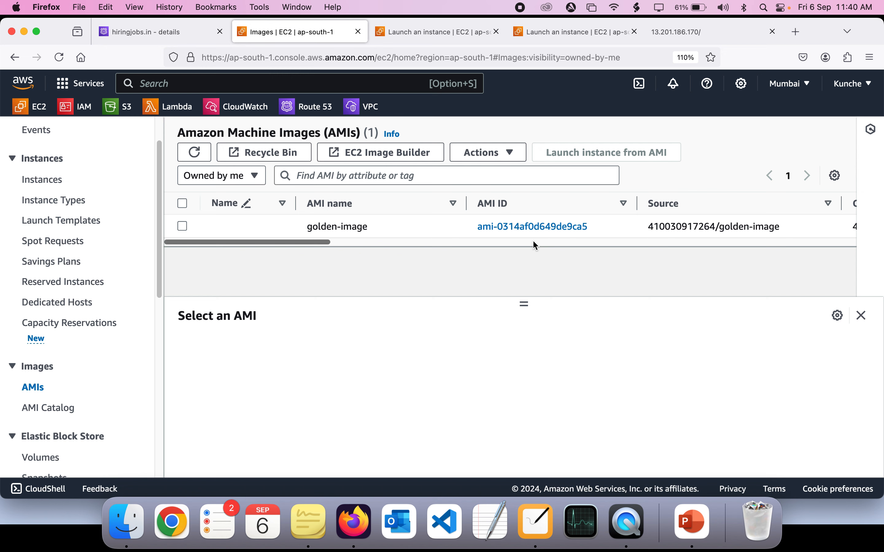
pyautogui.hscroll(2, 533, 244)
pyautogui.hscroll(10, 533, 241)
pyautogui.hscroll(-6, 534, 241)
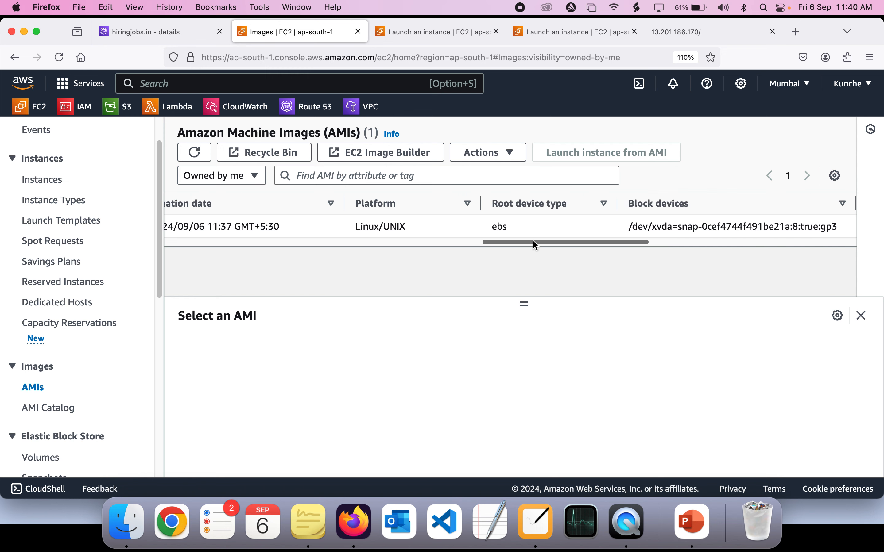
pyautogui.hscroll(-6, 534, 241)
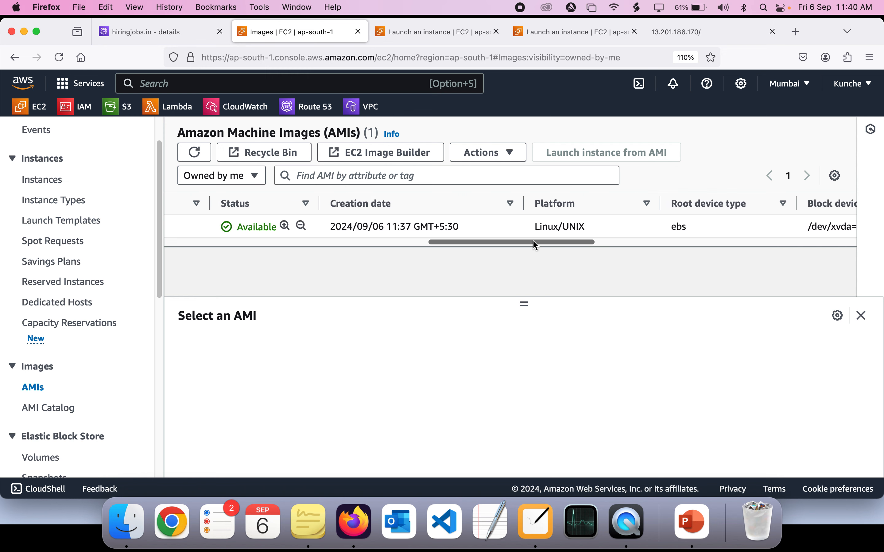
pyautogui.hscroll(6, 534, 241)
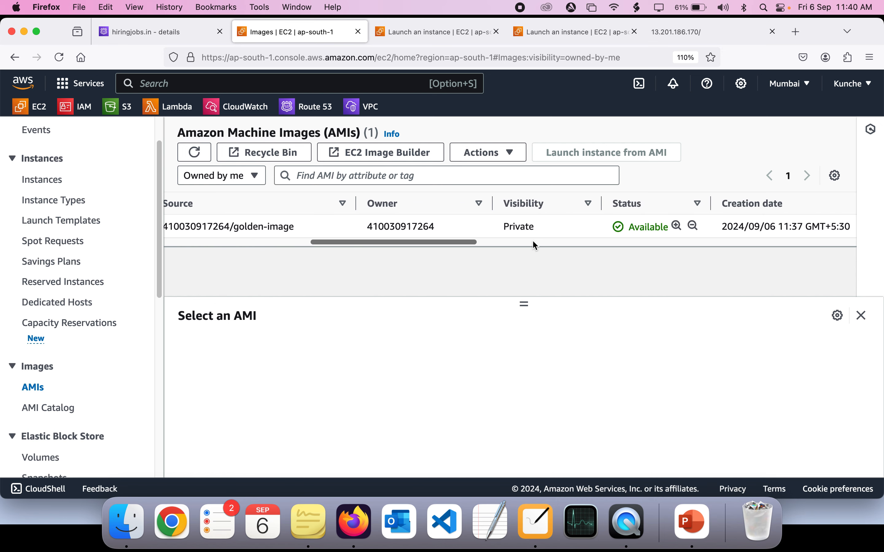
pyautogui.hscroll(5, 563, 228)
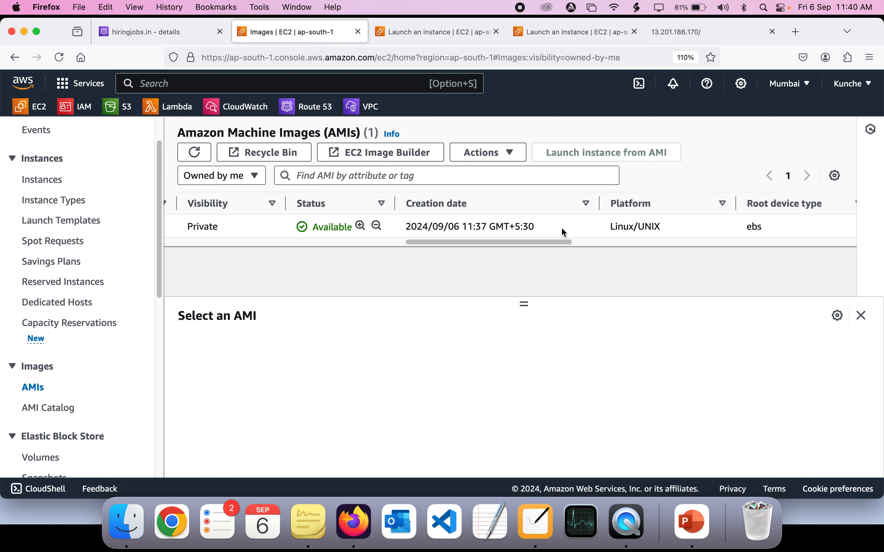
pyautogui.hscroll(6, 562, 229)
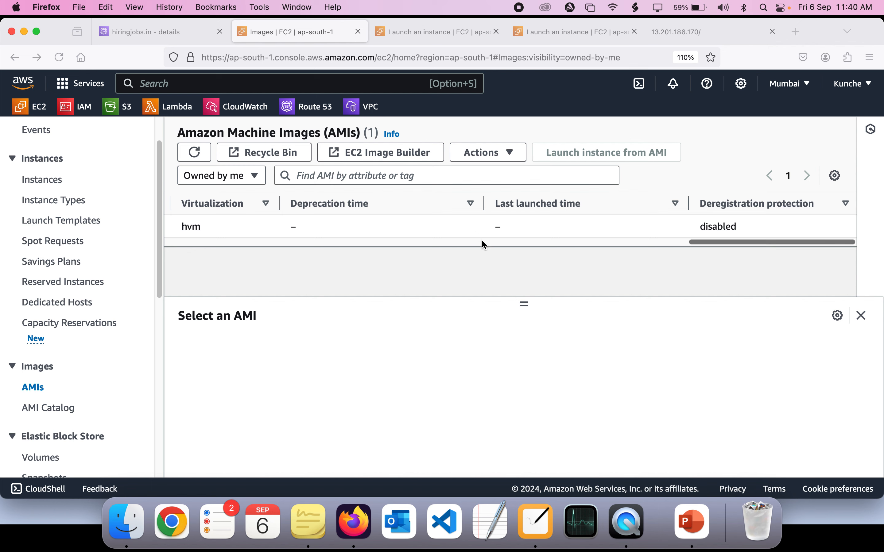
# Refresh the AMI list and check the status of golden-image again.
pyautogui.hscroll(-5, 482, 239)
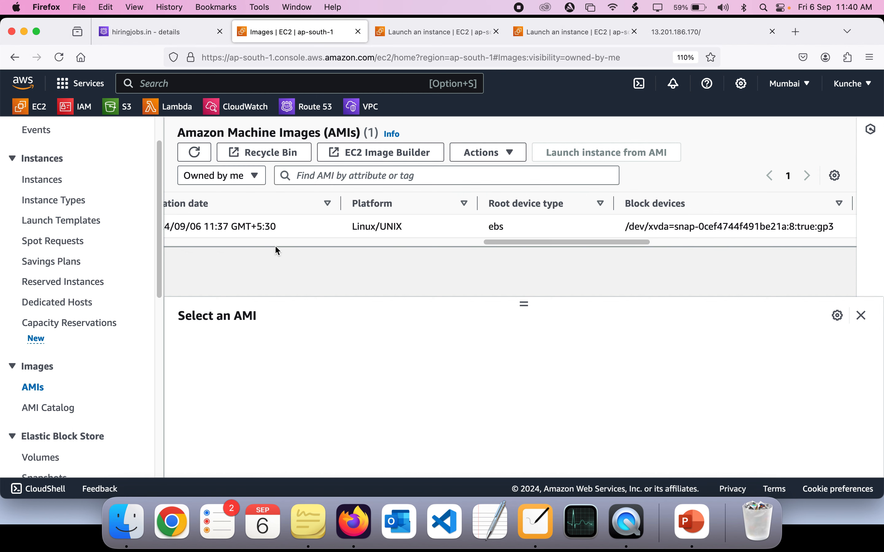
pyautogui.hscroll(-5, 274, 244)
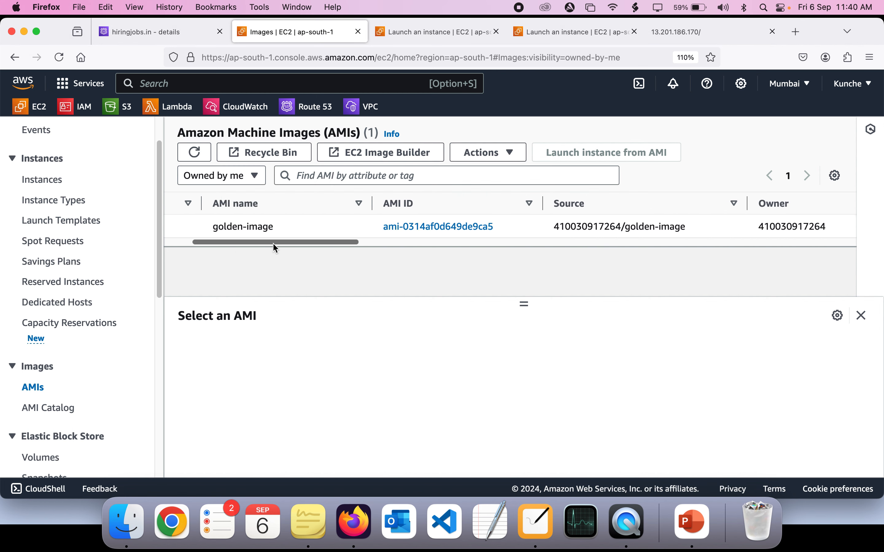
pyautogui.click(200, 155)
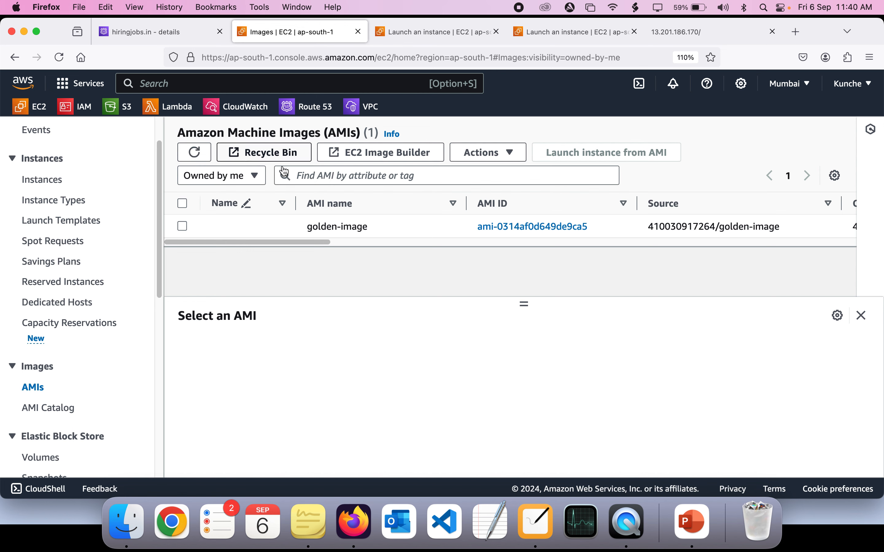
pyautogui.hscroll(8, 367, 239)
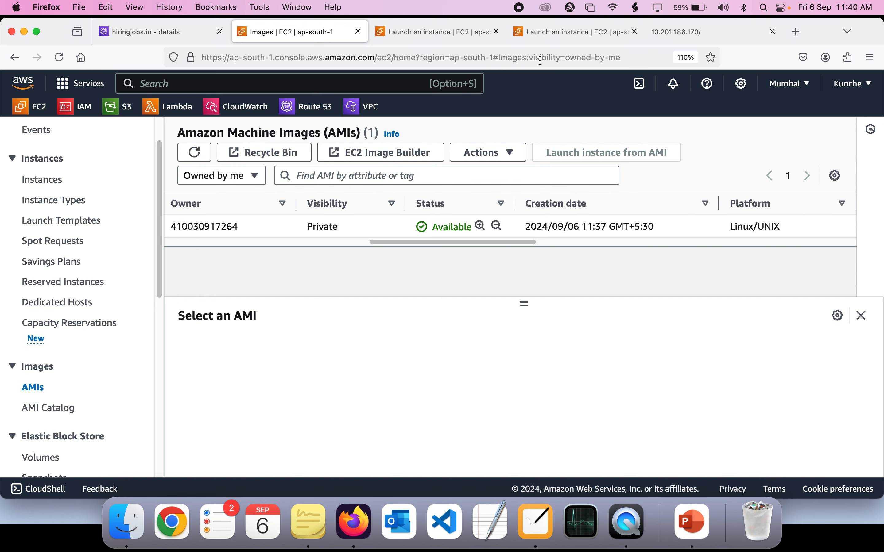
# Retry the failed launch tasks for the three instances, then switch to the earlier single-instance launch page.
pyautogui.click(533, 31)
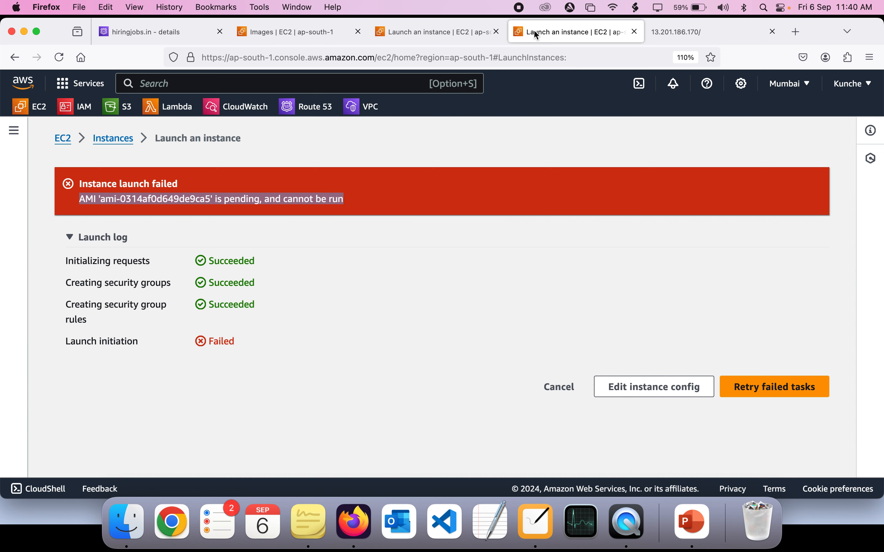
pyautogui.click(739, 387)
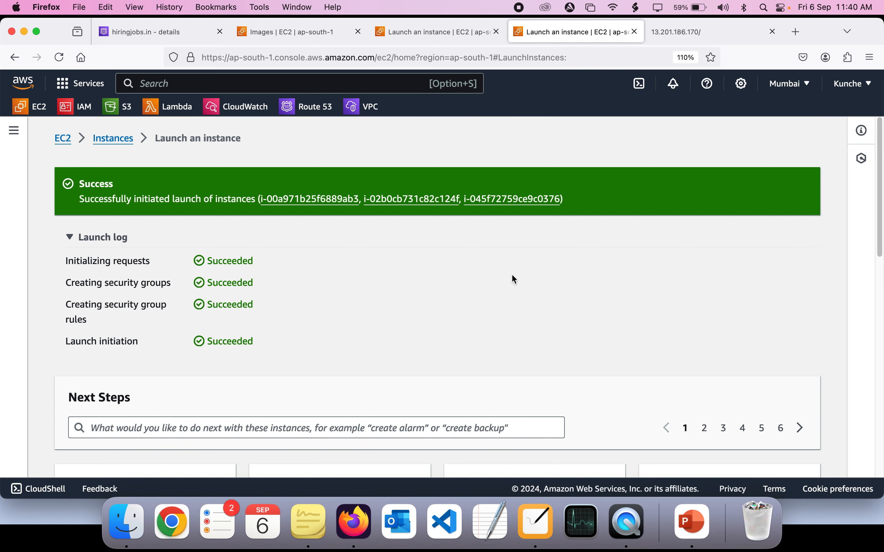
pyautogui.click(411, 32)
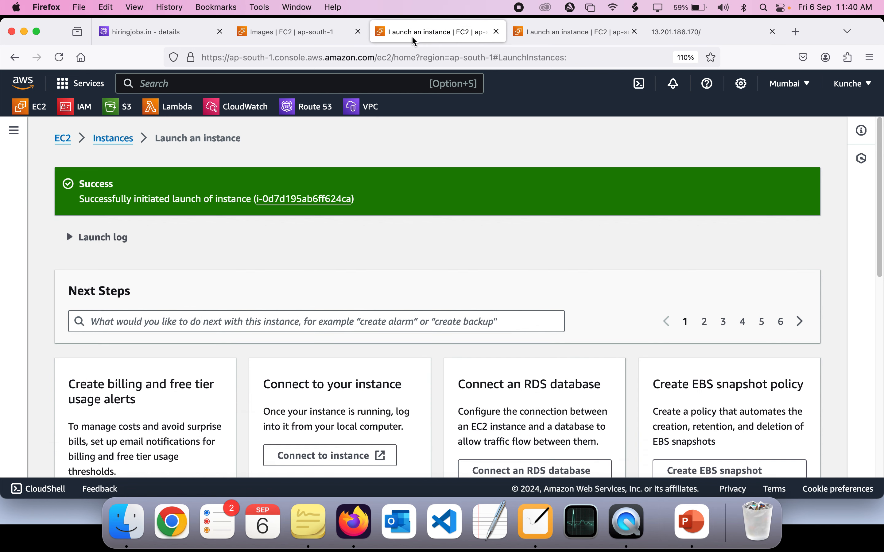
# Check the status of golden-image in the AMI list, and return to the launch page for the three instances.
pyautogui.click(337, 38)
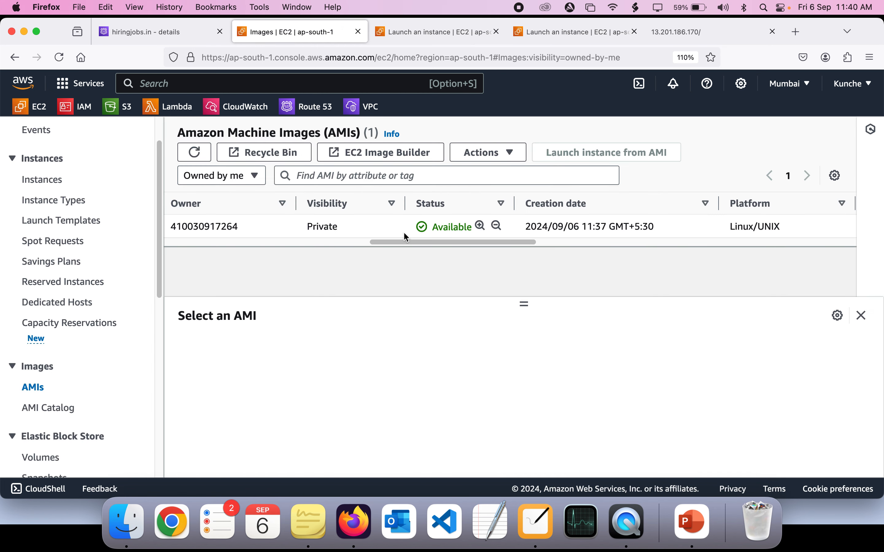
pyautogui.doubleClick(456, 230)
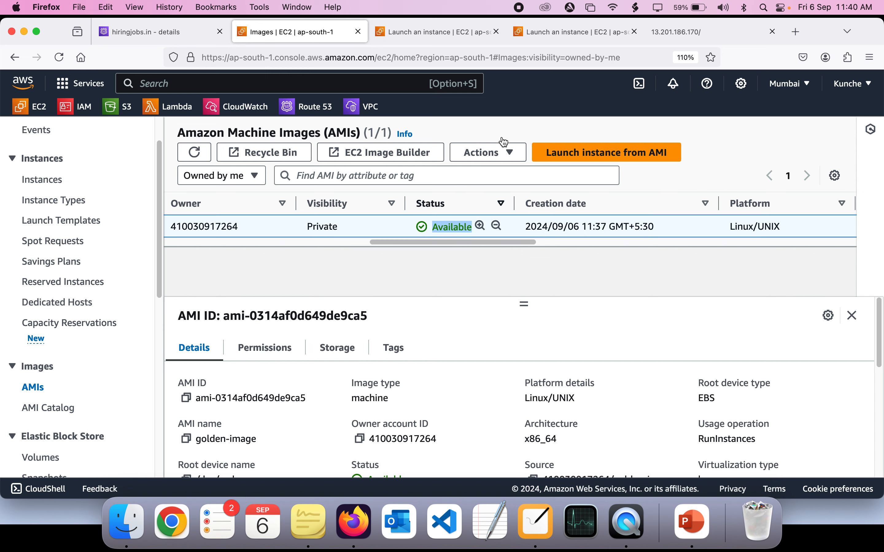
pyautogui.click(539, 33)
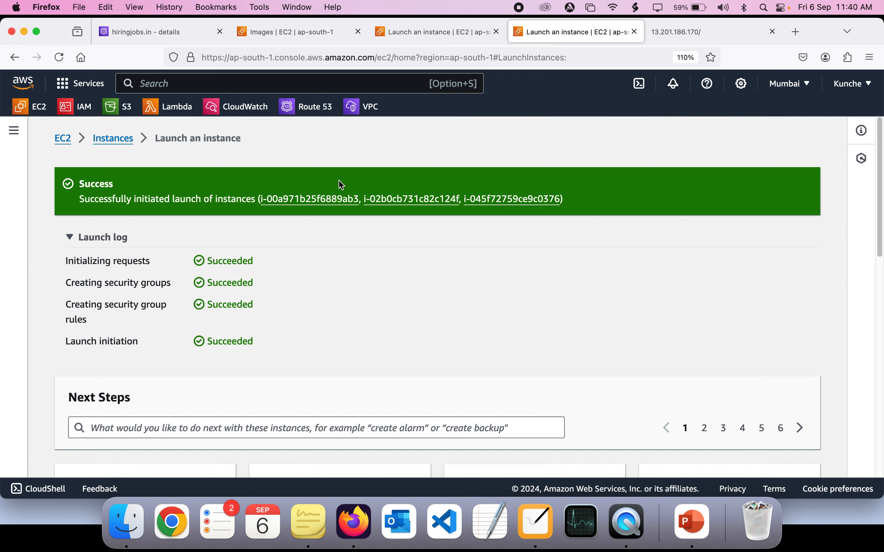
# Open the instances list, filter it by "running", and enlarge the list area to fit all matching instances.
pyautogui.click(116, 138)
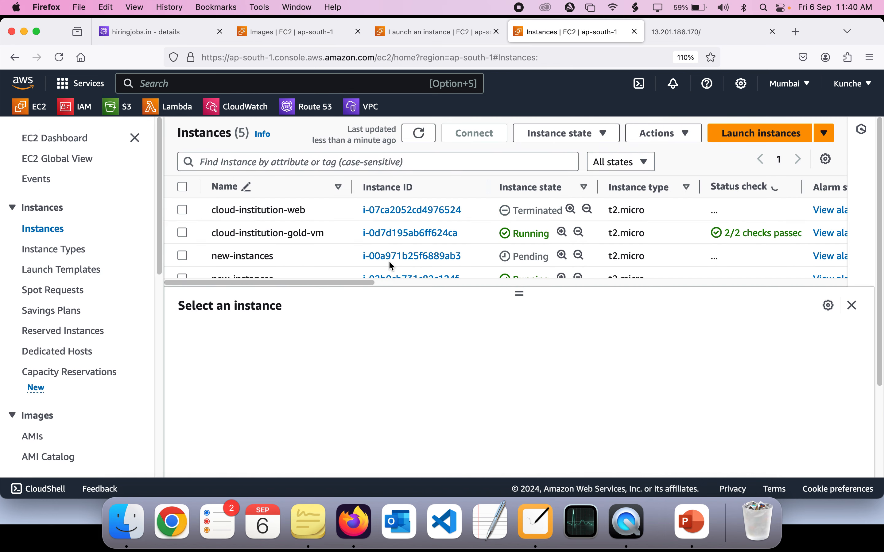
pyautogui.scroll(-3, 276, 272)
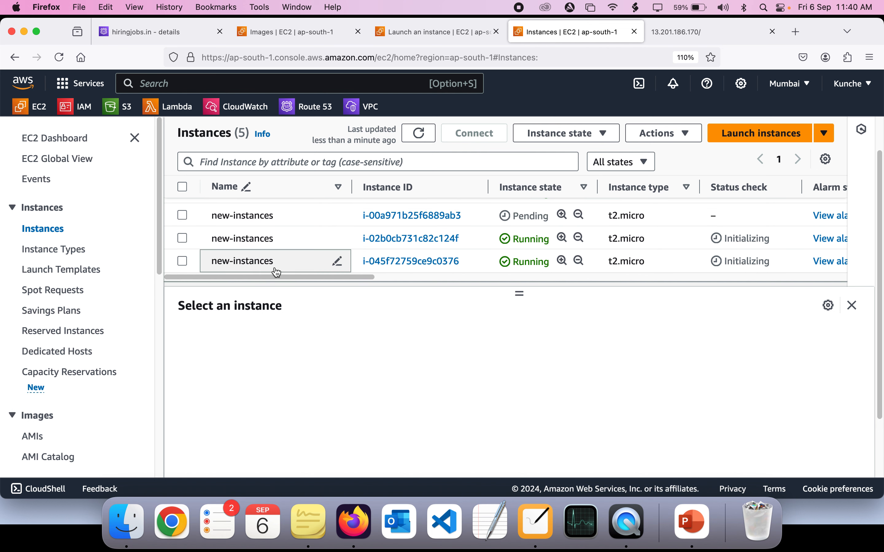
pyautogui.click(221, 163)
pyautogui.write('r')
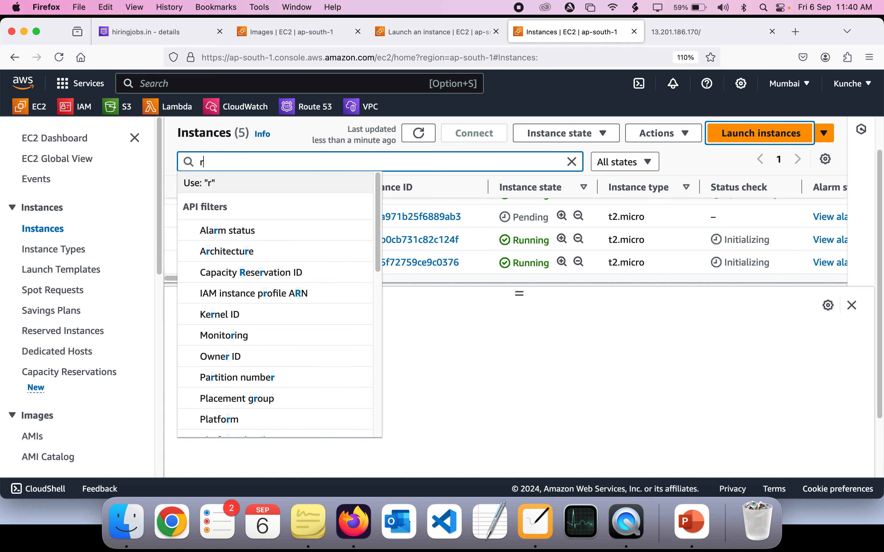
pyautogui.write('unning')
pyautogui.press('Return')
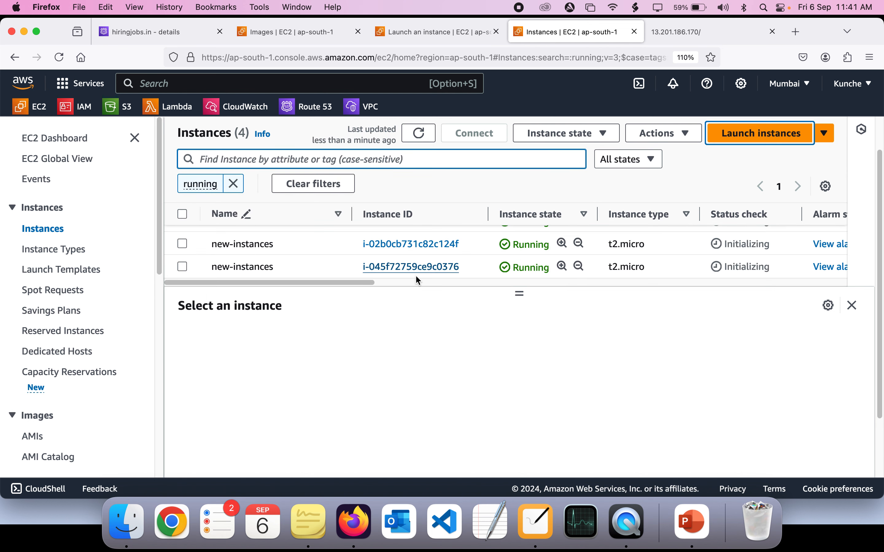
pyautogui.moveTo(516, 293); pyautogui.dragTo(517, 373)
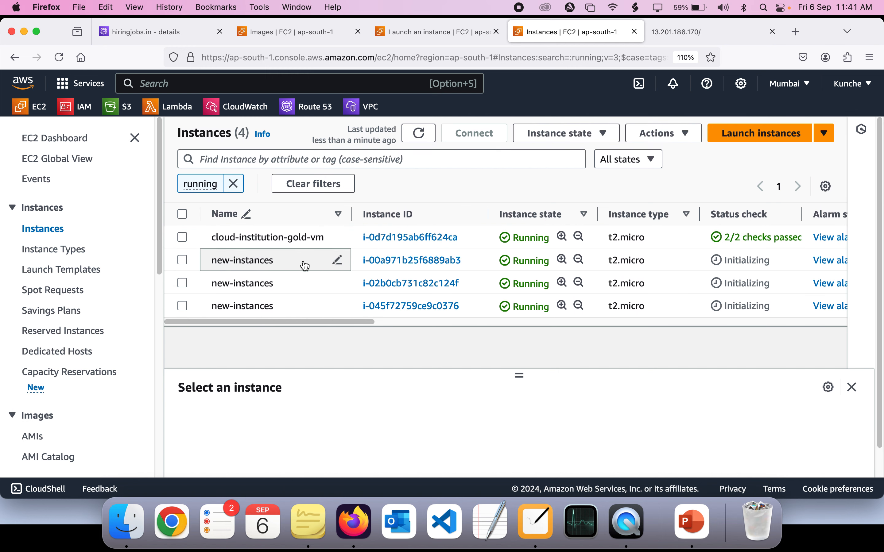
# Rename the first two instances called new-instances as new-instances-1 and new-instances-2.
pyautogui.click(336, 261)
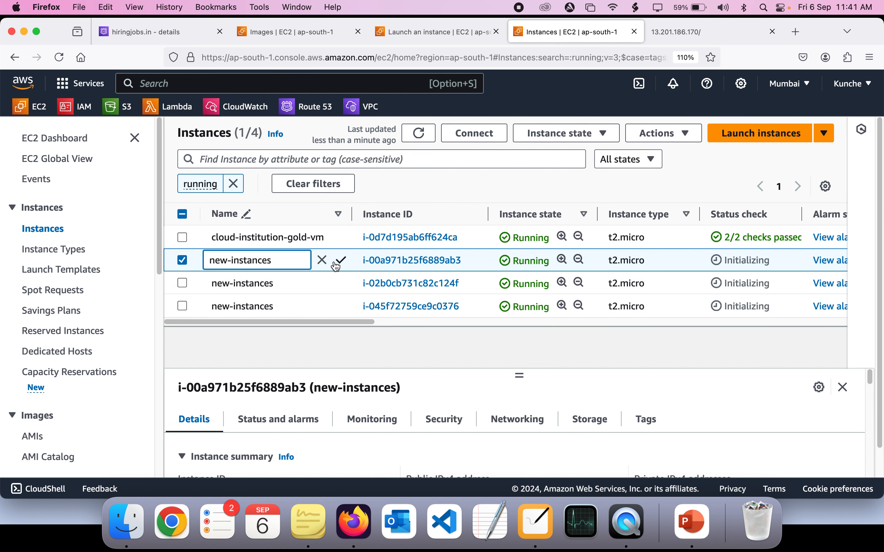
pyautogui.write('-1')
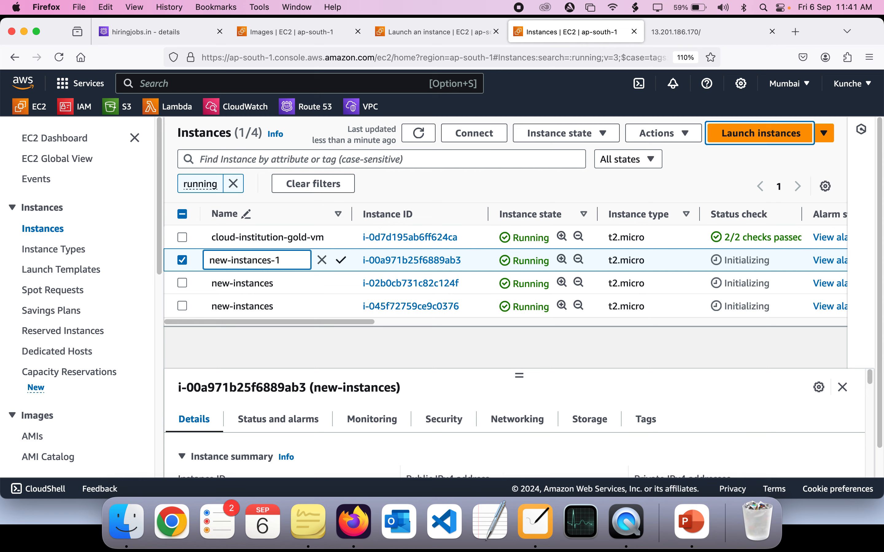
pyautogui.click(342, 260)
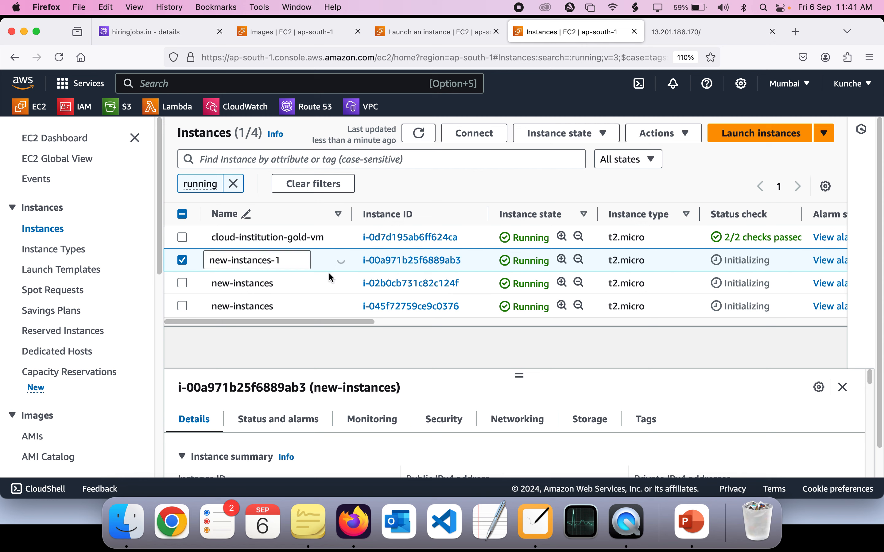
pyautogui.click(309, 286)
pyautogui.click(309, 286)
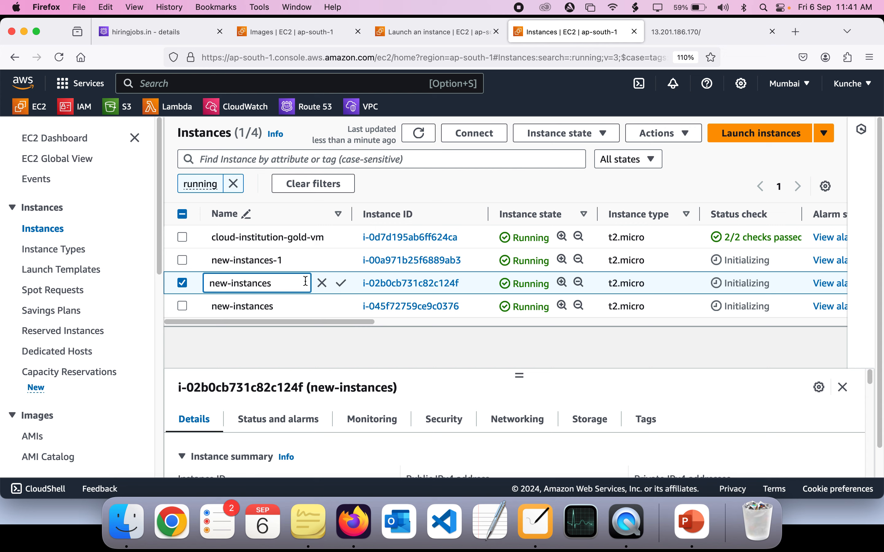
pyautogui.write('-2')
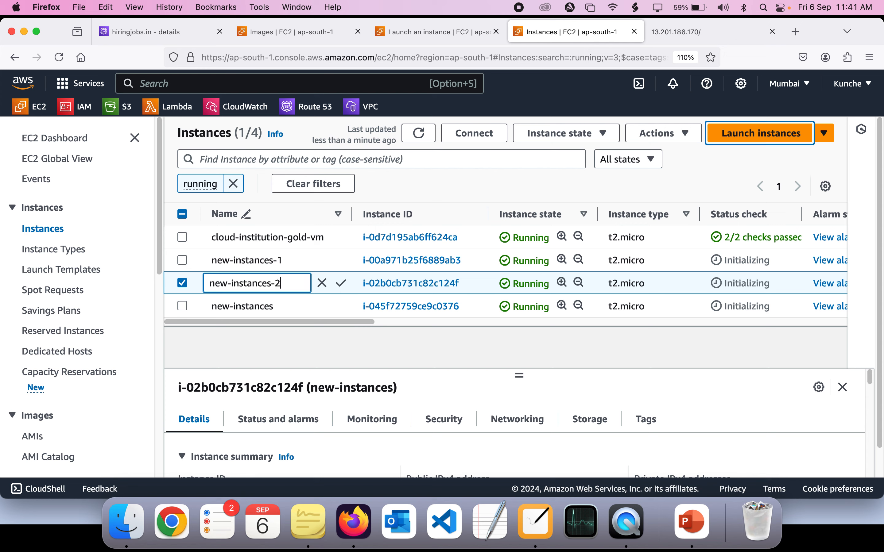
pyautogui.click(341, 282)
# Rename the remaining new-instances instance as new-instances-3 and clear its selection.
pyautogui.scroll(-1, 340, 289)
pyautogui.scroll(1, 340, 290)
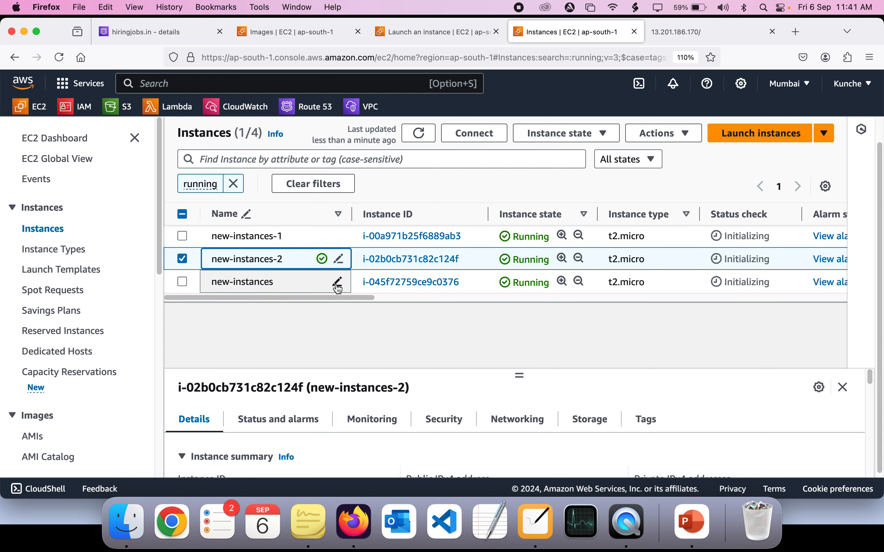
pyautogui.click(338, 282)
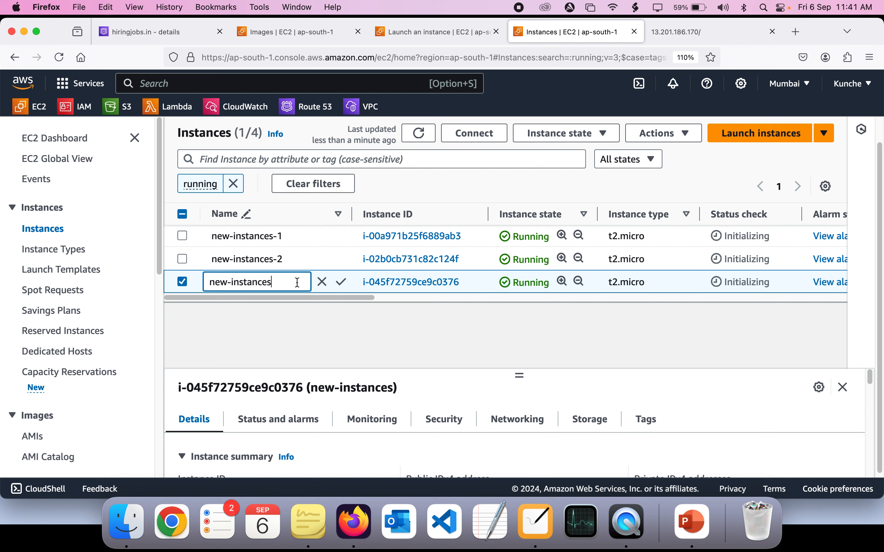
pyautogui.write('-3')
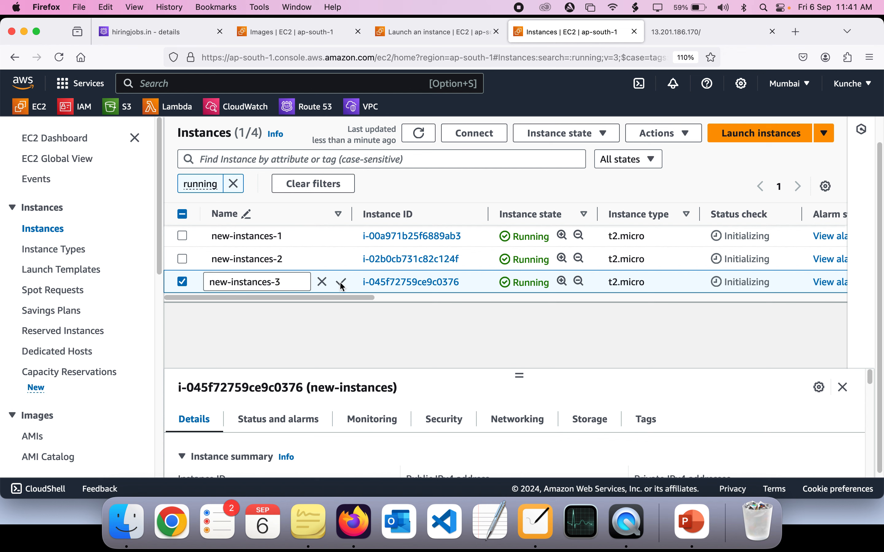
pyautogui.click(341, 282)
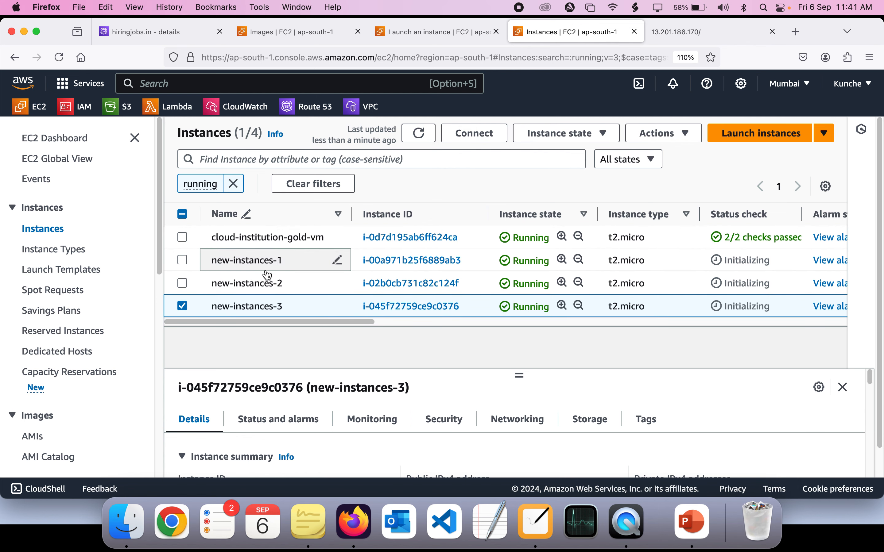
pyautogui.click(181, 307)
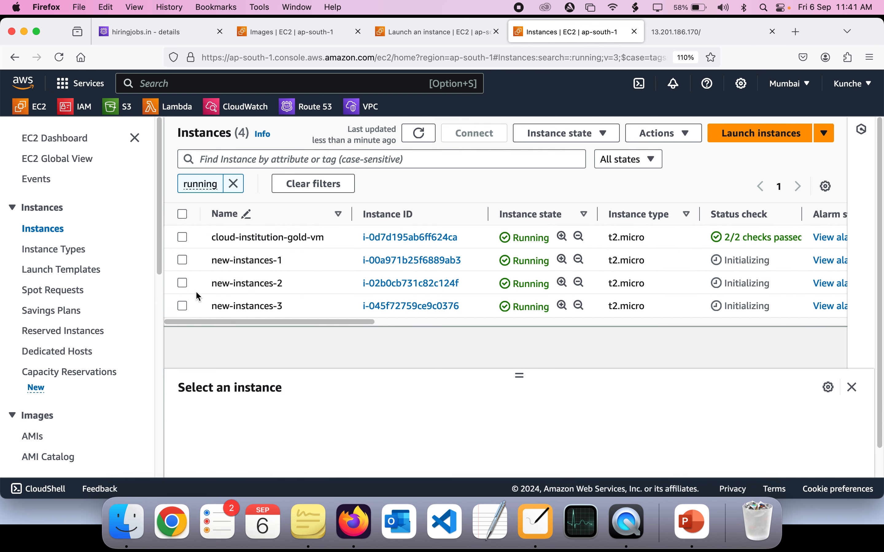
# View the public IPv4 address of cloud-institution-gold-vm and reload its web page at 13.201.186.170.
pyautogui.click(292, 238)
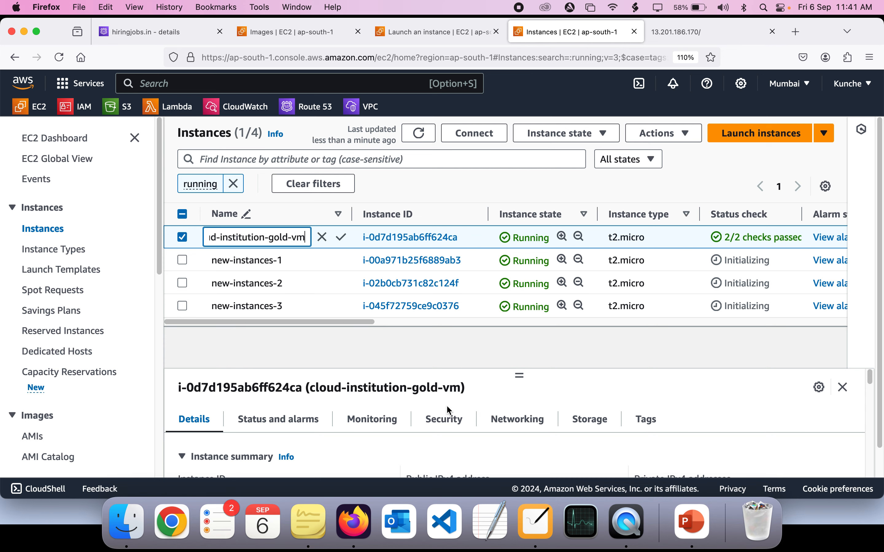
pyautogui.moveTo(526, 372); pyautogui.dragTo(524, 348)
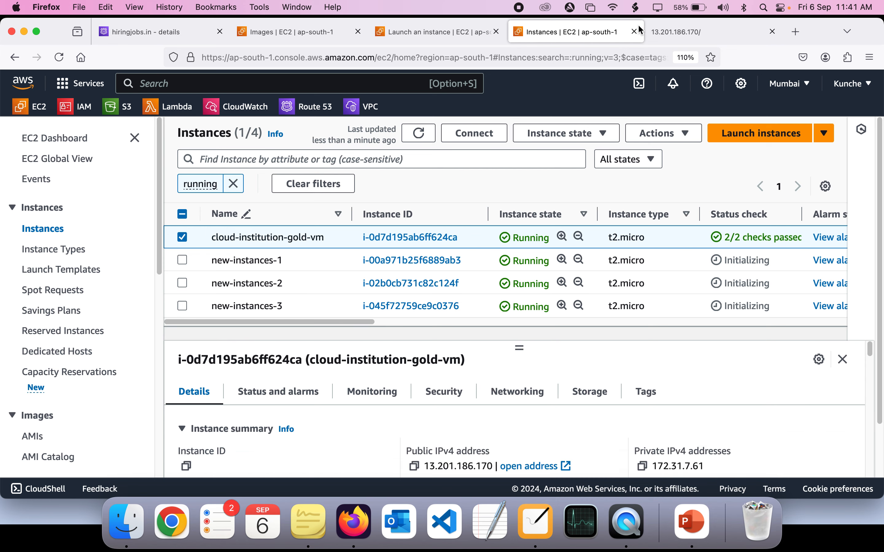
pyautogui.click(686, 32)
pyautogui.click(531, 51)
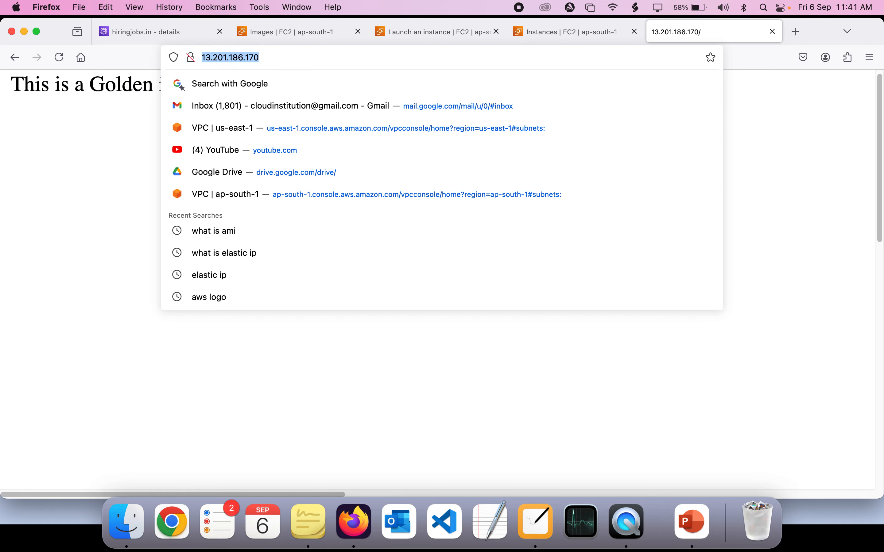
pyautogui.press('Return')
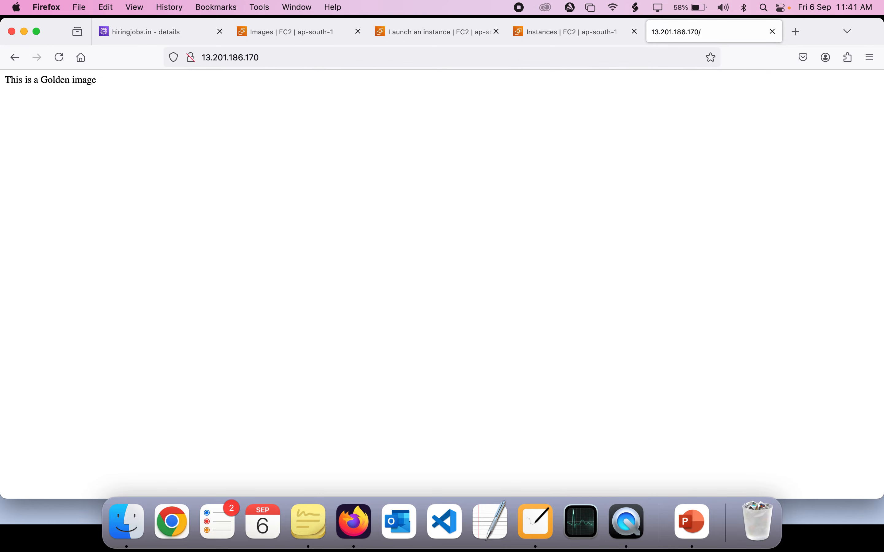
# Copy the public IPv4 address of new-instances-1, open it in a new browser tab, and examine the served page.
pyautogui.click(534, 36)
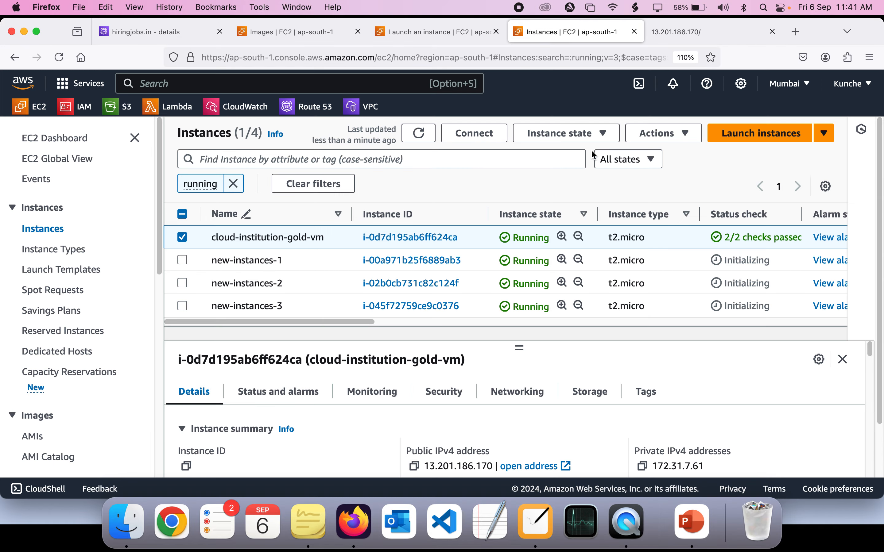
pyautogui.click(187, 237)
pyautogui.click(185, 260)
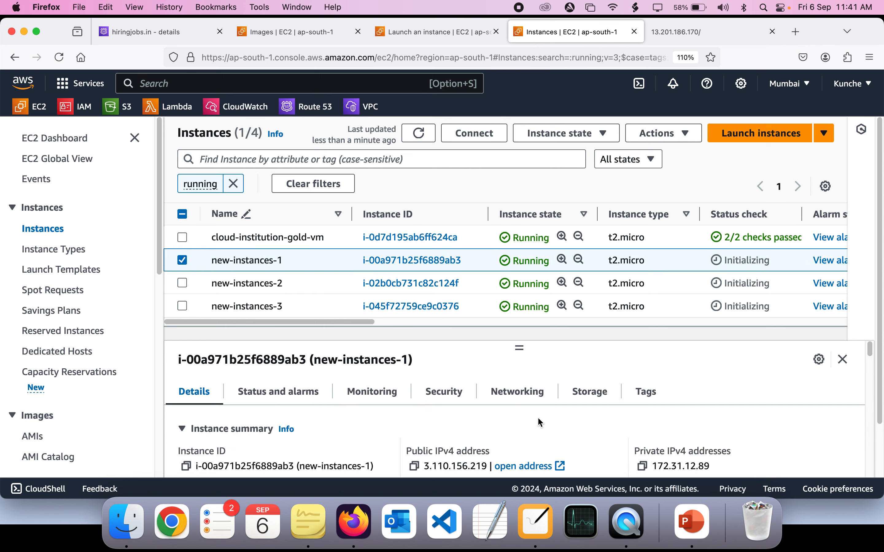
pyautogui.scroll(-1, 438, 429)
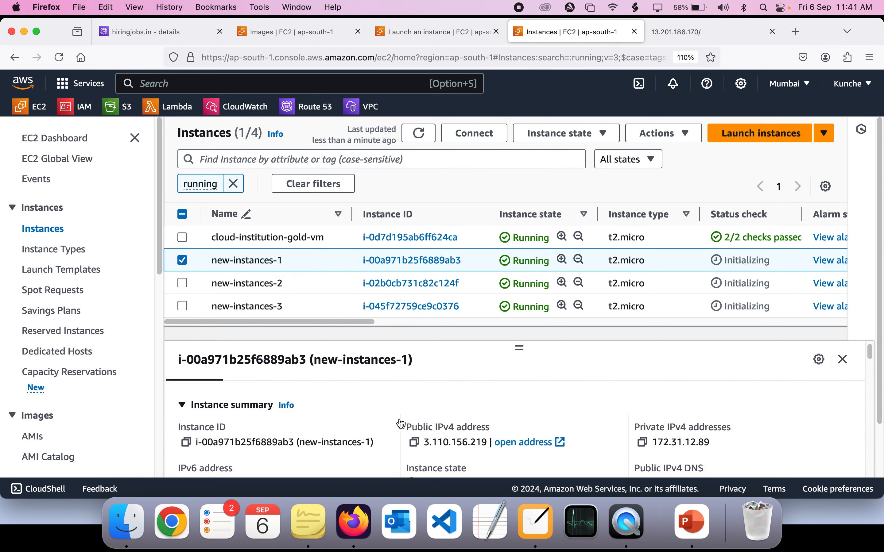
pyautogui.click(414, 446)
pyautogui.click(795, 34)
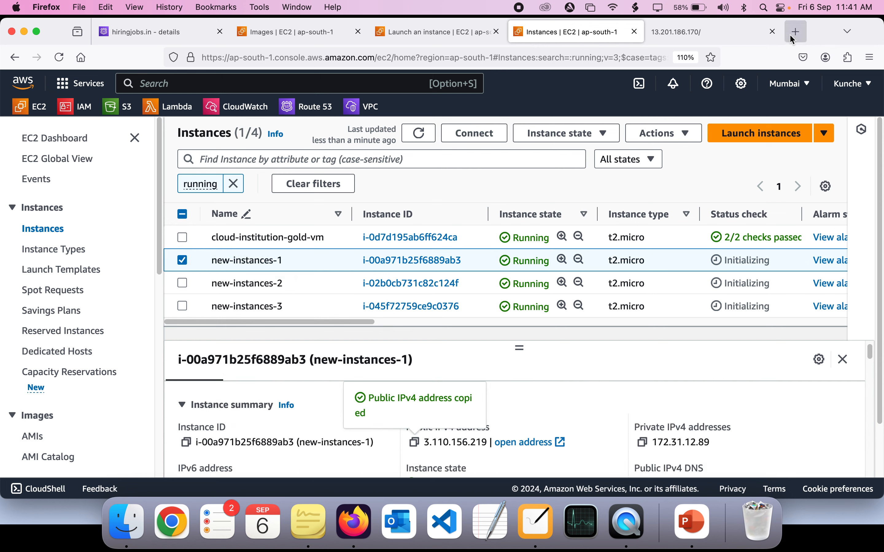
pyautogui.press('super+v')
pyautogui.press('Return')
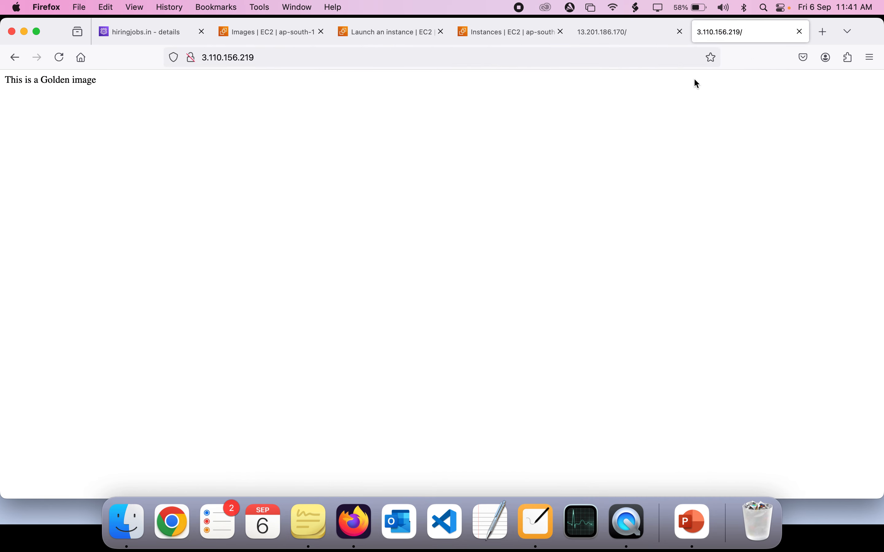
pyautogui.scroll(5, 78, 100)
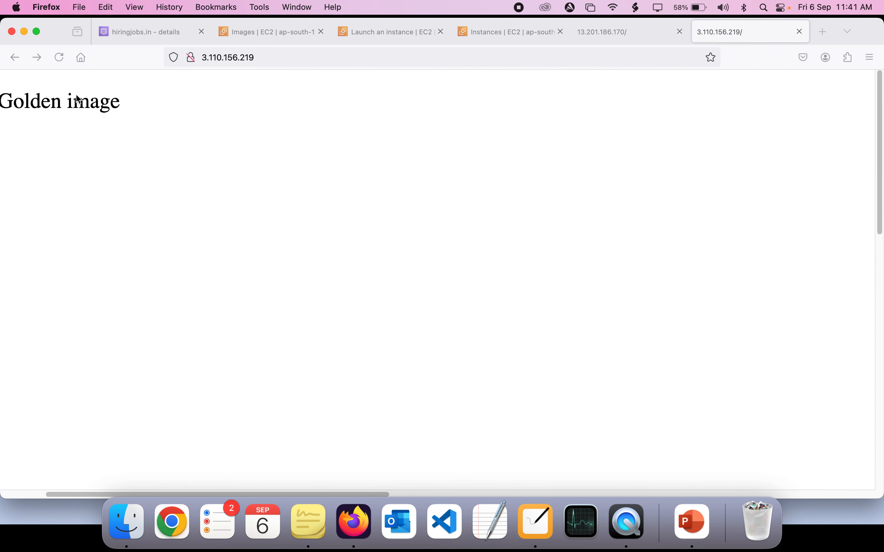
pyautogui.scroll(-5, 79, 100)
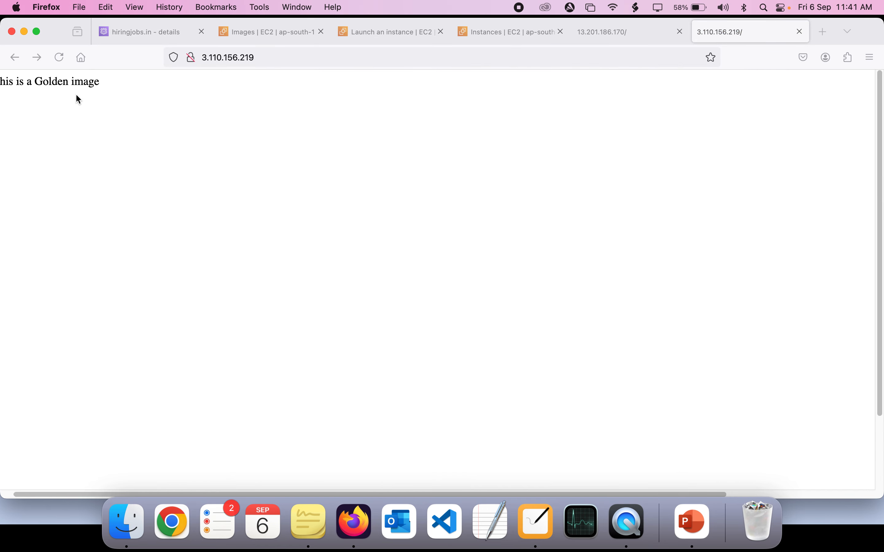
# Open the public IPv4 address of new-instances-2 in a new browser tab to check its page, and return to the instances list.
pyautogui.click(485, 37)
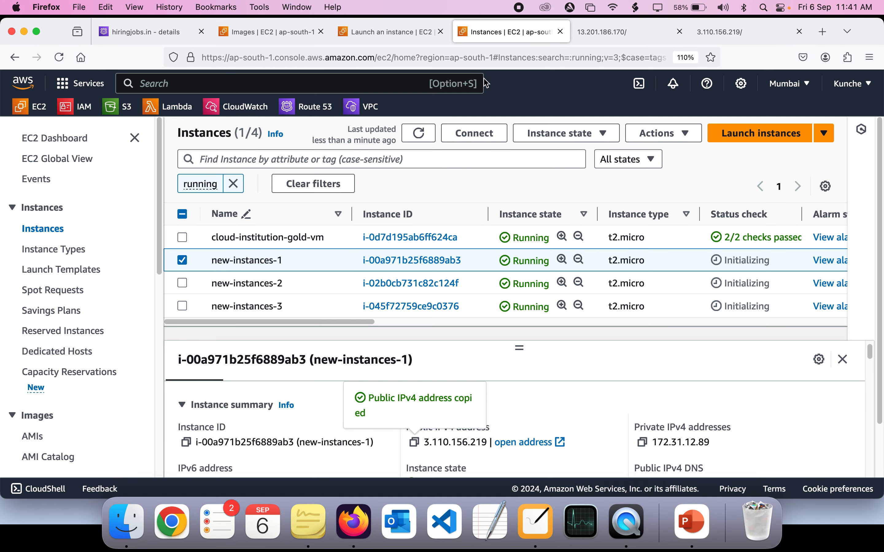
pyautogui.click(183, 284)
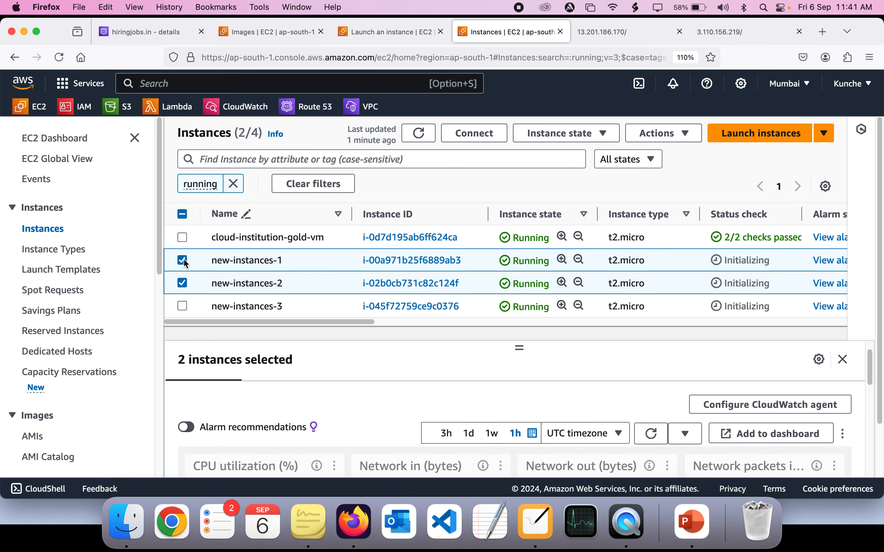
pyautogui.click(183, 259)
pyautogui.click(414, 443)
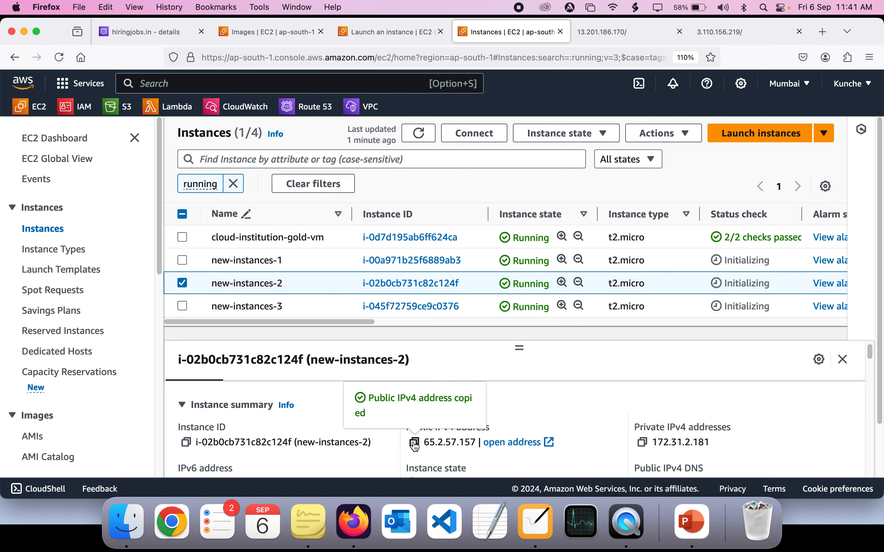
pyautogui.click(832, 31)
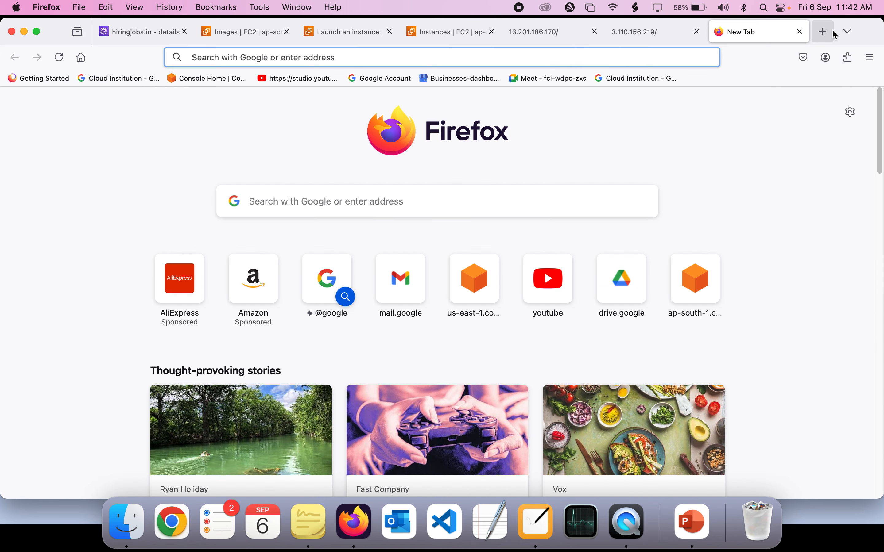
pyautogui.press('super+v')
pyautogui.press('Return')
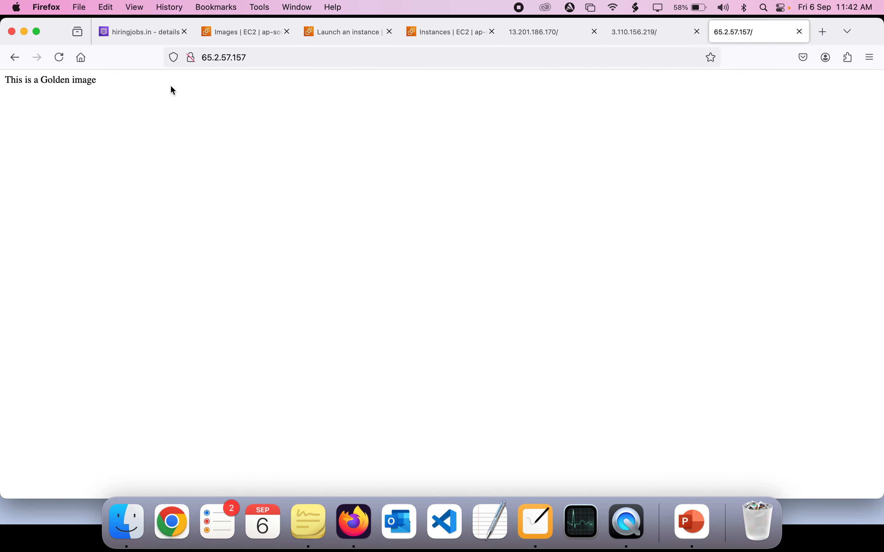
pyautogui.click(426, 39)
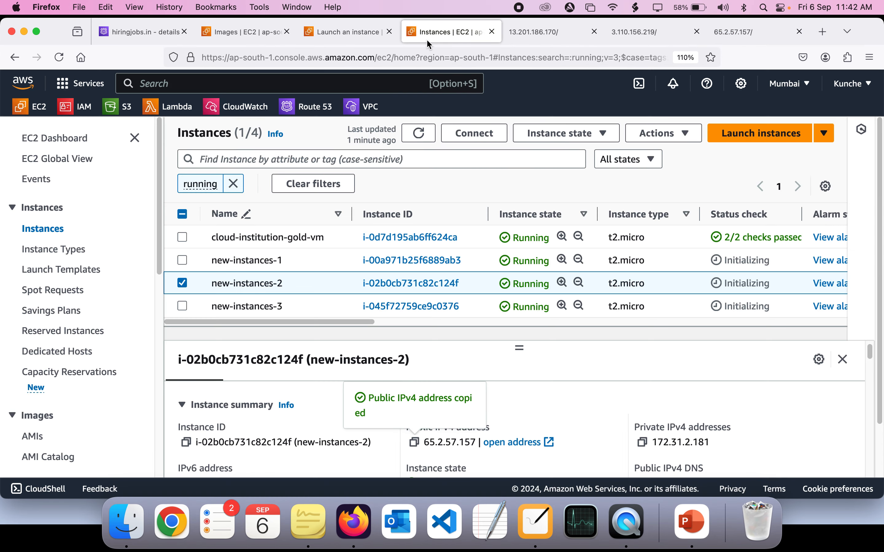
# Copy the public IPv4 address of new-instances-3, open it in a new browser tab, and examine the served page.
pyautogui.click(182, 307)
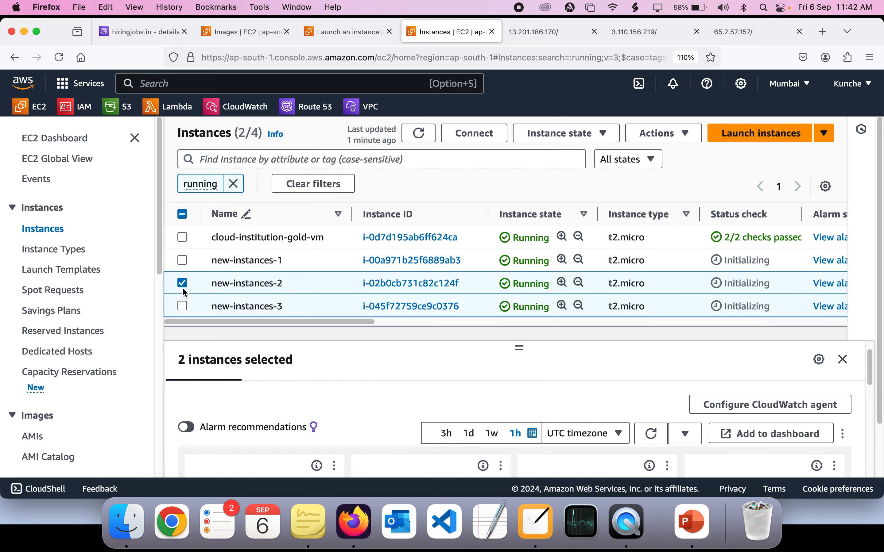
pyautogui.click(182, 284)
pyautogui.scroll(-1, 410, 373)
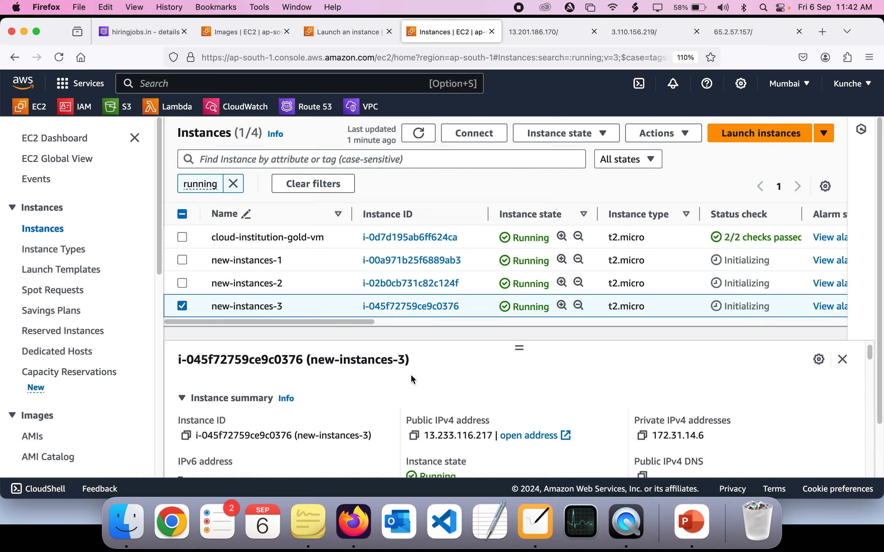
pyautogui.click(414, 434)
pyautogui.click(818, 34)
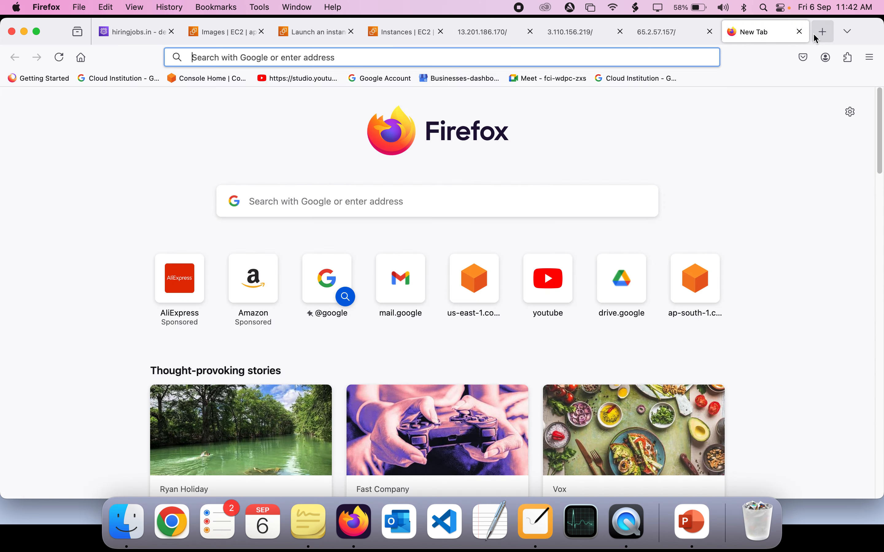
pyautogui.press('super+v')
pyautogui.press('Return')
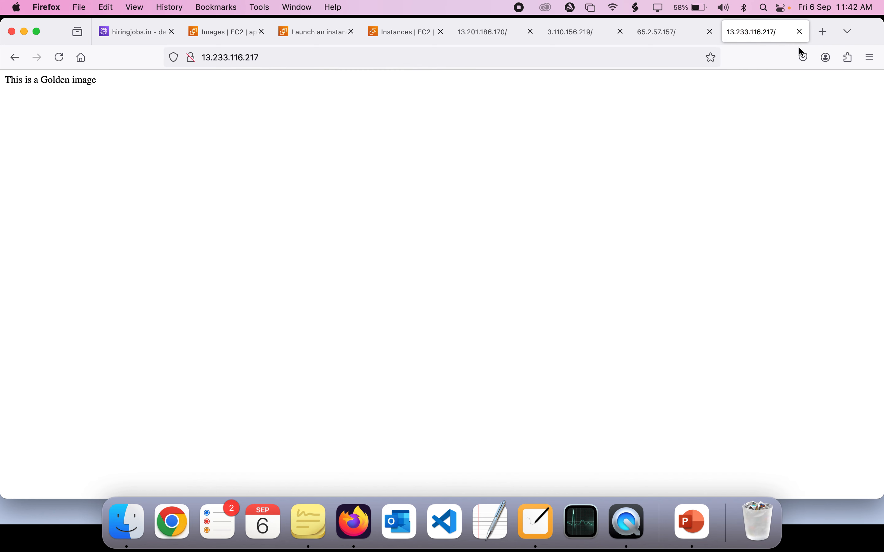
pyautogui.moveTo(176, 91); pyautogui.dragTo(2, 76)
pyautogui.click(306, 122)
# Return to the EC2 console and open the list of owned AMIs to review the golden-image entry.
pyautogui.click(395, 32)
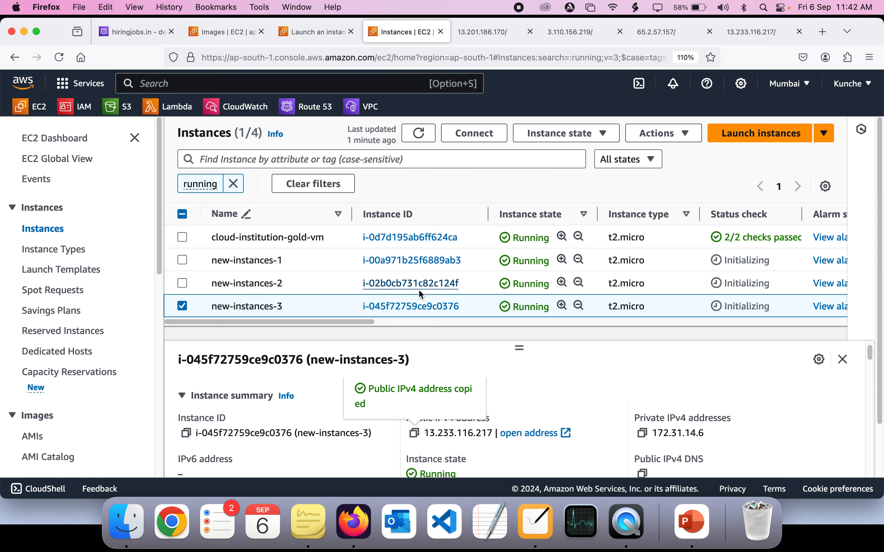
pyautogui.scroll(-3, 108, 357)
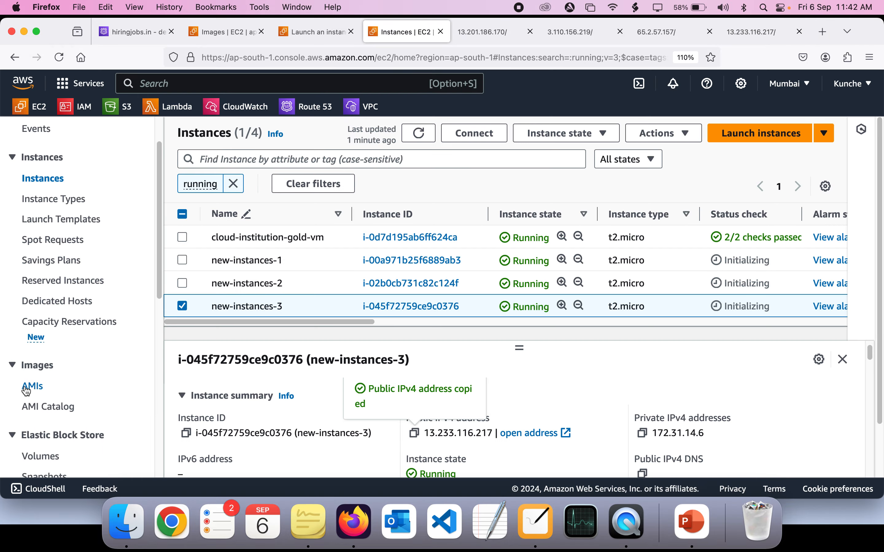
pyautogui.click(26, 390)
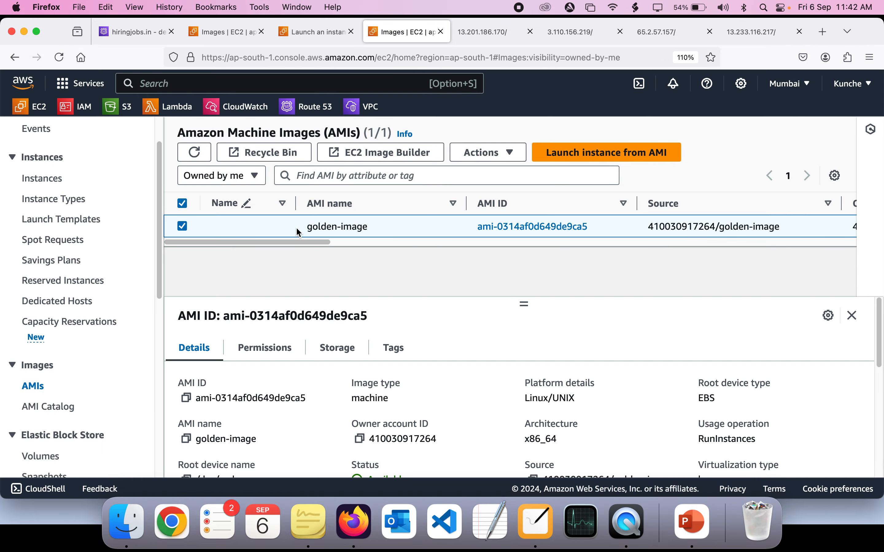
pyautogui.moveTo(299, 232); pyautogui.dragTo(385, 229)
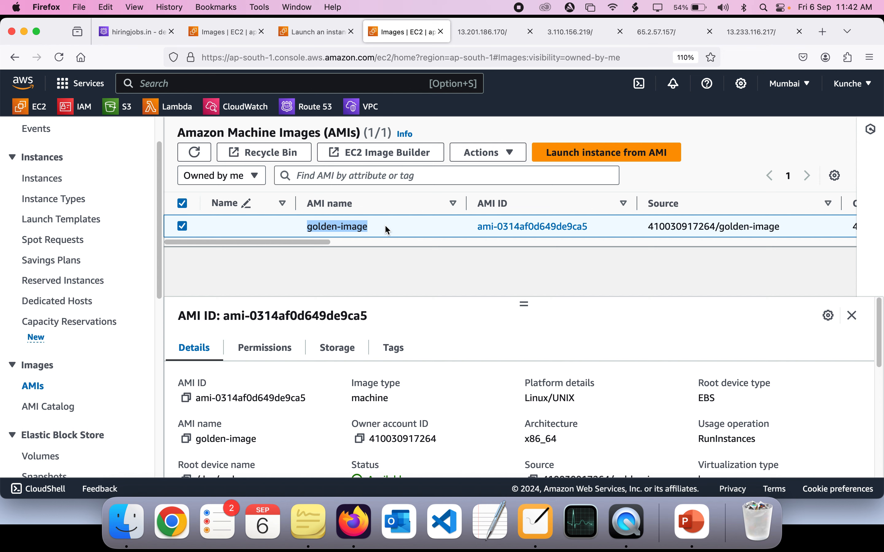
pyautogui.press('XF86AudioRaiseVolume')
pyautogui.click(387, 230)
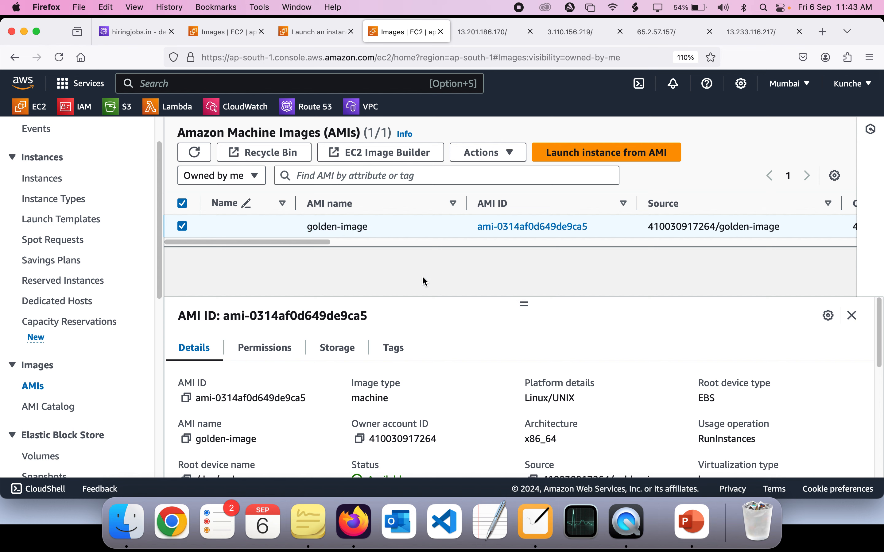
# Look over the golden-image details, reload the AMIs list, and switch to the PowerPoint presentation about AMIs.
pyautogui.scroll(-3, 487, 331)
pyautogui.scroll(3, 488, 332)
pyautogui.click(34, 387)
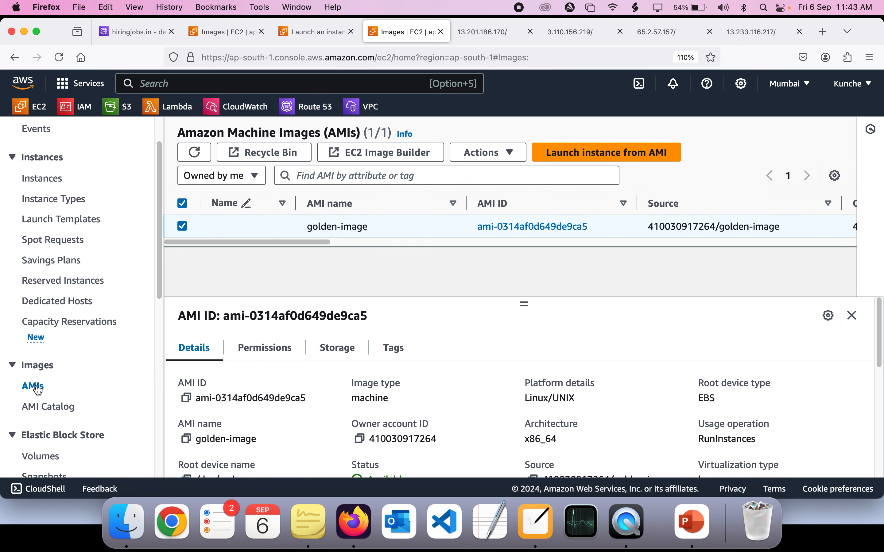
pyautogui.click(685, 528)
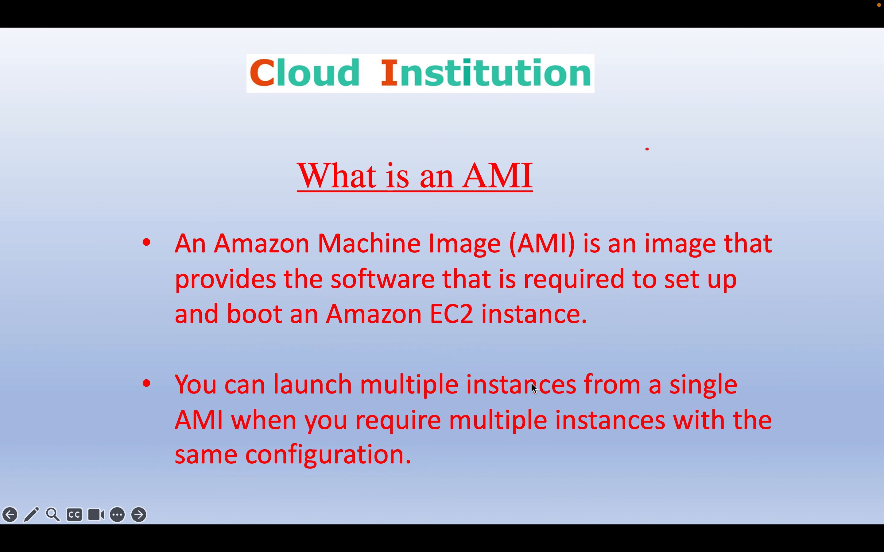